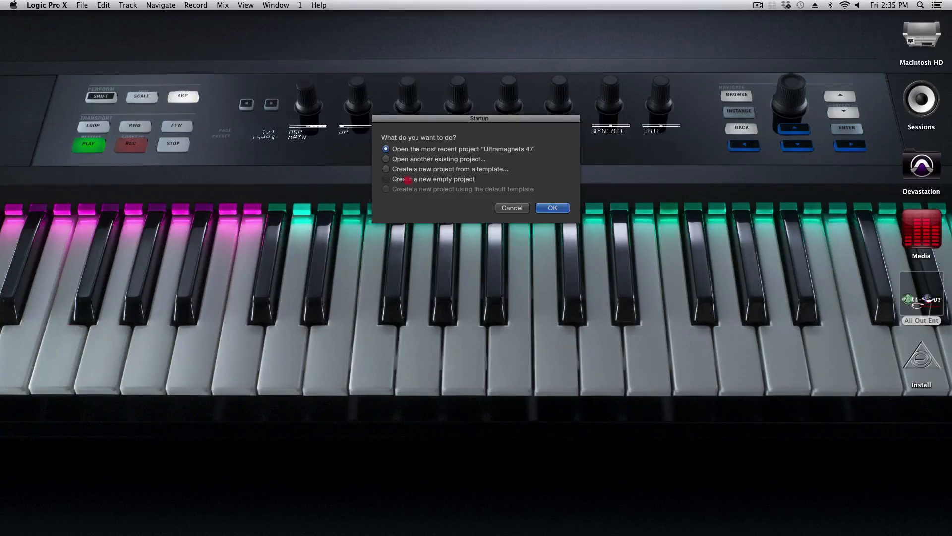
Create a new empty project with one audio track using Input 1 and Output 1 + 2
left_click(386, 179)
left_click(551, 208)
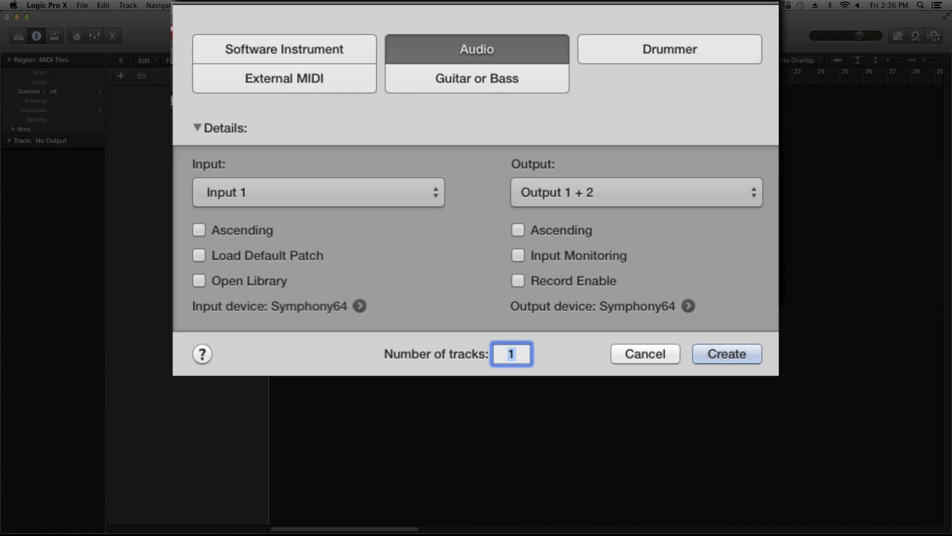
left_click(667, 268)
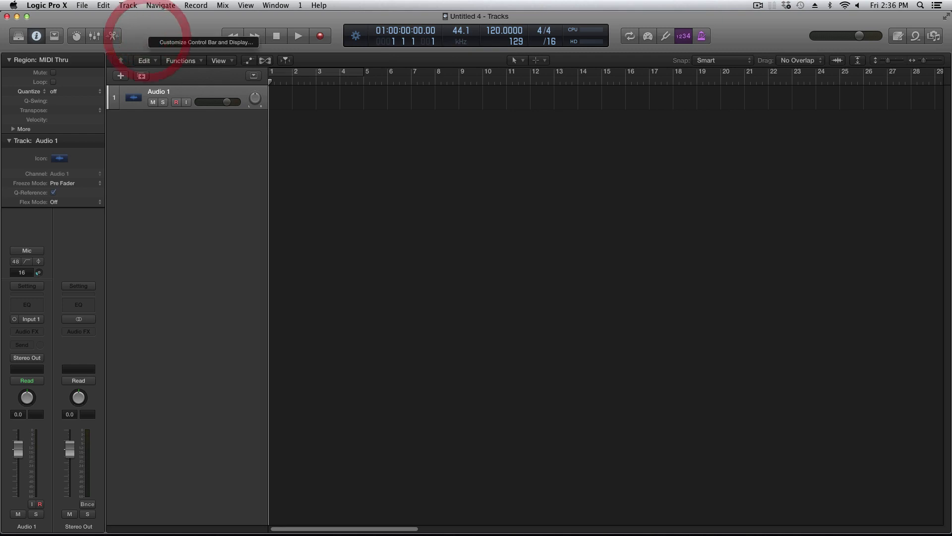
Customize the control bar to include Quick Help among its views
left_click(164, 42)
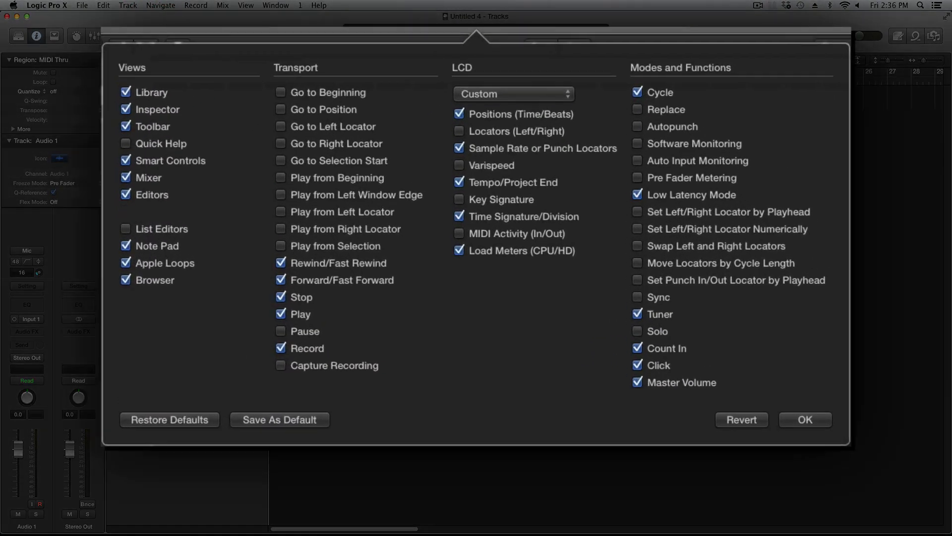
left_click(125, 143)
left_click(804, 420)
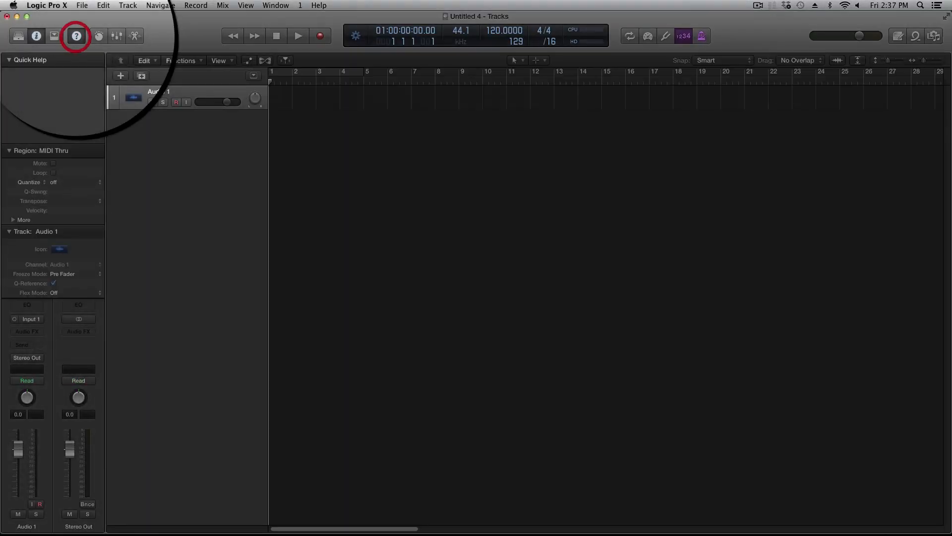
Read the Quick Help for the control bar and review its customization options without changing any
mouse_move(298, 36)
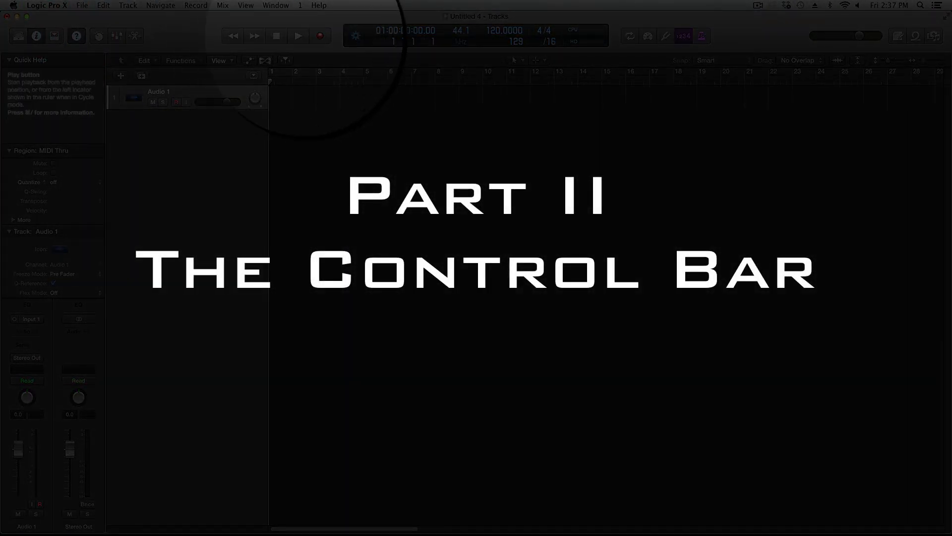
mouse_move(412, 41)
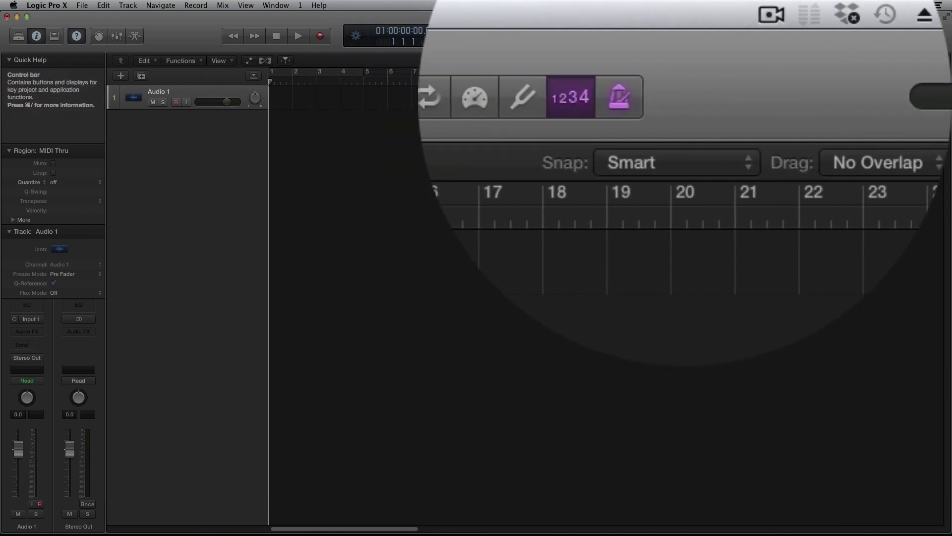
right_click(694, 31)
left_click(743, 40)
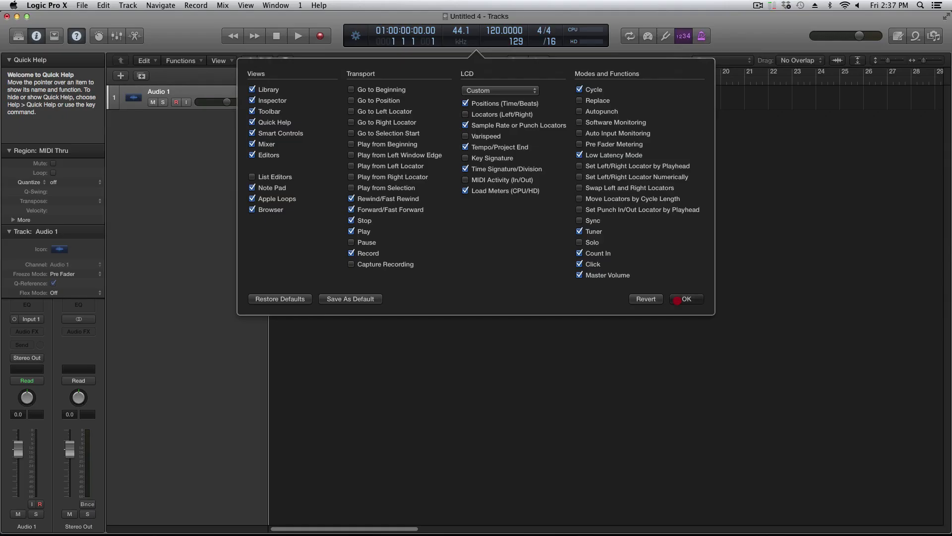
left_click(814, 403)
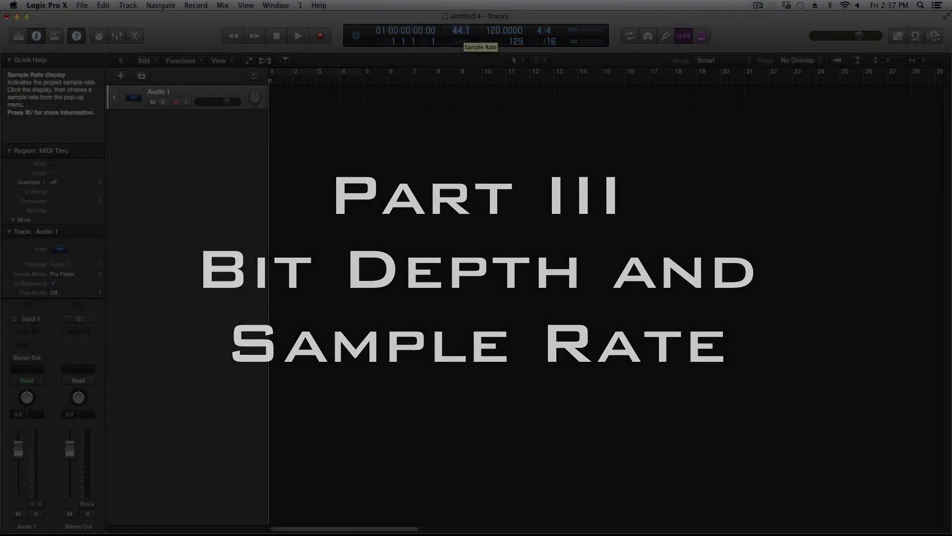
Review the sample rates available for the project, leaving it at 44.1 kHz
left_click(464, 33)
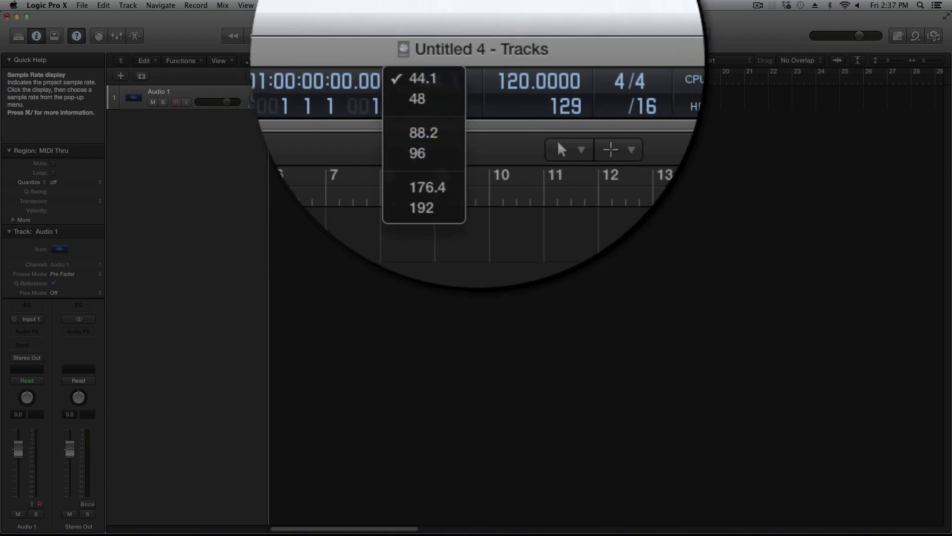
left_click(477, 21)
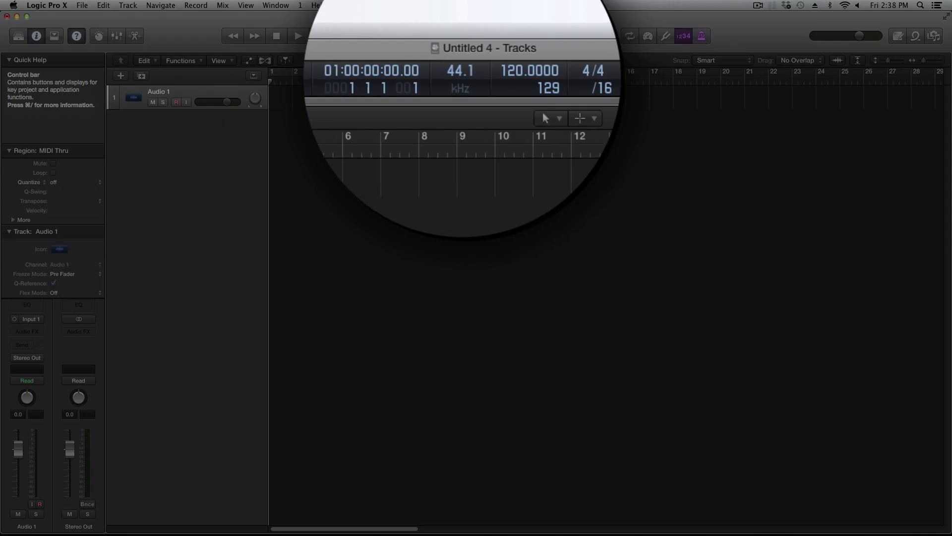
left_click(461, 31)
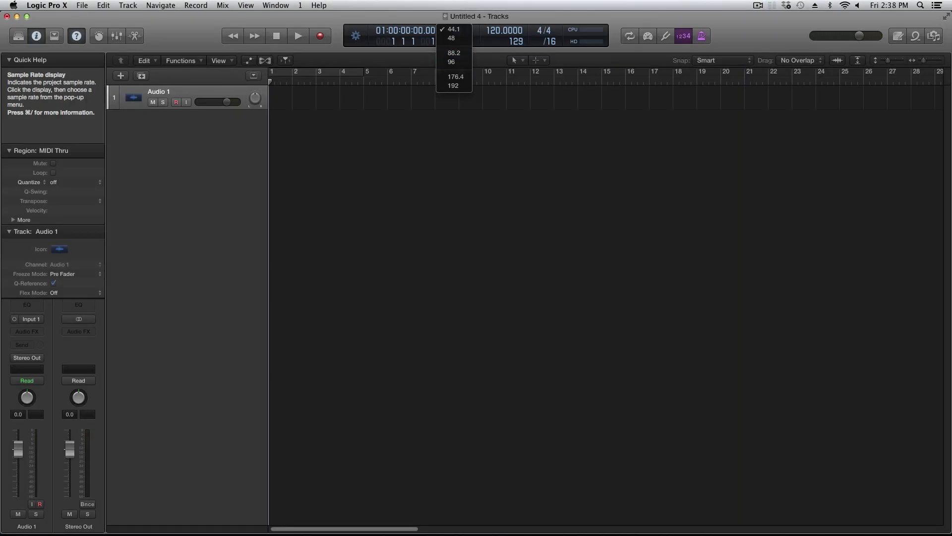
key("Escape")
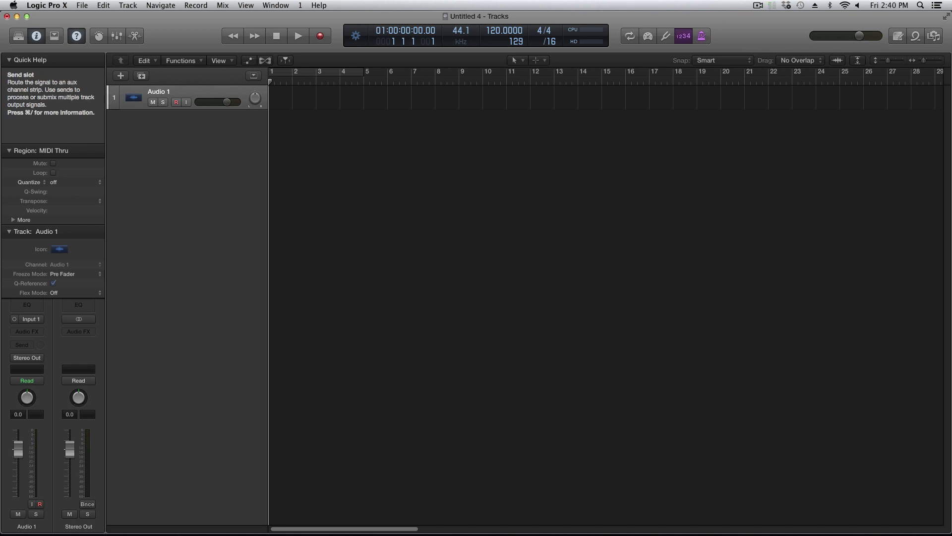
Show the Library for the Audio 1 track and hide it again
key("y")
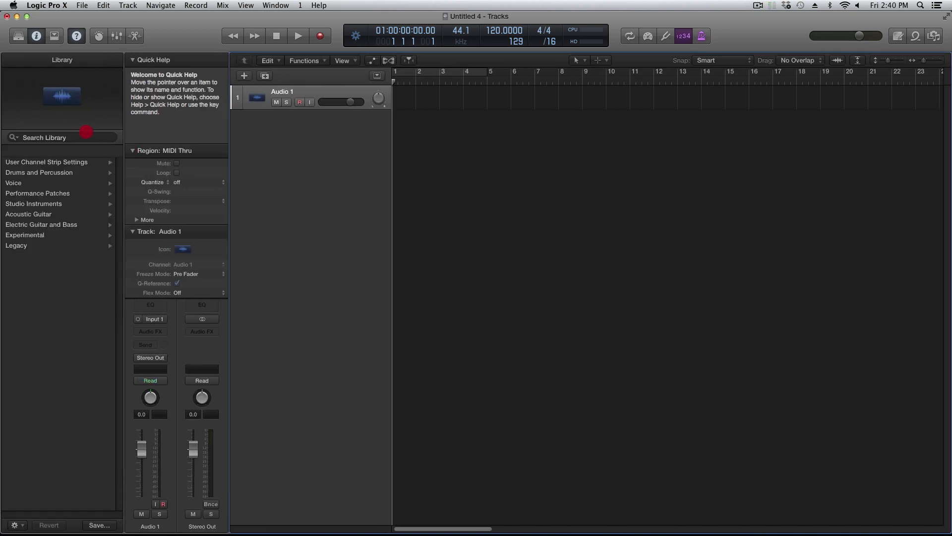
key("y")
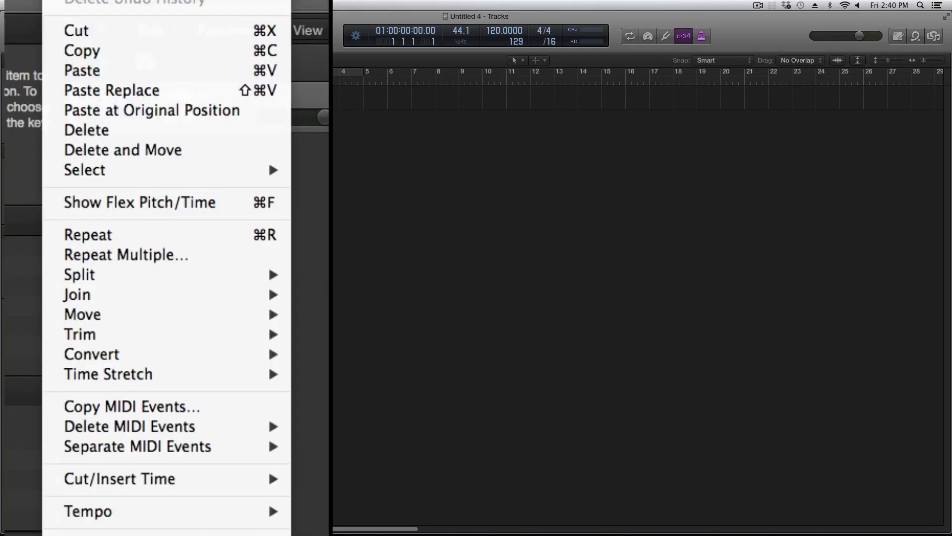
Look up the project's bounce commands, including Project or Section, without running one
mouse_move(49, 8)
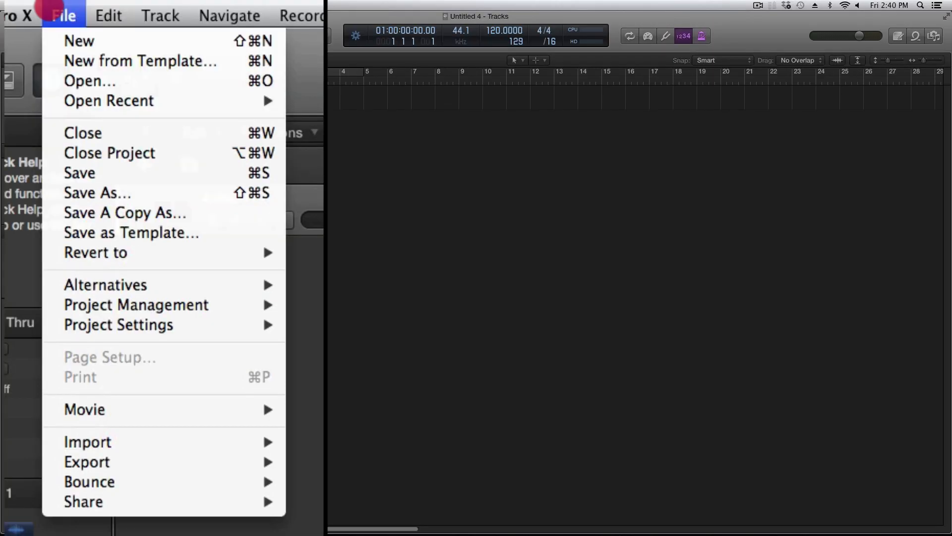
mouse_move(100, 481)
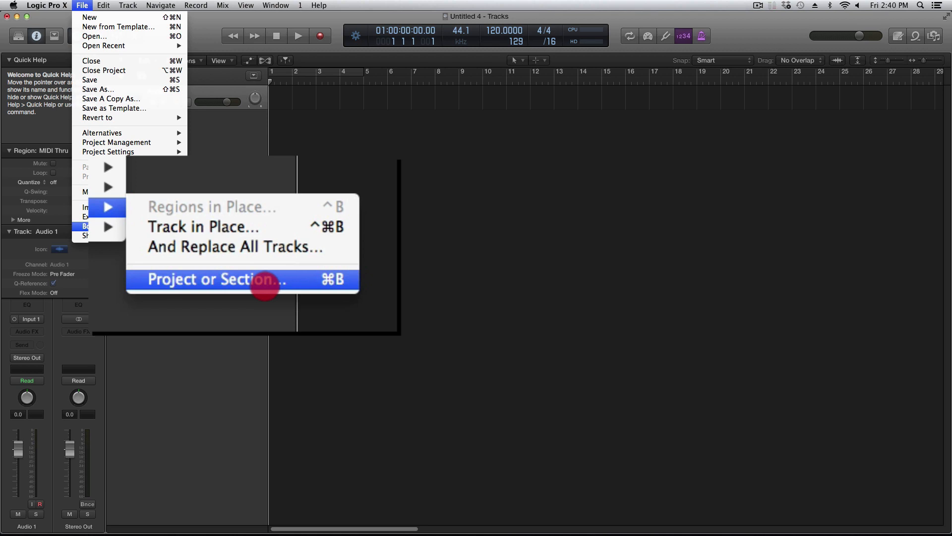
left_click(254, 264)
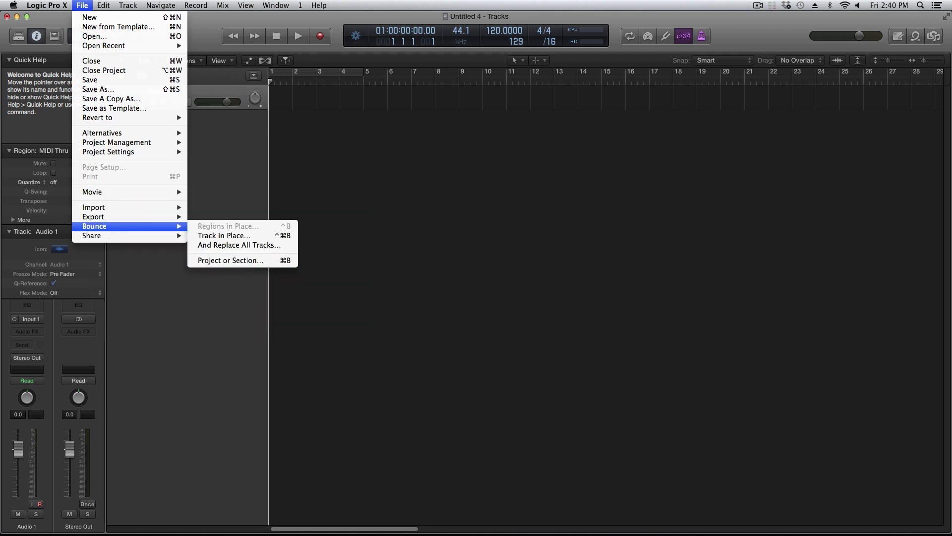
left_click(238, 326)
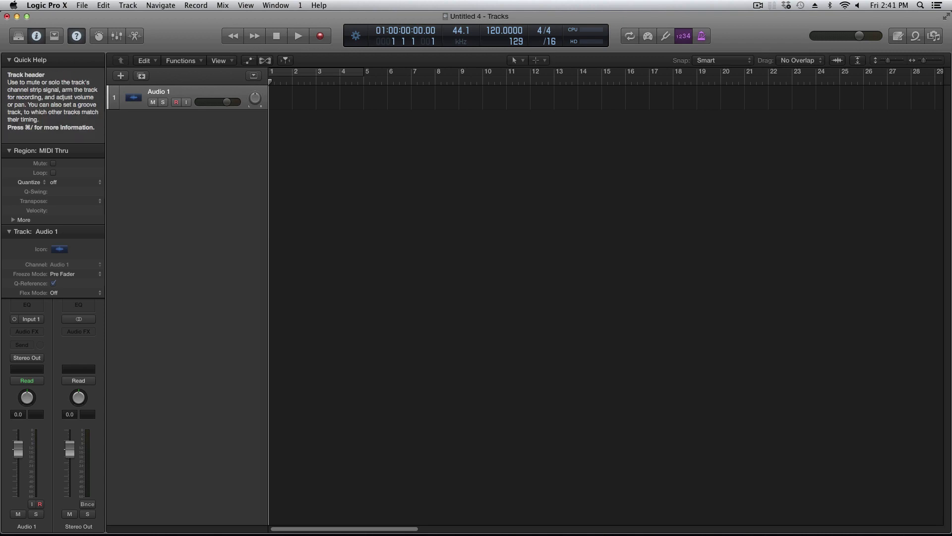
Increase the height of the Audio 1 track and try out its mute and record-enable controls
left_click_drag(169, 109, 174, 131)
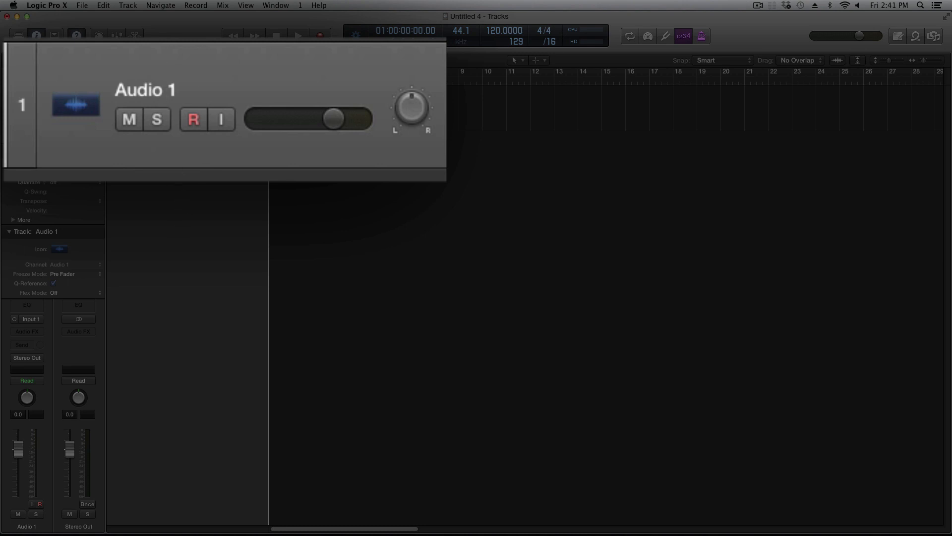
left_click(130, 120)
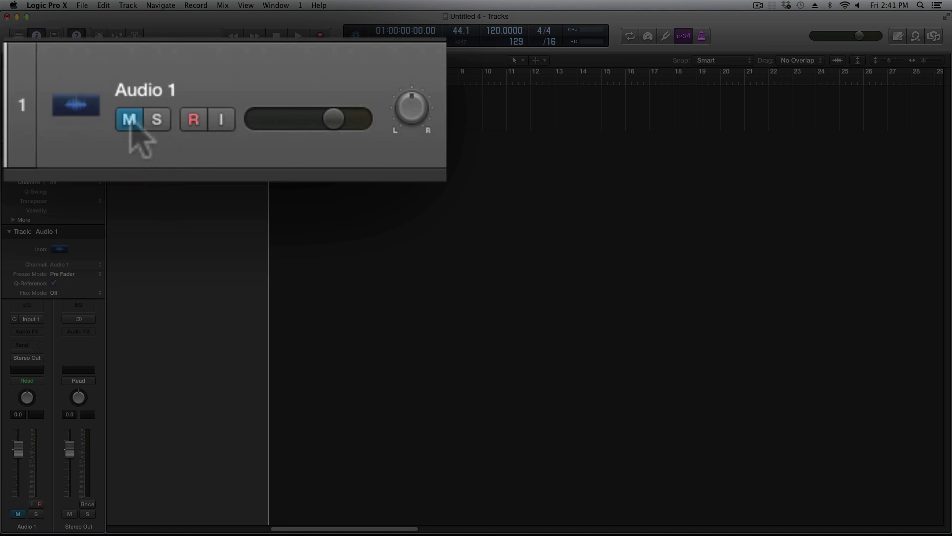
left_click(130, 121)
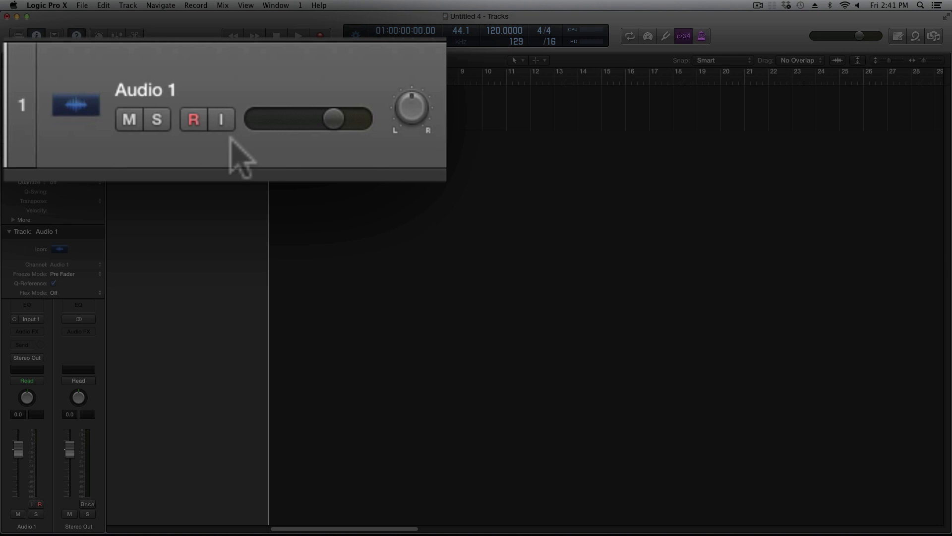
left_click(193, 118)
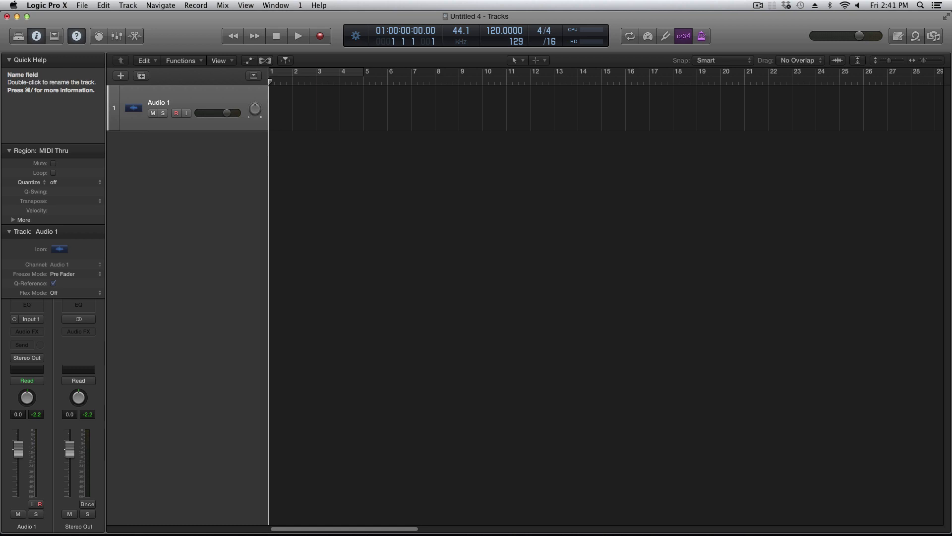
Add one software instrument track with an Empty Channel Strip, Output 1 + 2 and Open Library enabled
left_click(128, 5)
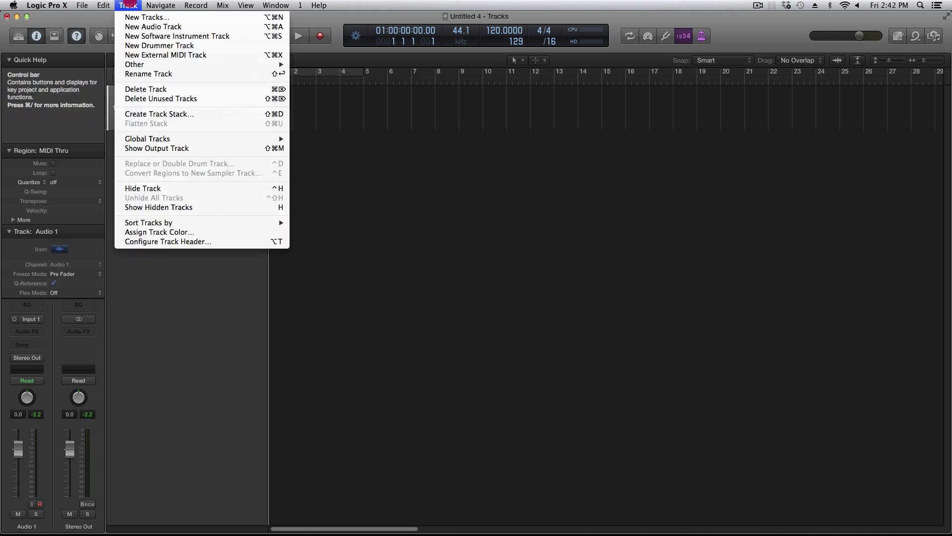
left_click(128, 6)
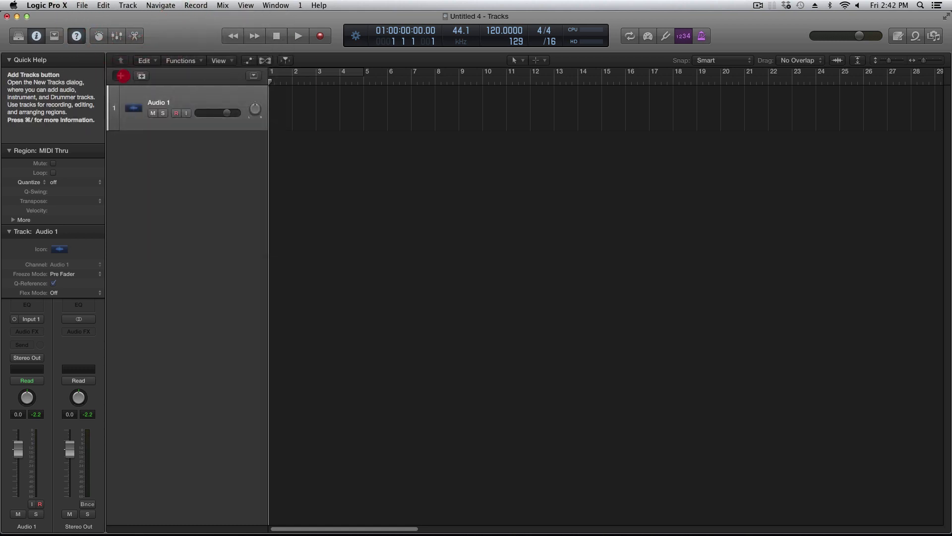
left_click(121, 75)
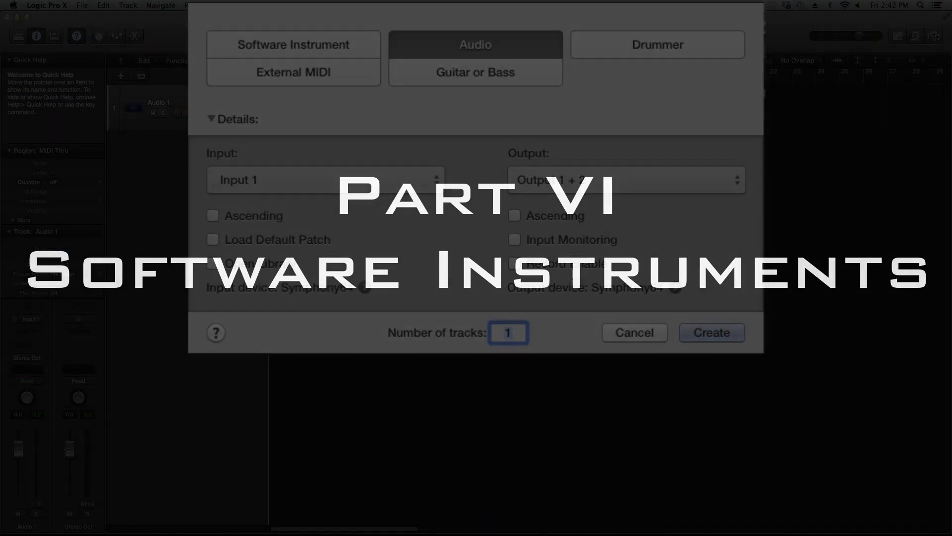
left_click(329, 41)
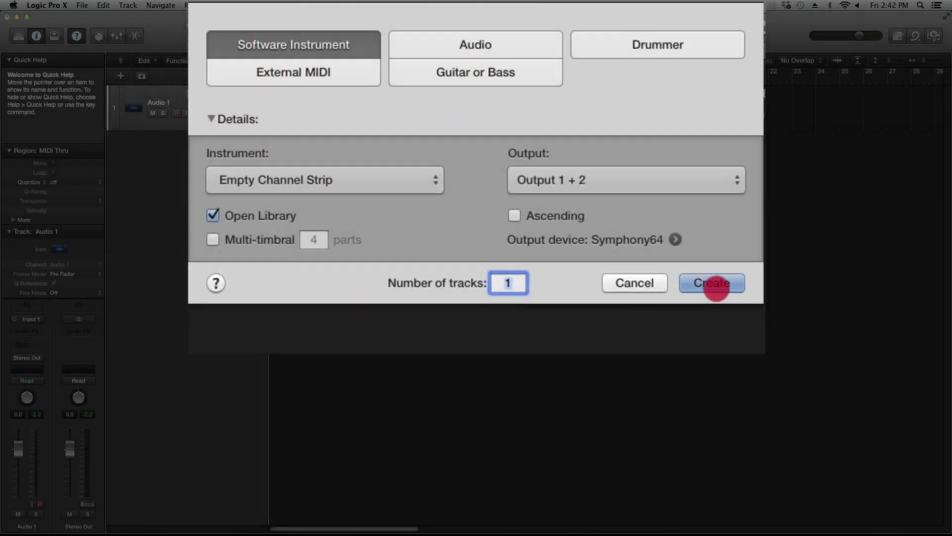
left_click(714, 284)
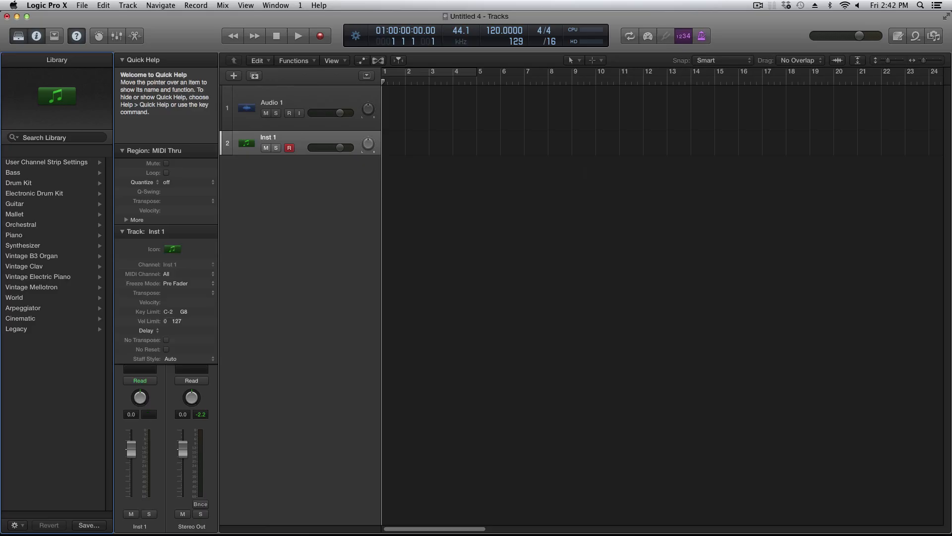
Hide Quick Help, keeping the region settings expanded in the inspector
left_click(122, 150)
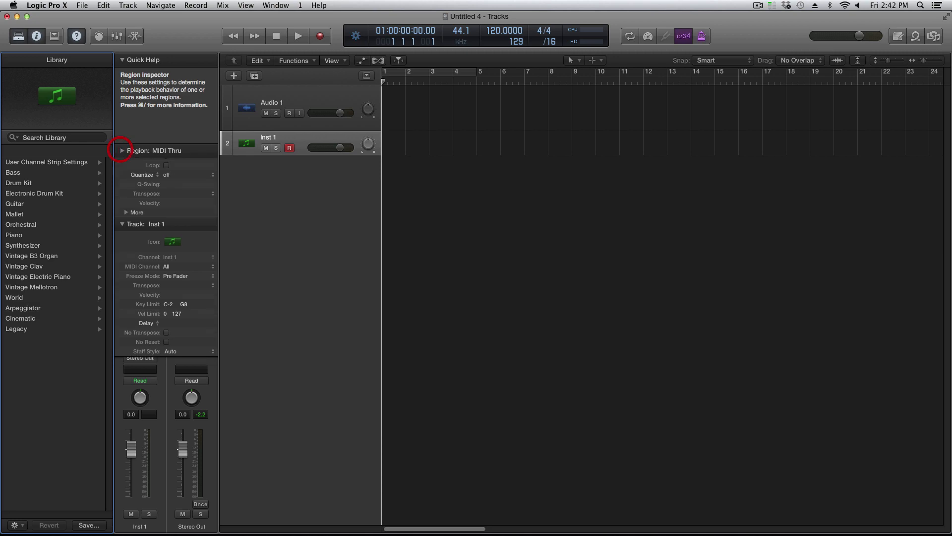
left_click(122, 150)
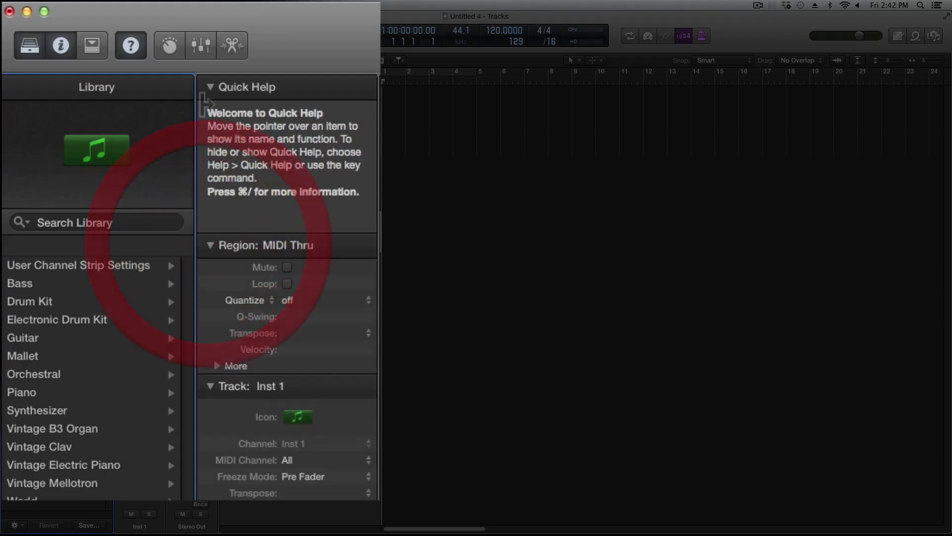
left_click(76, 23)
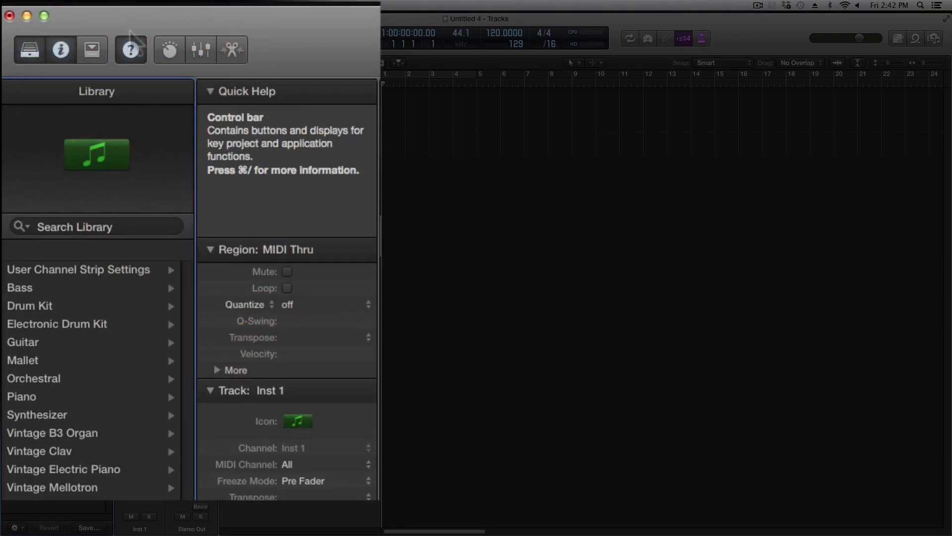
left_click(132, 51)
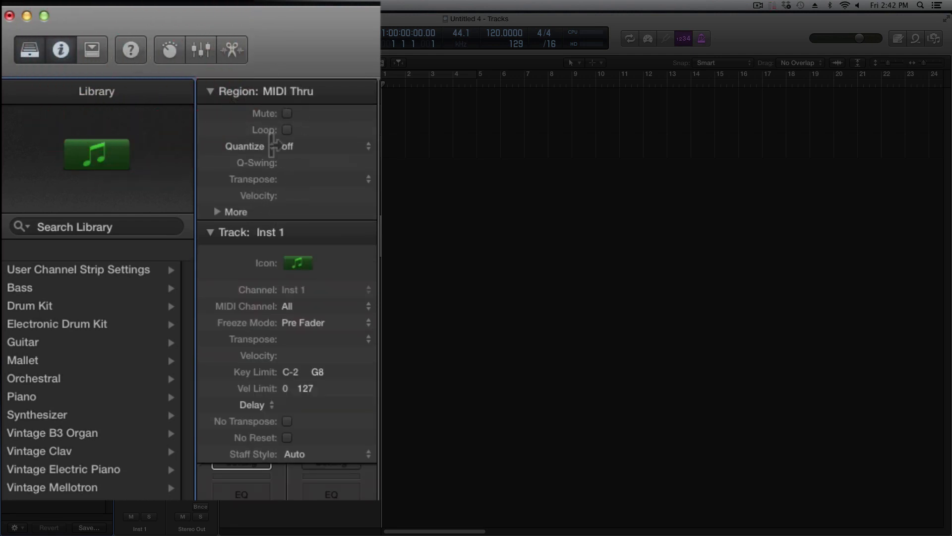
Review the additional region parameters and collapse the Inst 1 track settings in the inspector
left_click(217, 212)
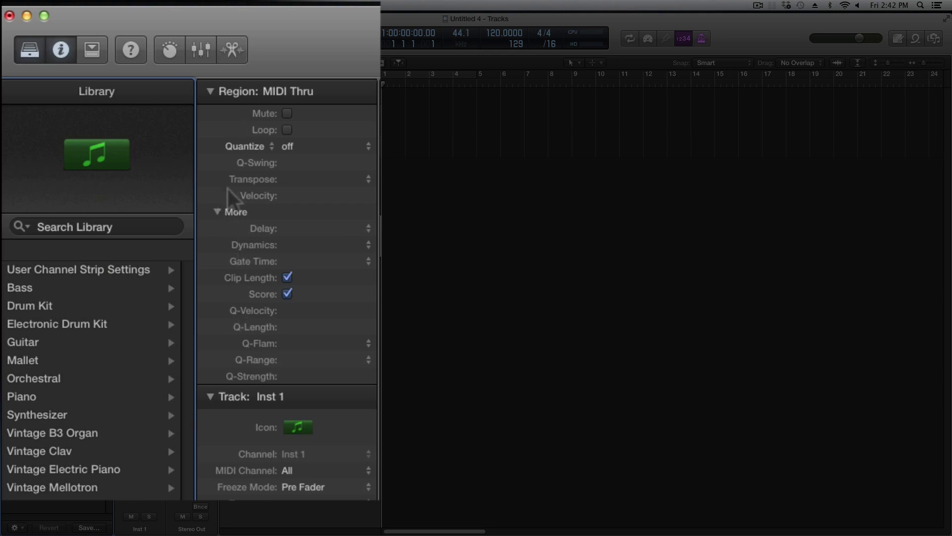
left_click(216, 212)
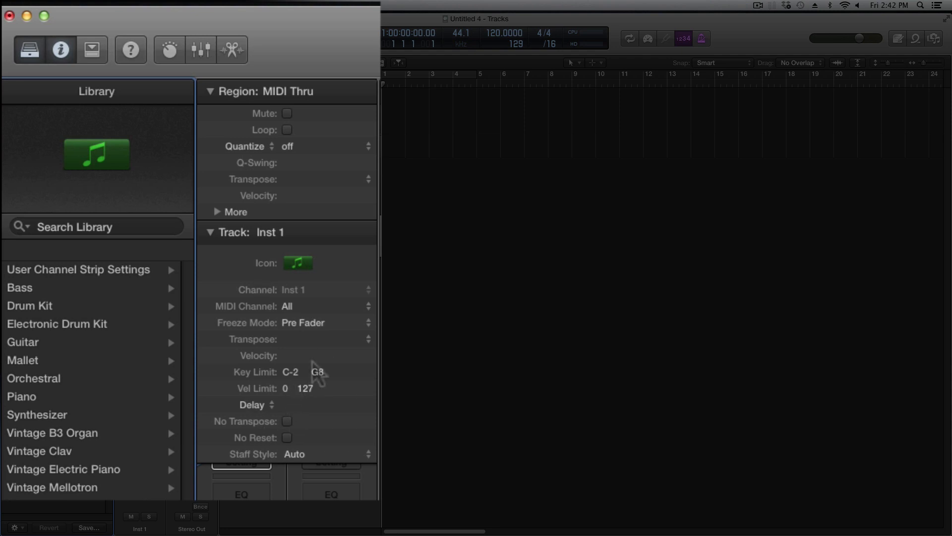
left_click(209, 233)
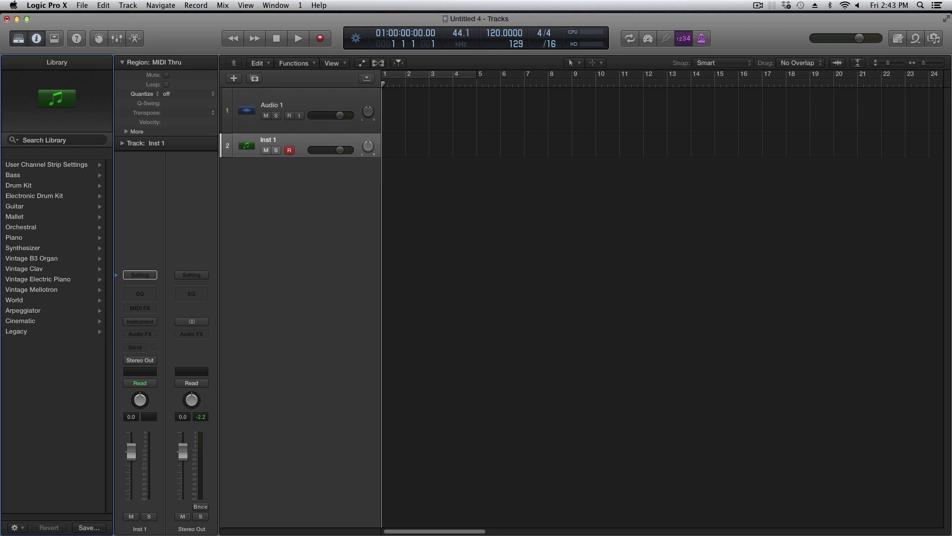
Browse the library's Piano and Guitar categories and the Lead patches in the Synthesizer category
left_click(19, 237)
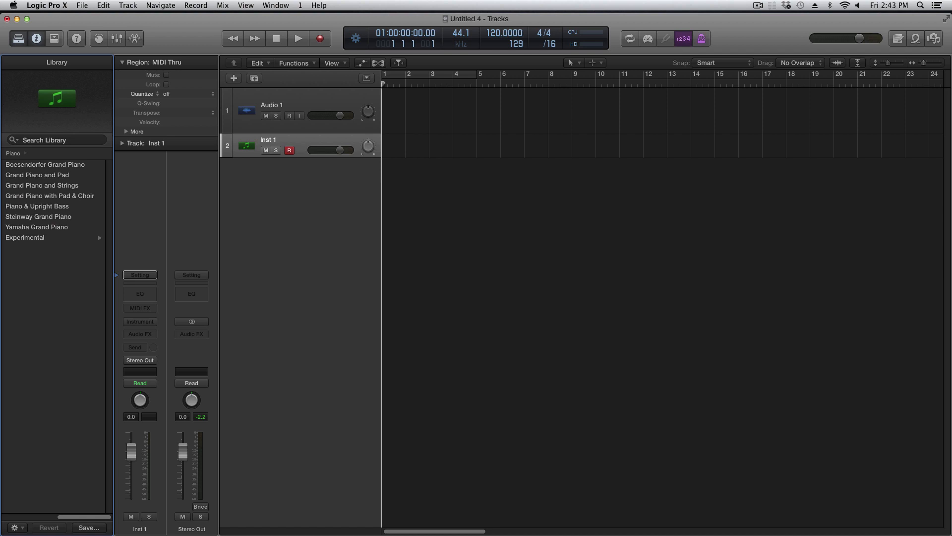
left_click(39, 516)
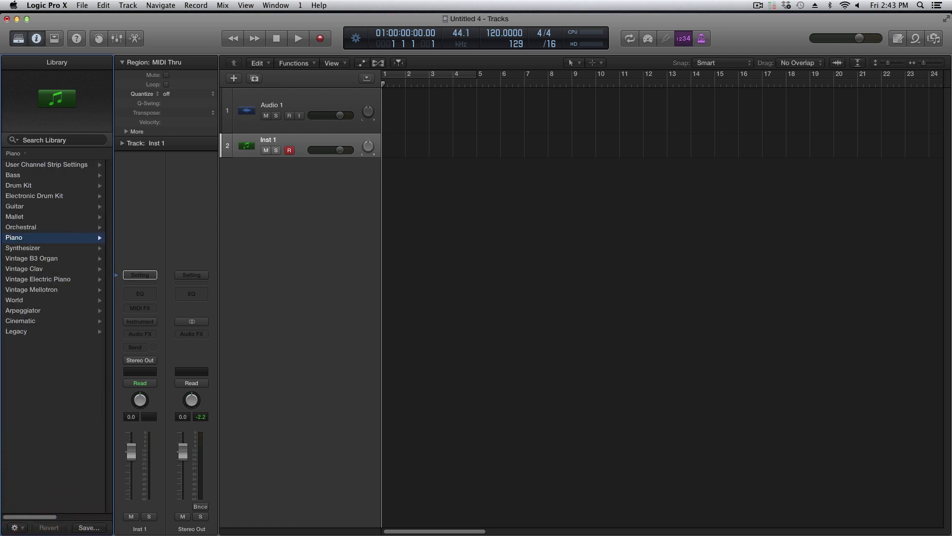
left_click(20, 206)
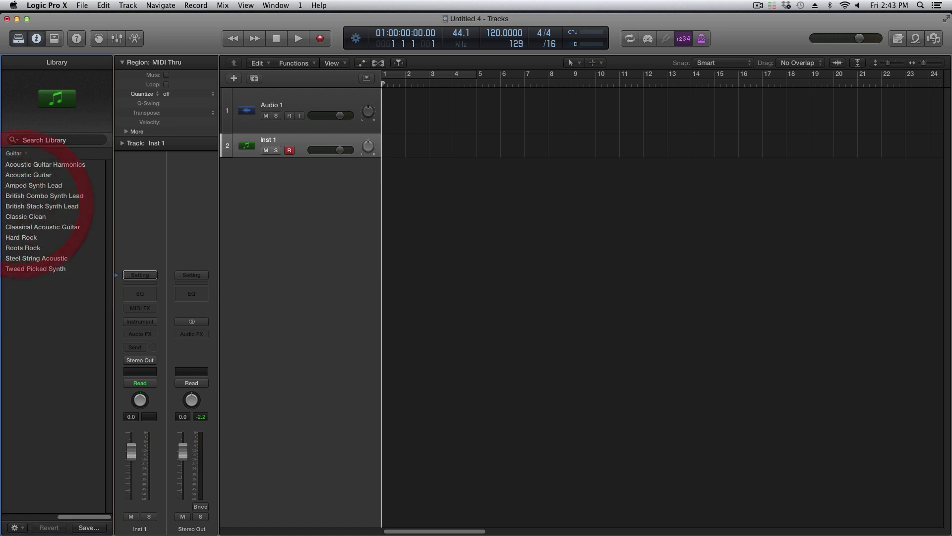
left_click_drag(79, 516, 20, 516)
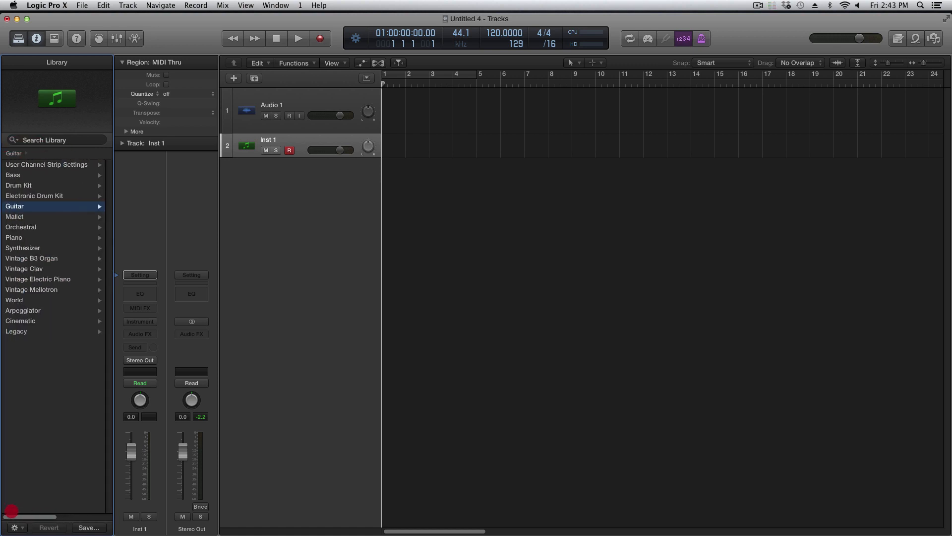
left_click(22, 247)
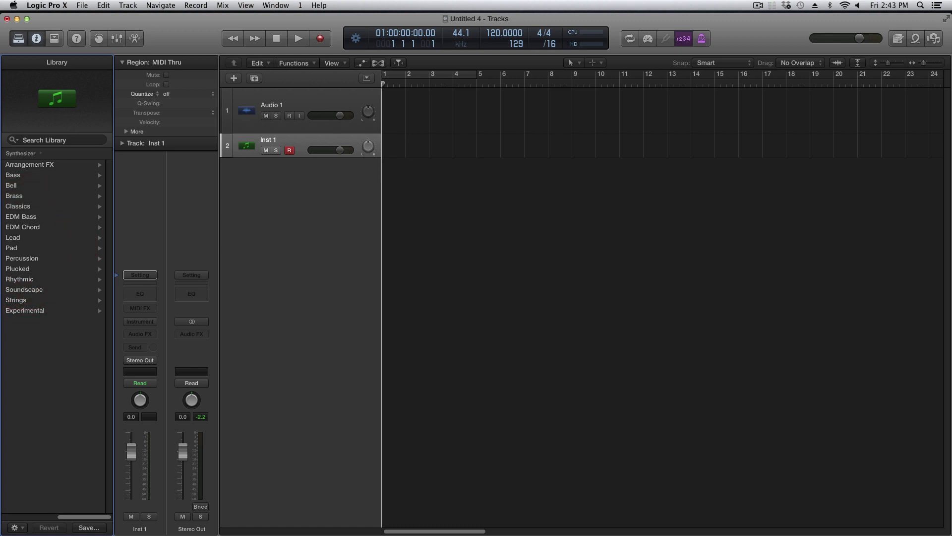
left_click(30, 237)
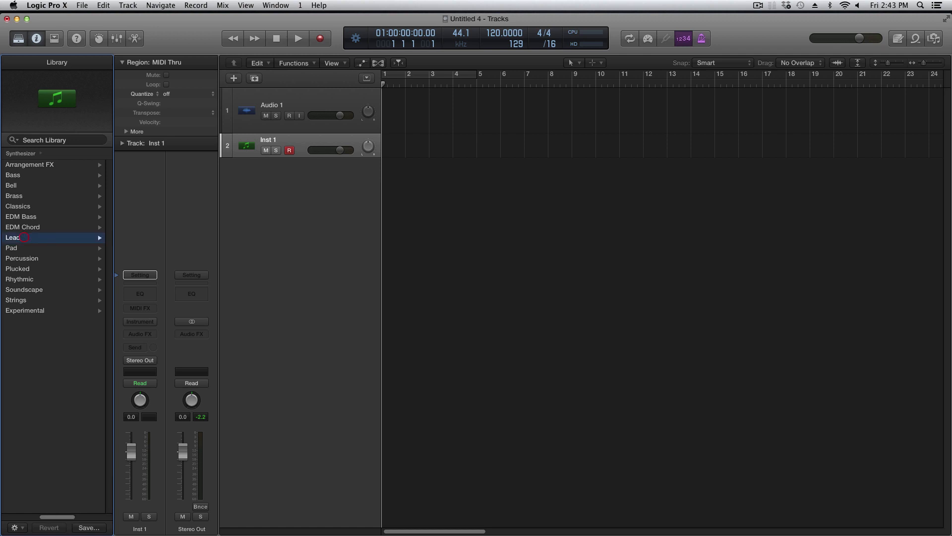
scroll(54, 338, "down", 10)
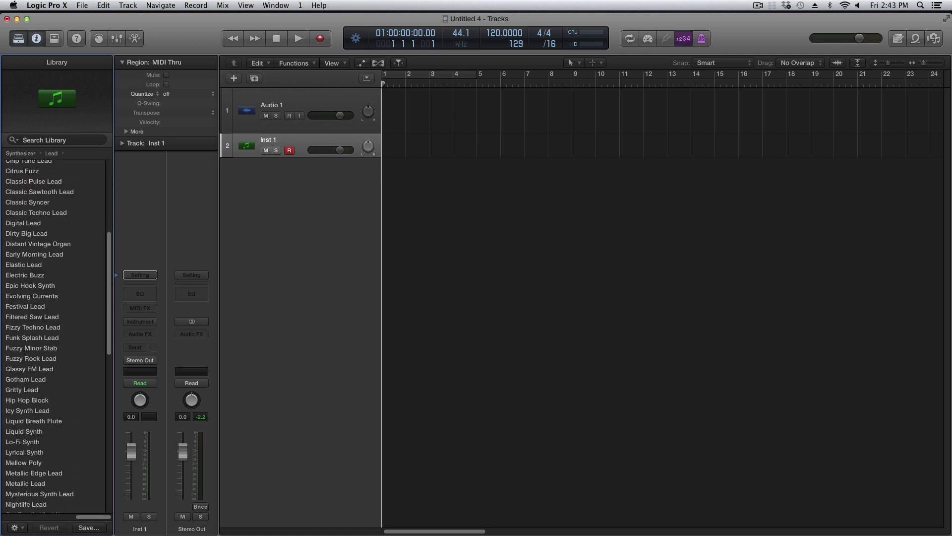
scroll(55, 337, "down", 6)
scroll(55, 248, "left", 5)
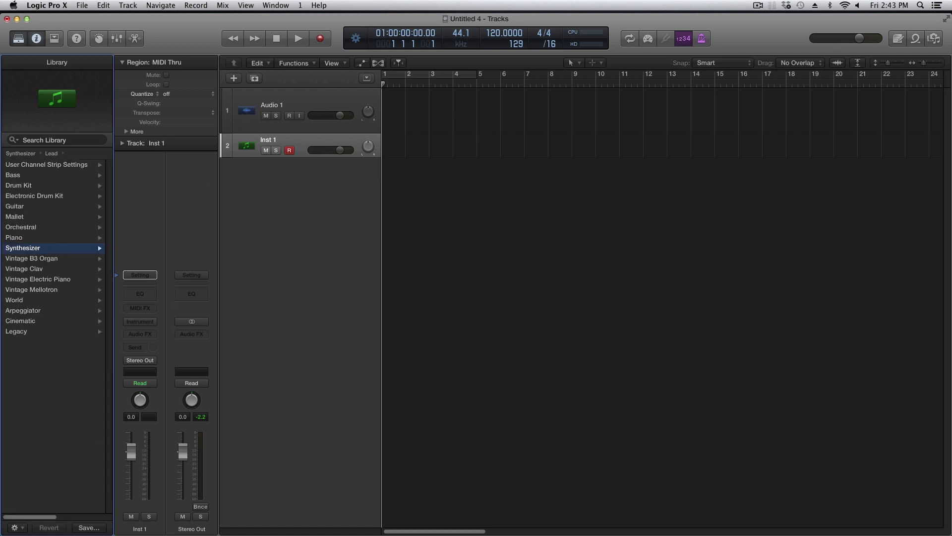
Load the Bass Waves patch from the library's Synthesizer > EDM Bass category onto the software instrument track
left_click(30, 249)
left_click(21, 217)
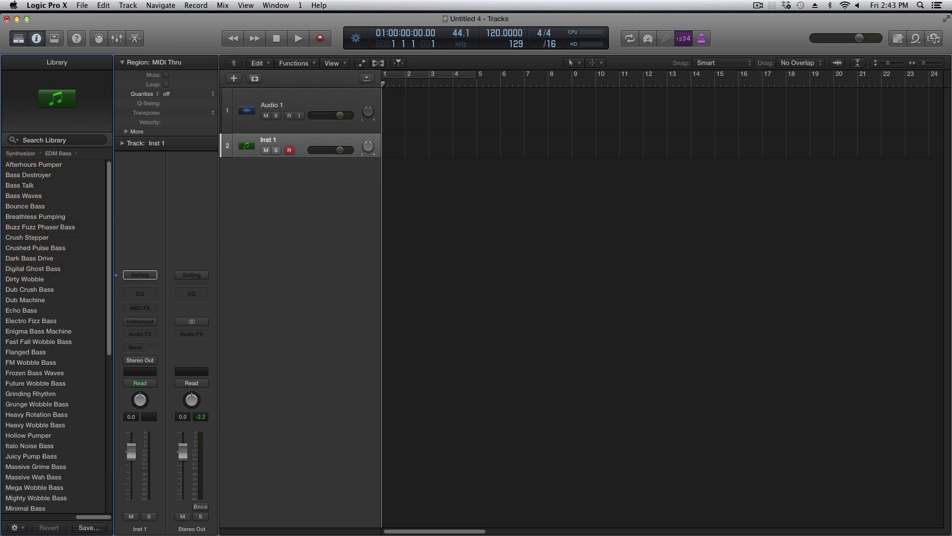
left_click(32, 516)
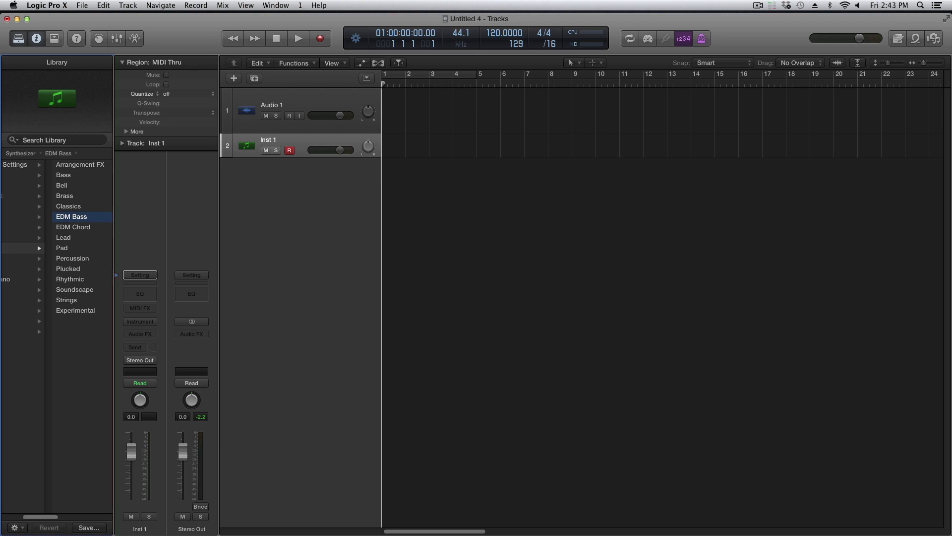
left_click(13, 516)
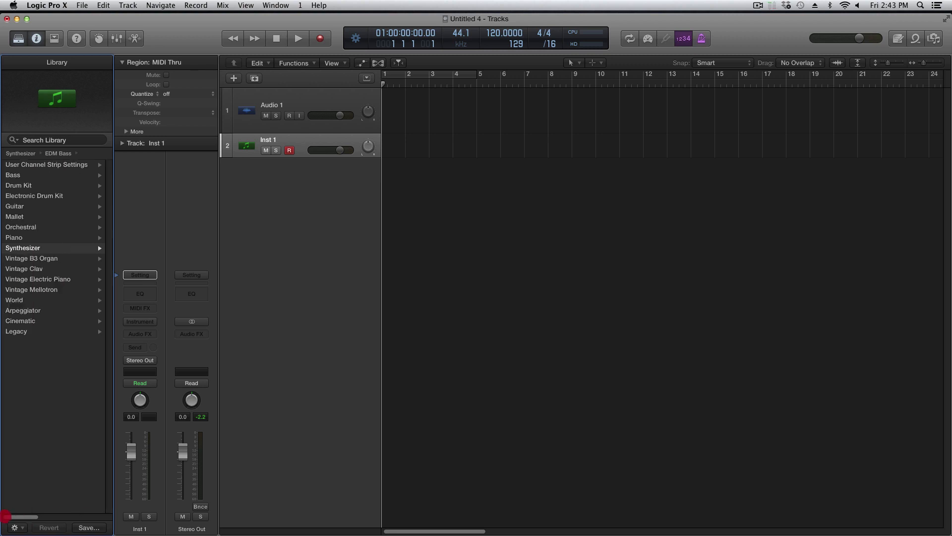
left_click(53, 248)
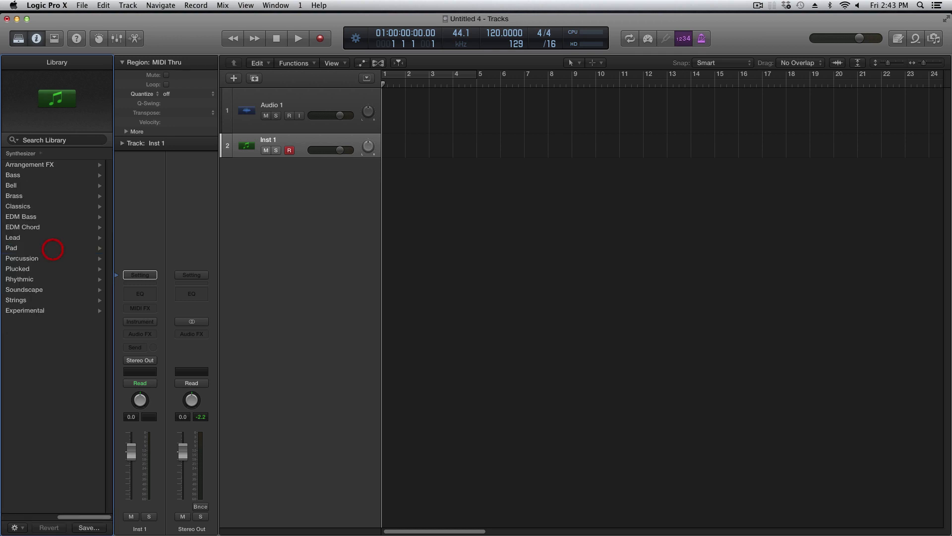
left_click(21, 216)
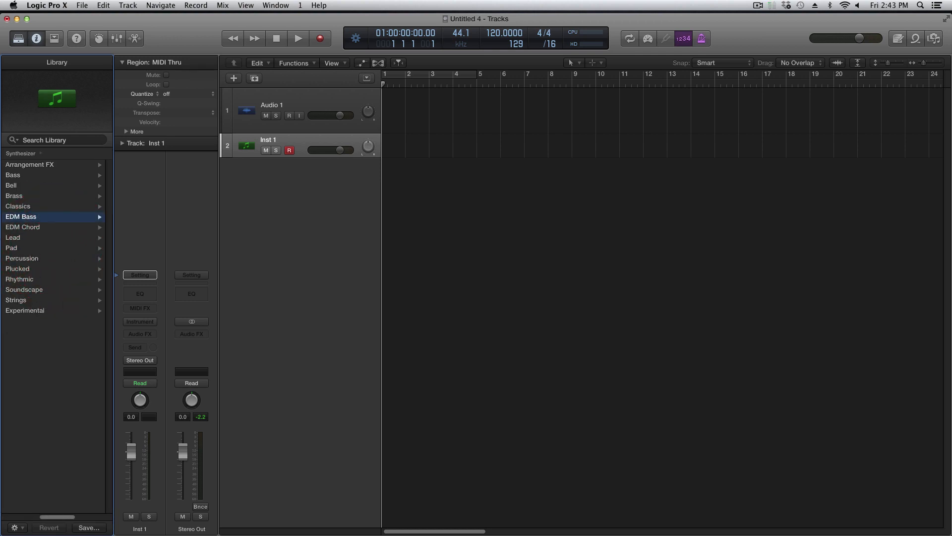
left_click(24, 196)
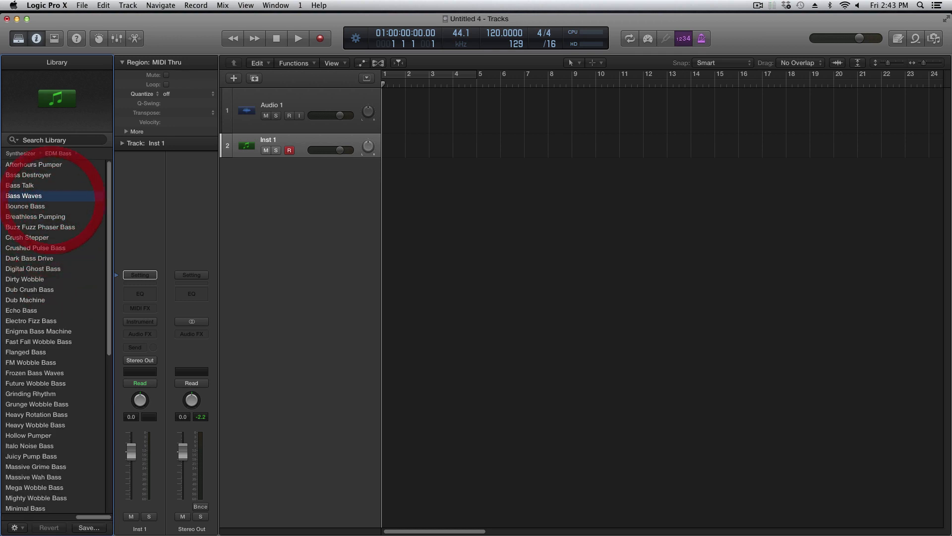
Check the Bass Waves channel strip setting options, then view the ES2 instrument plug-in and close it
left_click(140, 241)
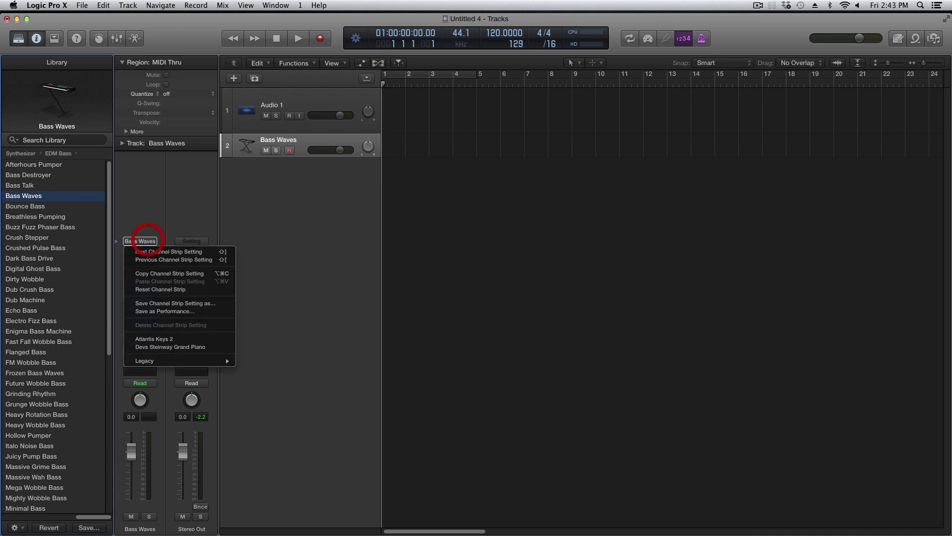
left_click(140, 241)
left_click(140, 288)
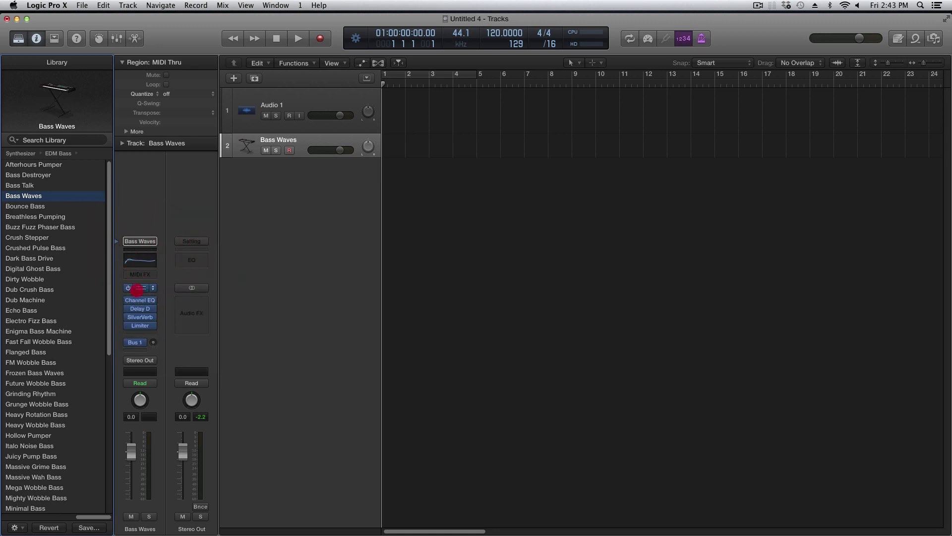
left_click_drag(251, 54, 605, 137)
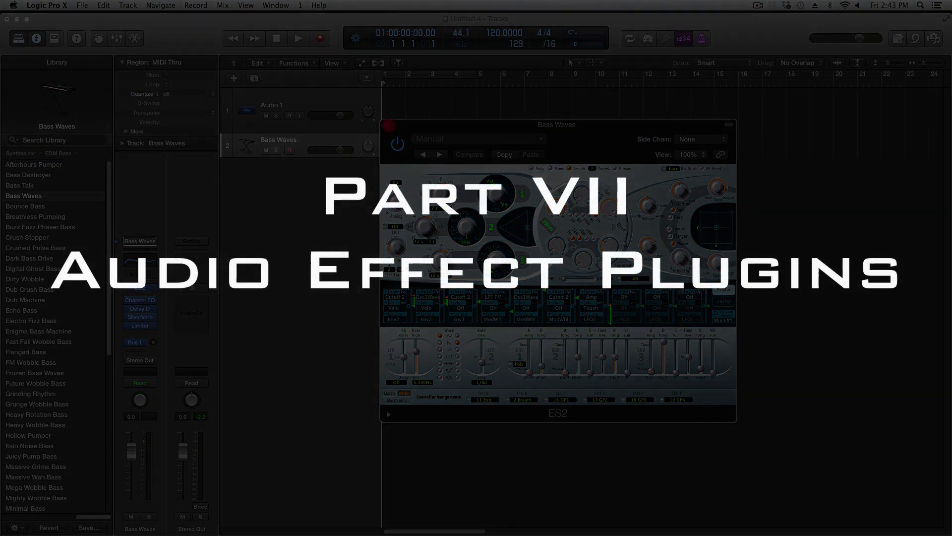
left_click(385, 125)
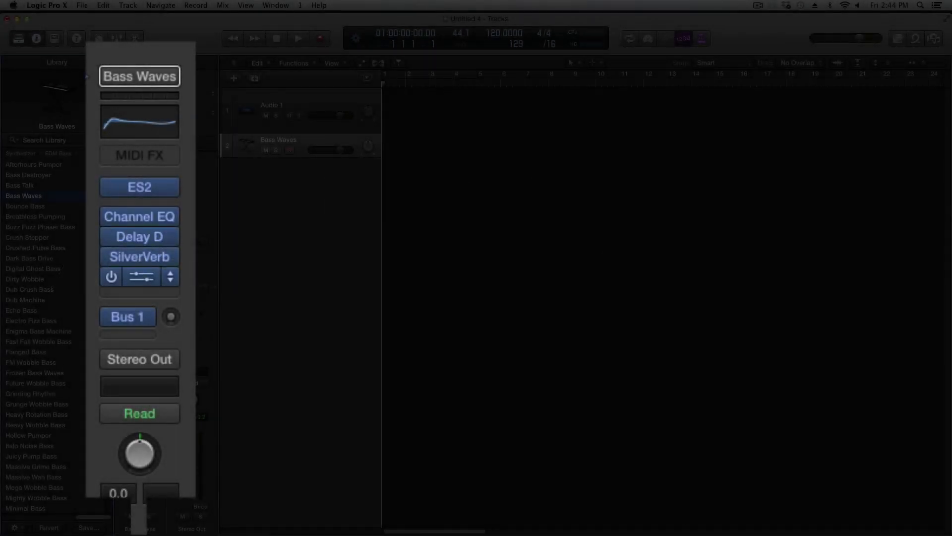
Open the SilverVerb effect on the Bass Waves channel strip, examine its Room parameters such as Size, and close it
left_click(140, 317)
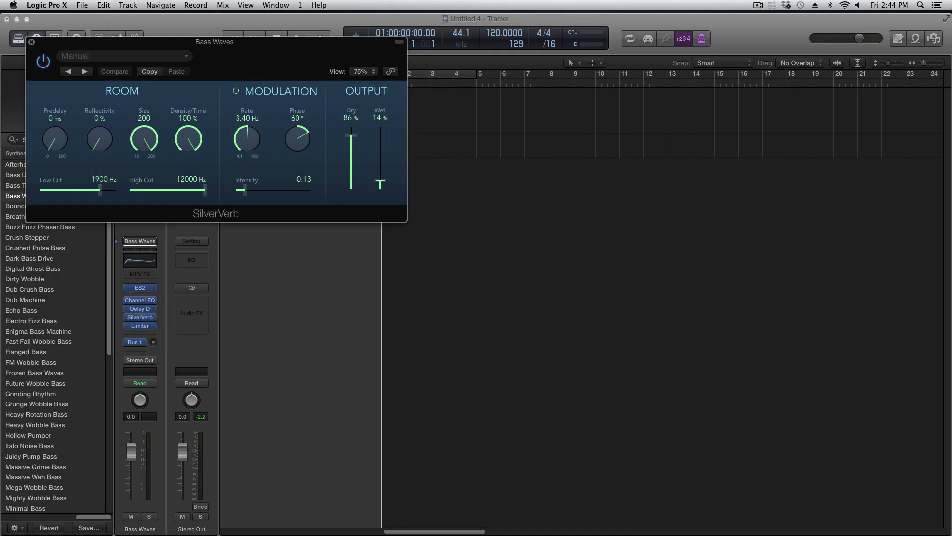
left_click_drag(265, 41, 629, 242)
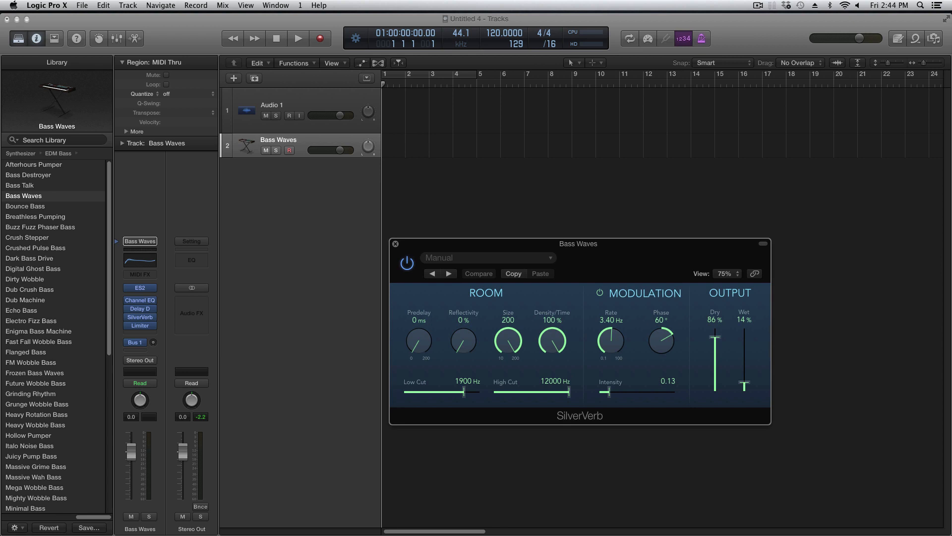
left_click_drag(508, 342, 512, 344)
key("a")
left_click(395, 244)
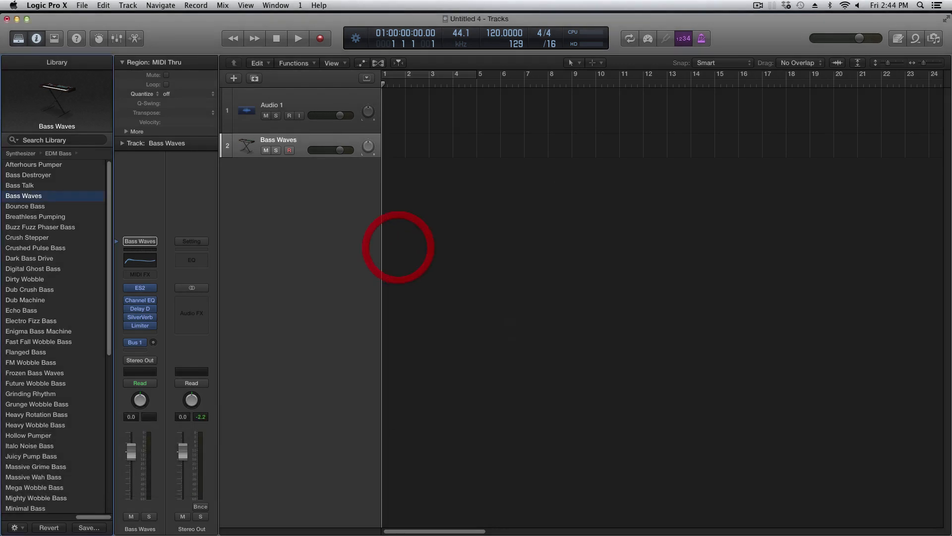
Show track automation and set the Bass Waves track's automation parameter to SilverVerb's Predelay
key("a")
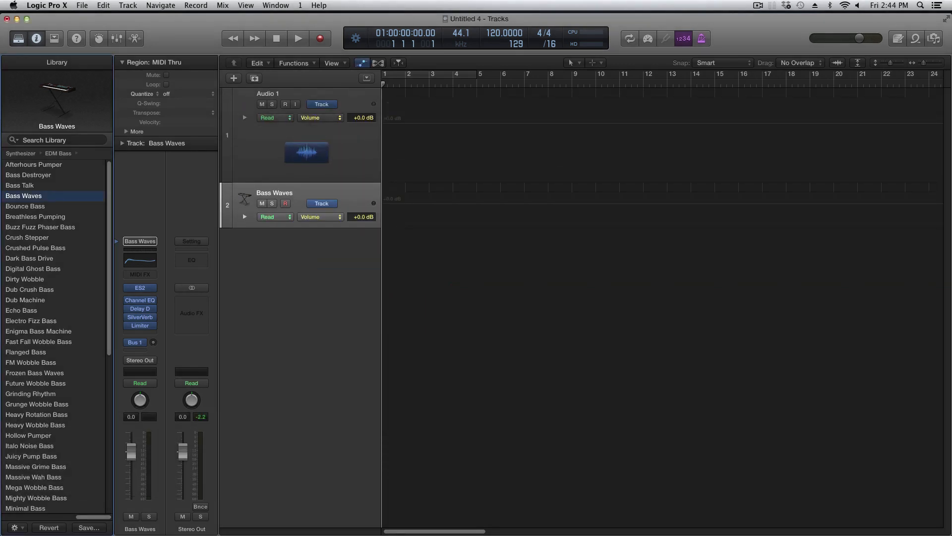
left_click(326, 217)
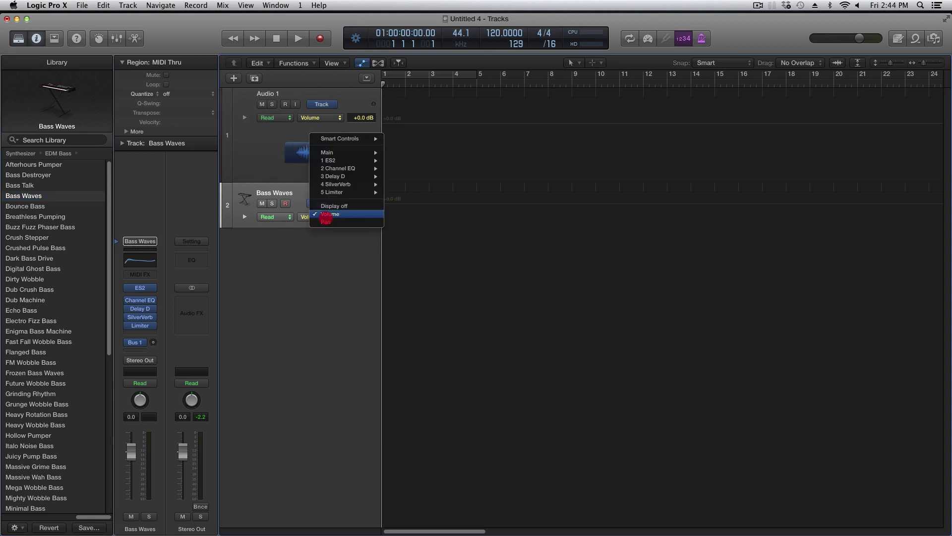
mouse_move(335, 160)
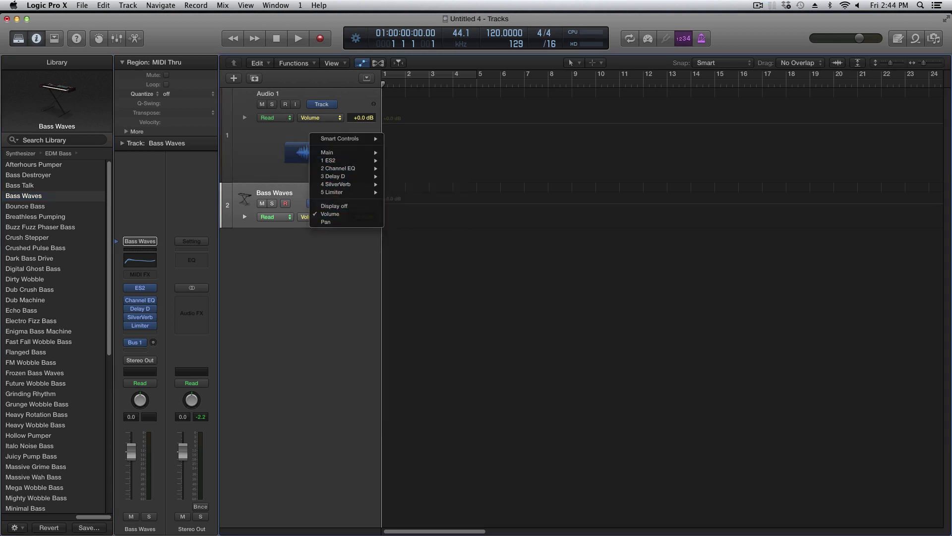
left_click(337, 159)
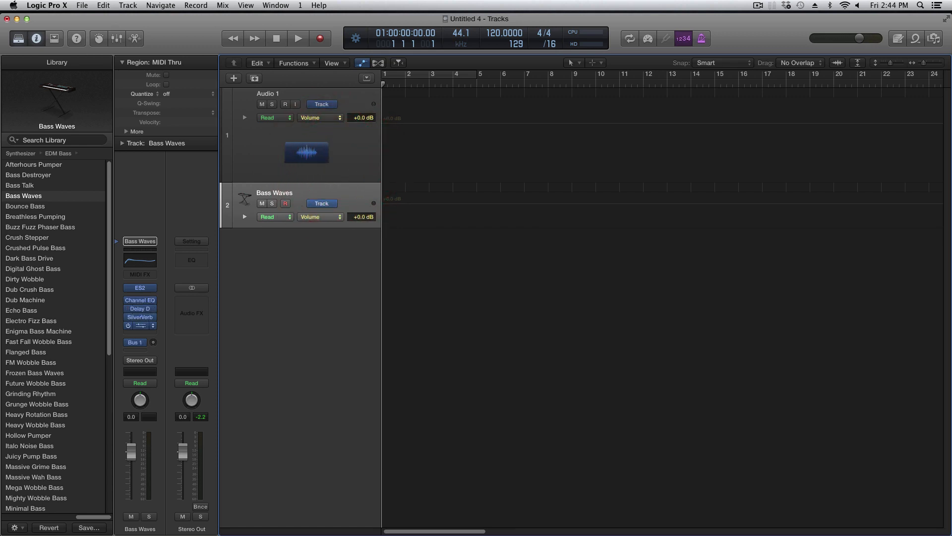
left_click_drag(320, 217, 405, 245)
Draw a rising and falling SilverVerb Predelay automation curve with the Pencil Tool from bar 1 to about bar 7 on Bass Waves
key("t")
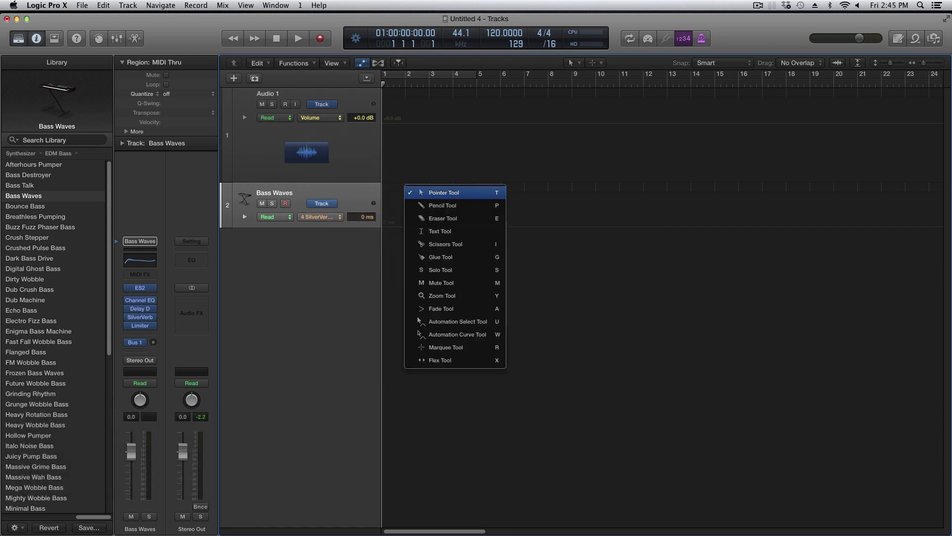
key("Down")
left_click(422, 205)
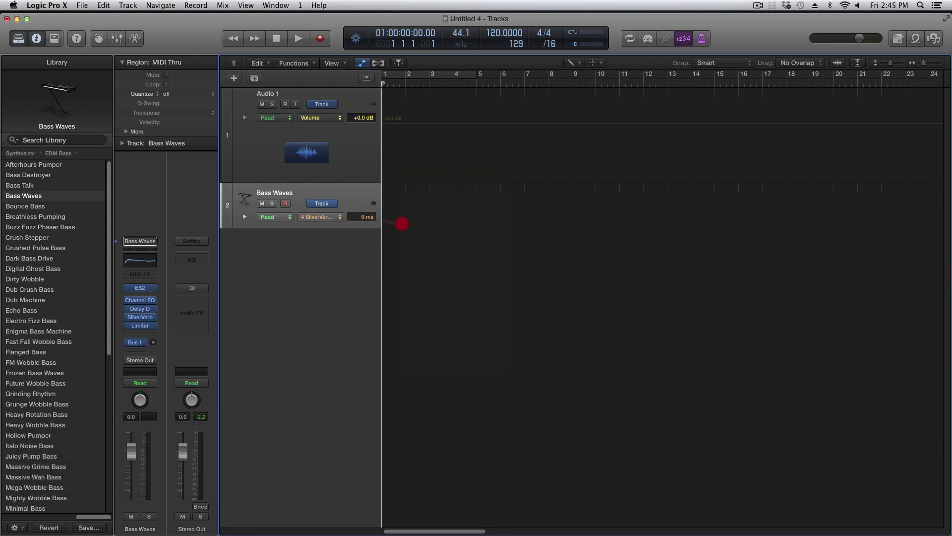
mouse_move(400, 221)
left_mouse_down()
mouse_move(440, 198)
mouse_move(477, 234)
mouse_move(520, 219)
mouse_move(532, 226)
left_mouse_up()
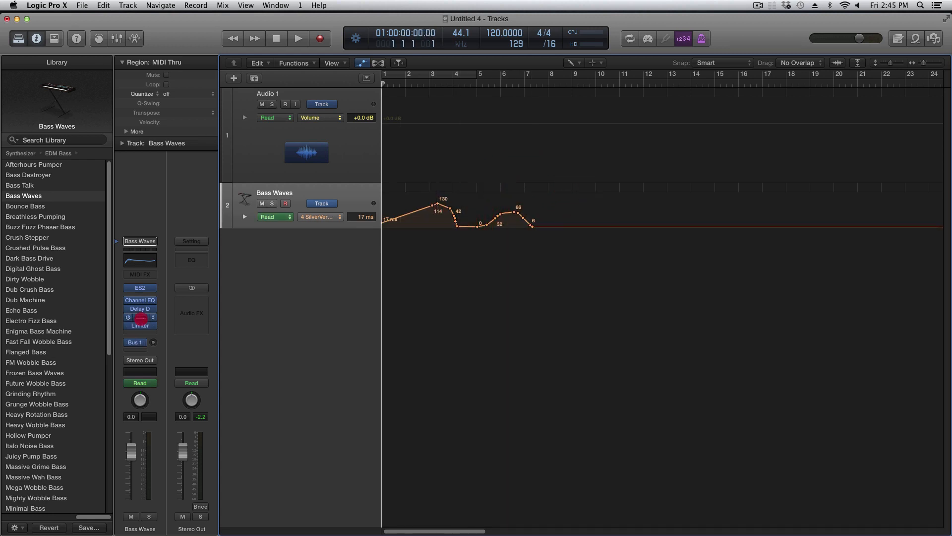
Play back the Predelay automation from the project start with SilverVerb open, then close the plug-in and undo the drawn curve
left_click(140, 317)
left_click_drag(432, 241, 471, 274)
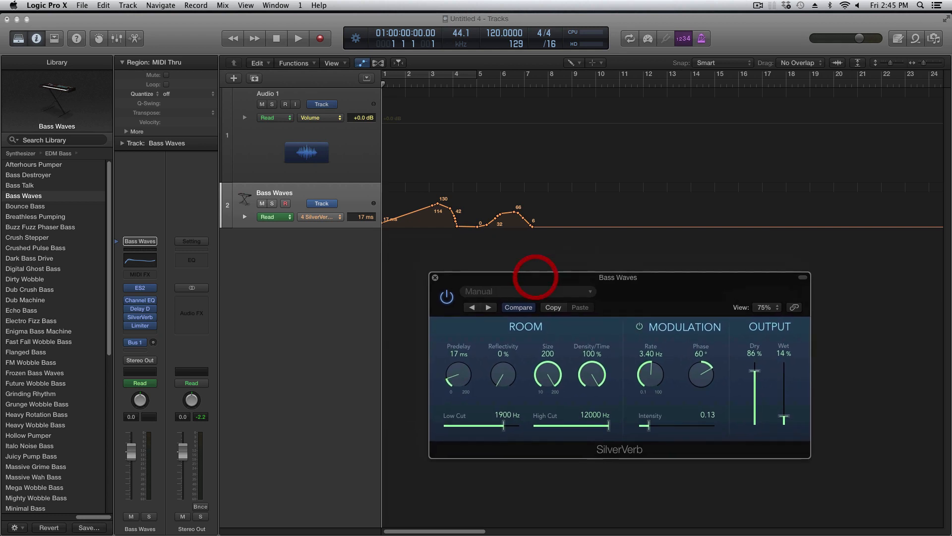
double_click(396, 84)
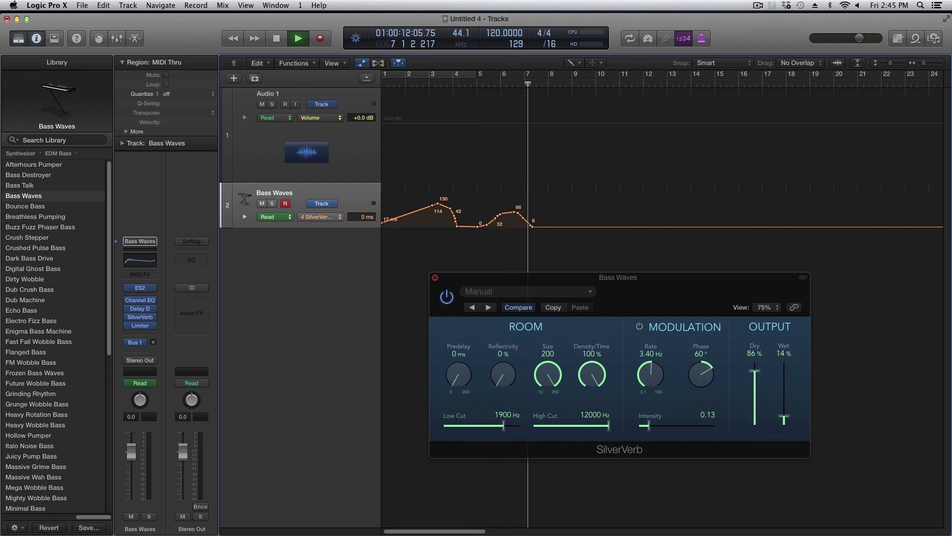
key("space")
left_click(435, 277)
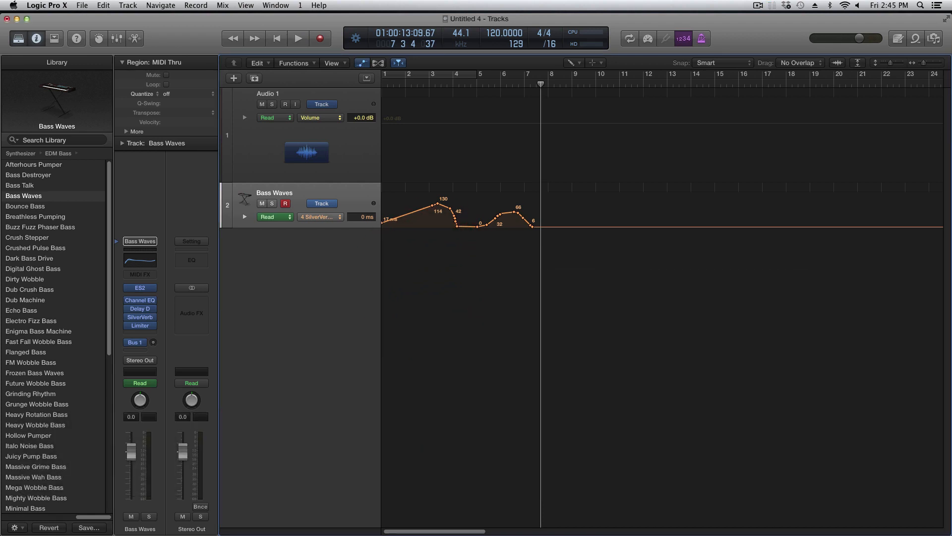
key("super+z")
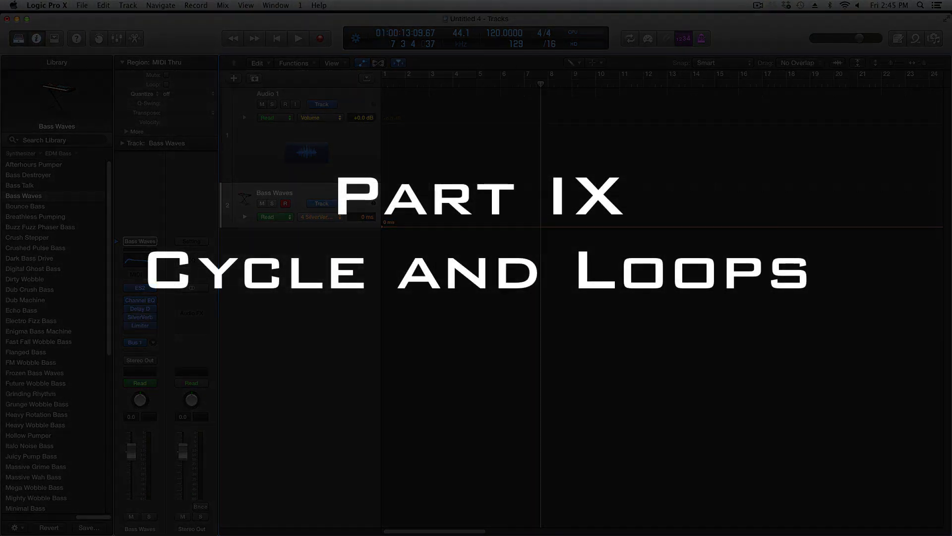
Set a four-bar cycle range from bar 1 to bar 5 and hide track automation
left_click_drag(385, 74, 476, 75)
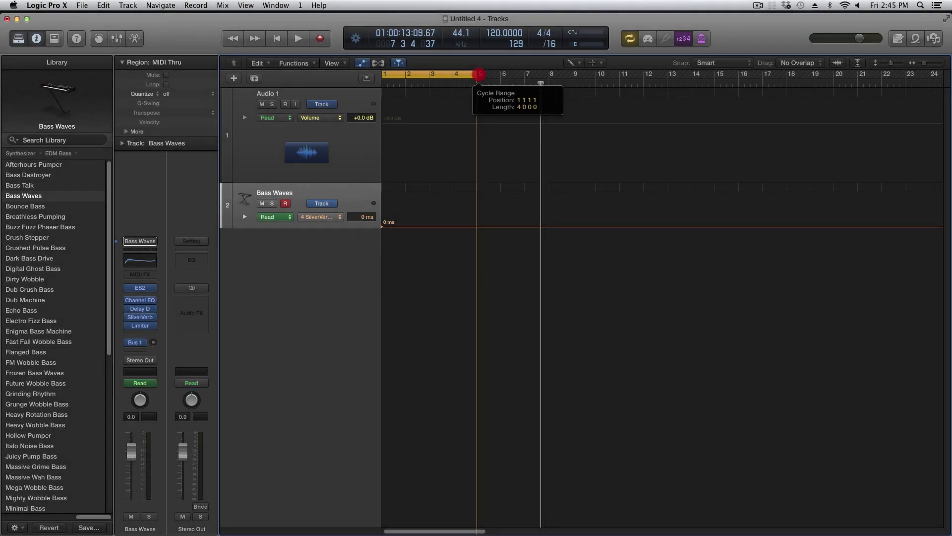
left_click_drag(479, 75, 479, 75)
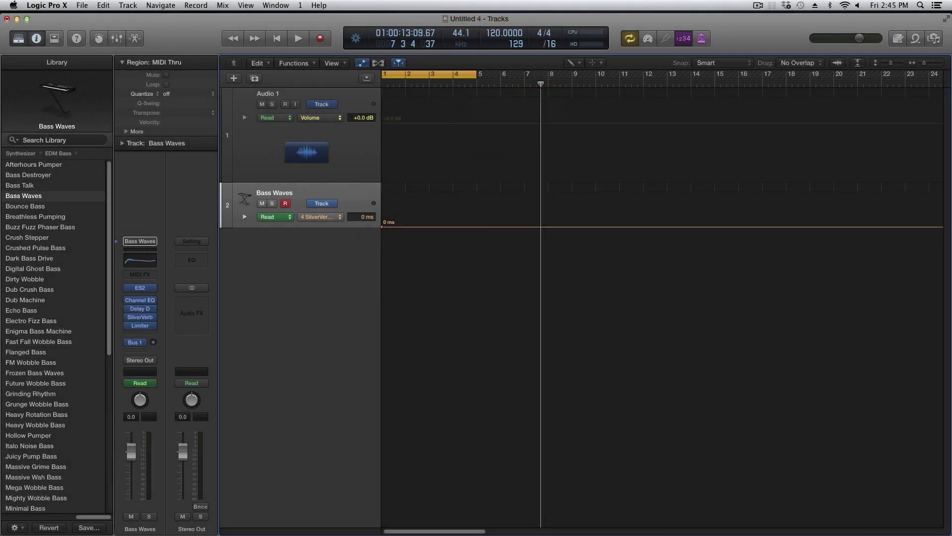
key("a")
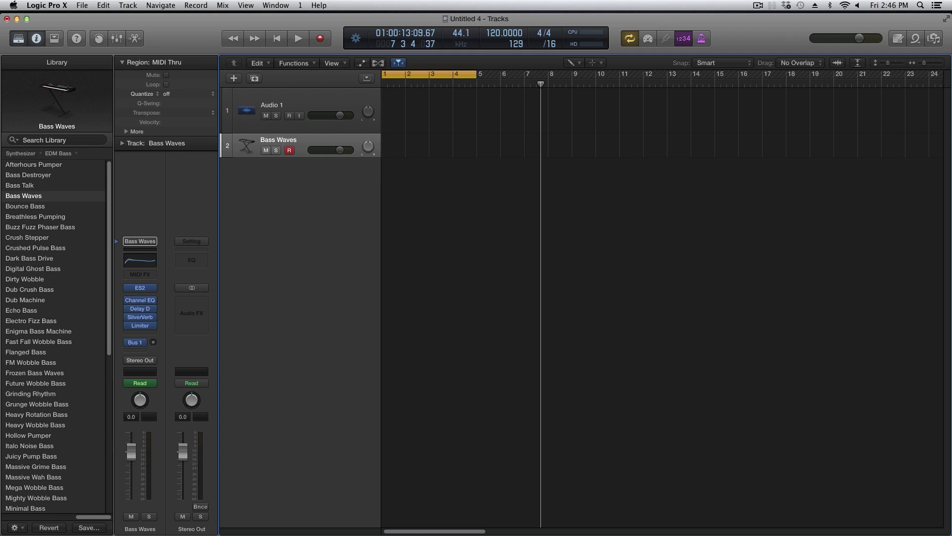
Open the Loop Browser, audition "Experience" Spoken Word and 12 String Dream 05, and add 12 String Dream 05 as a new track at bar 1
key("o")
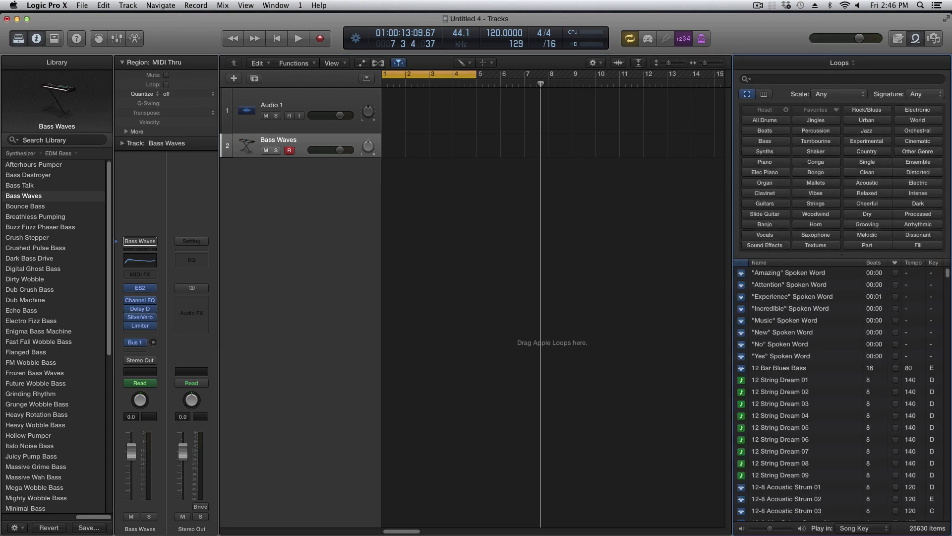
left_click(792, 296)
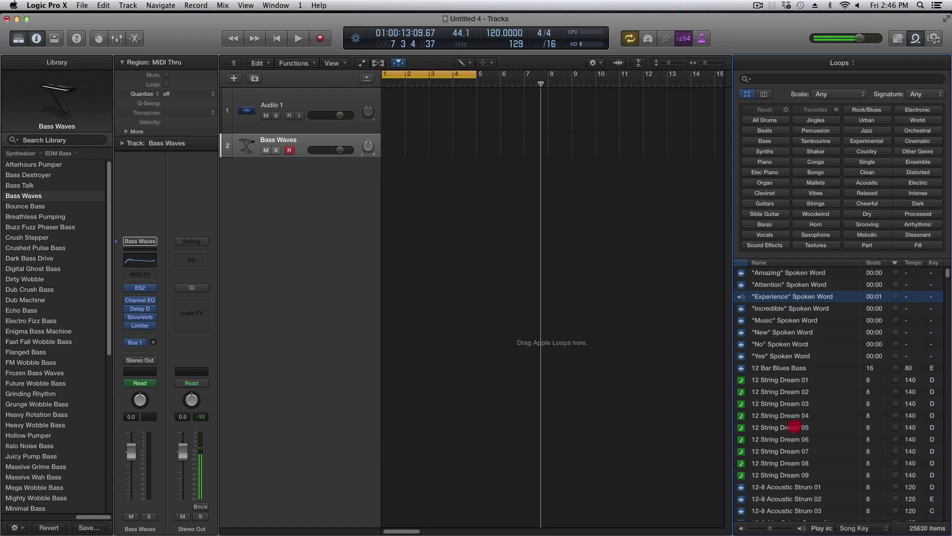
left_click(793, 427)
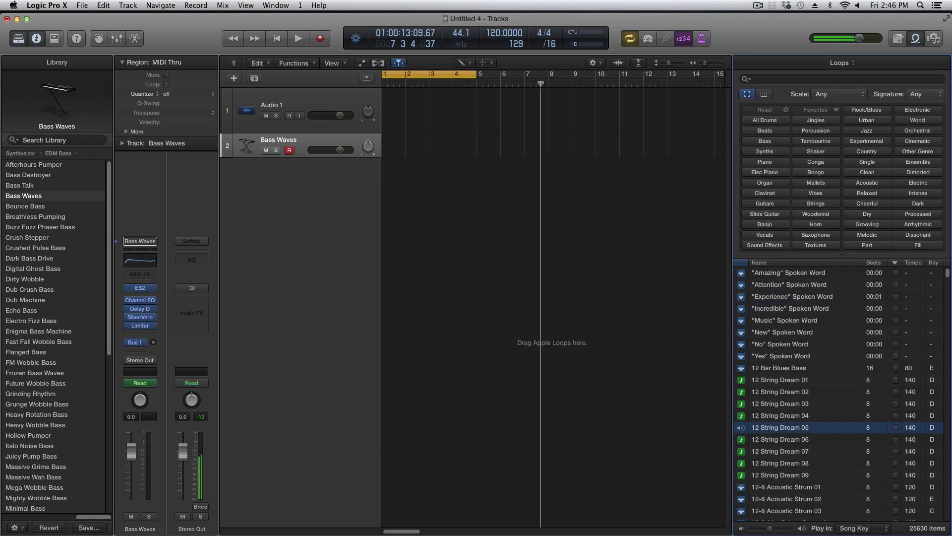
left_click_drag(793, 427, 384, 226)
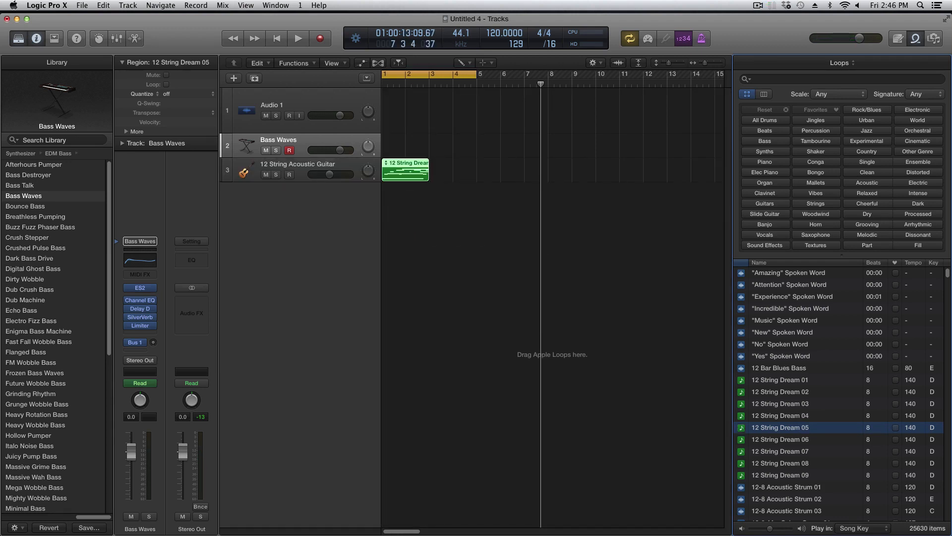
Copy the 12 String Dream 05 region to bar 3 with the Pointer Tool and switch the copy to 12 String Dream 06
mouse_move(428, 164)
left_mouse_down()
mouse_move(475, 163)
mouse_move(429, 163)
left_mouse_up()
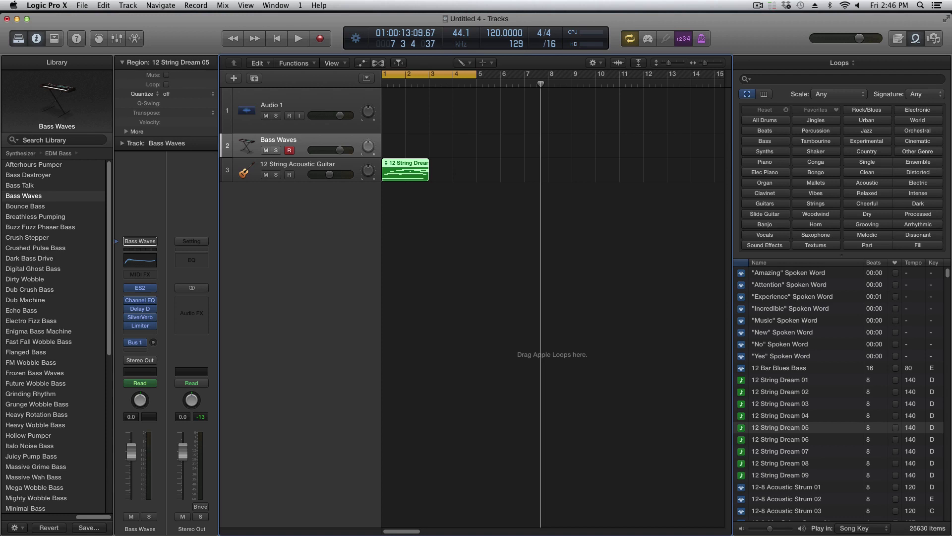
key("t")
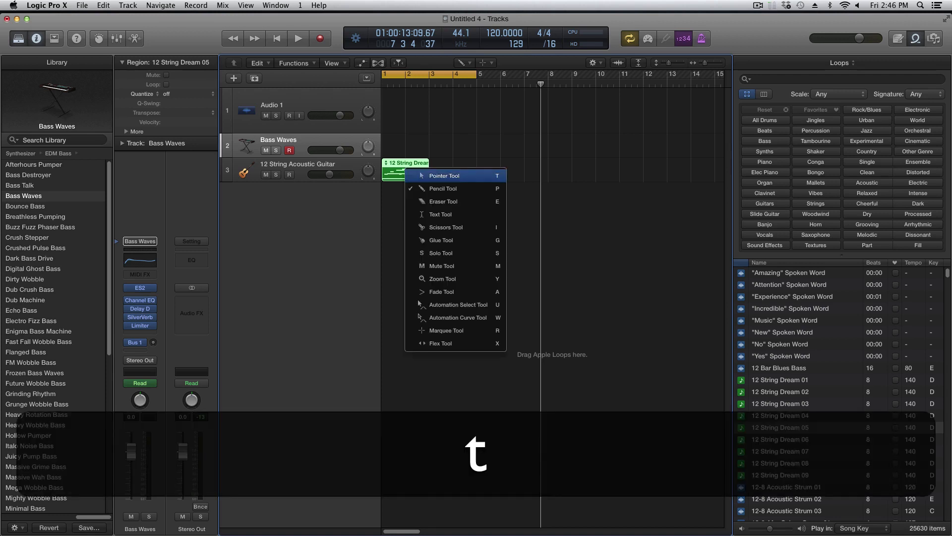
key("t")
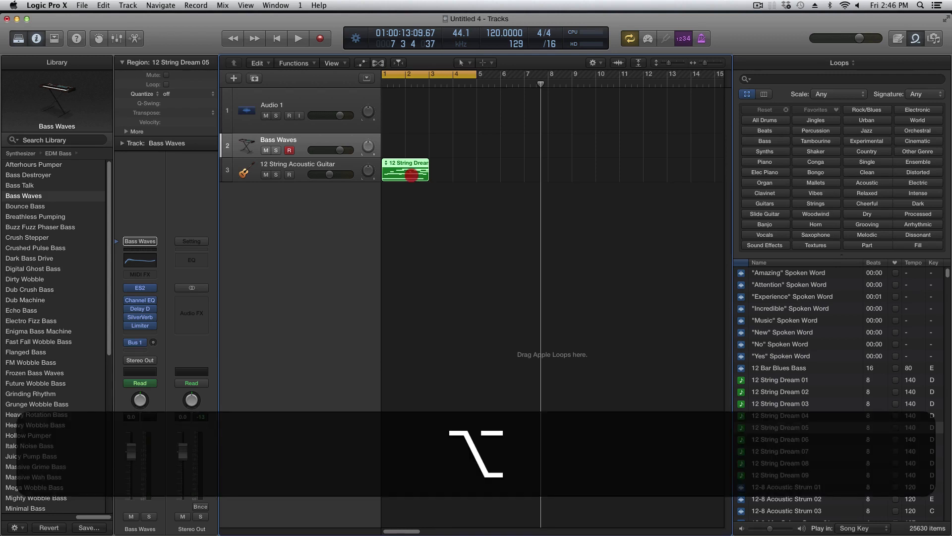
left_click_drag(412, 174, 459, 175)
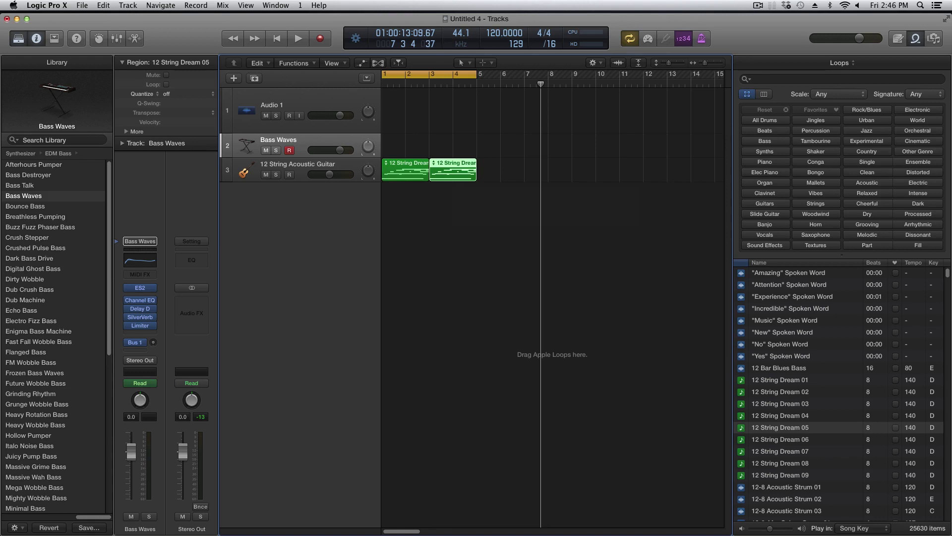
left_click(433, 163)
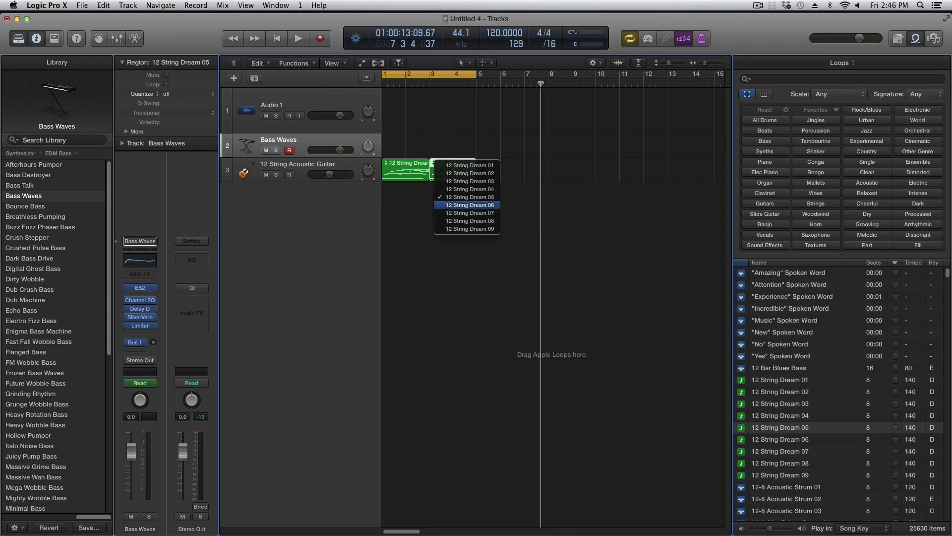
left_click(454, 204)
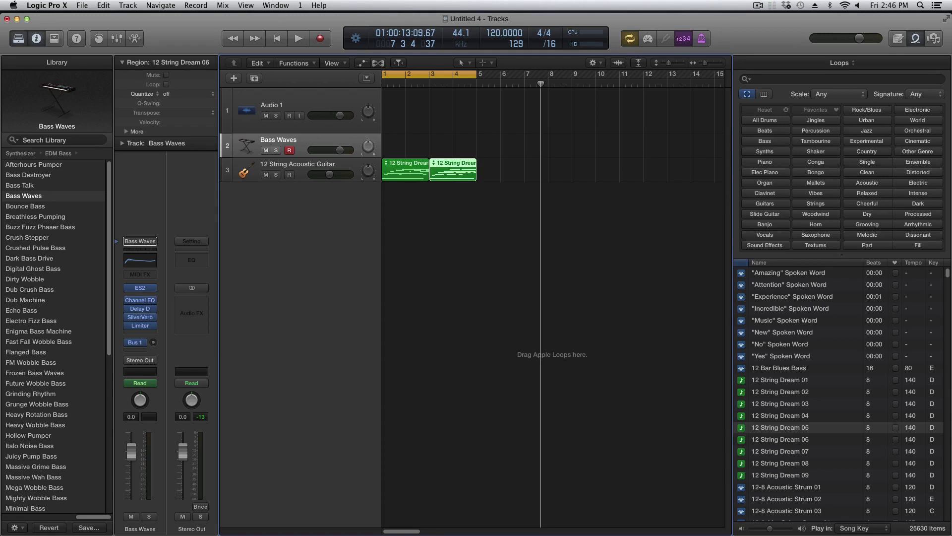
Play back the two 12 String Dream loops in the cycle, stop, and return to the project start
key("space")
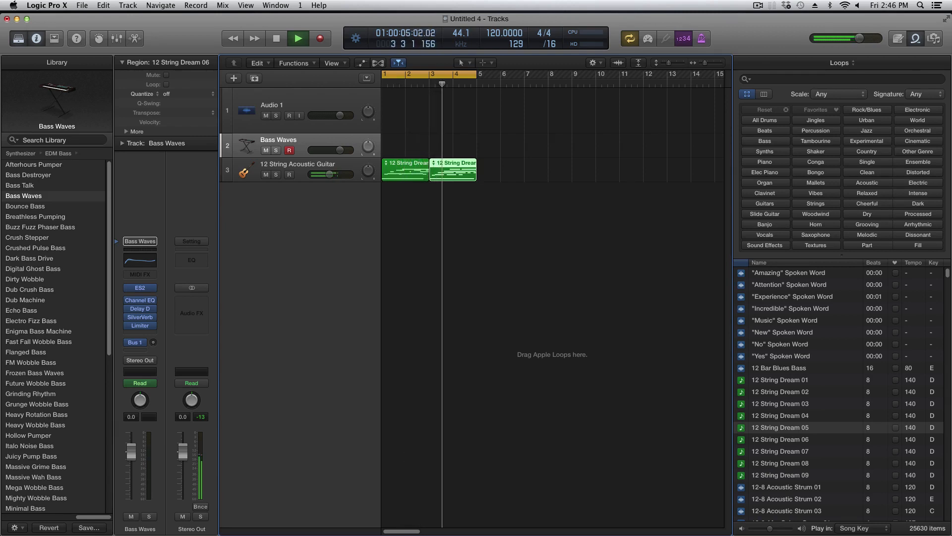
key("space")
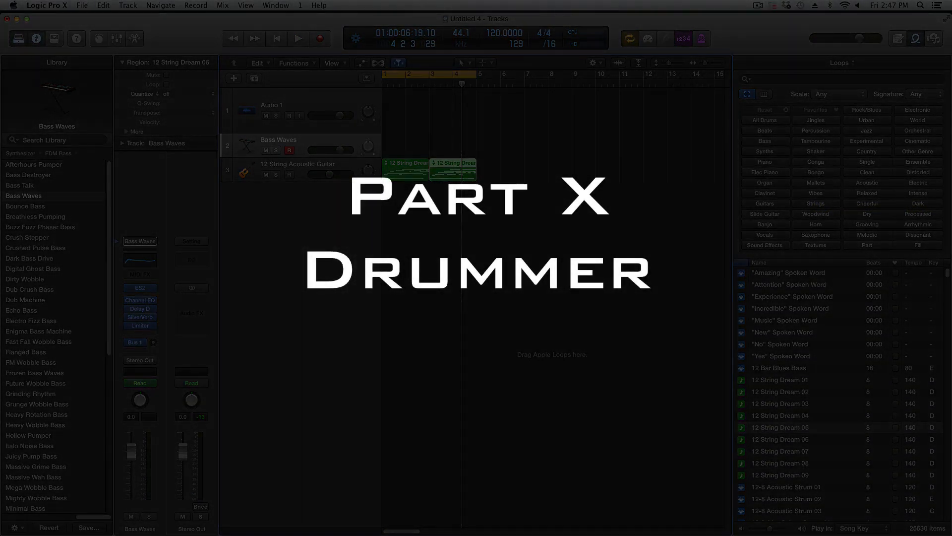
key("Return")
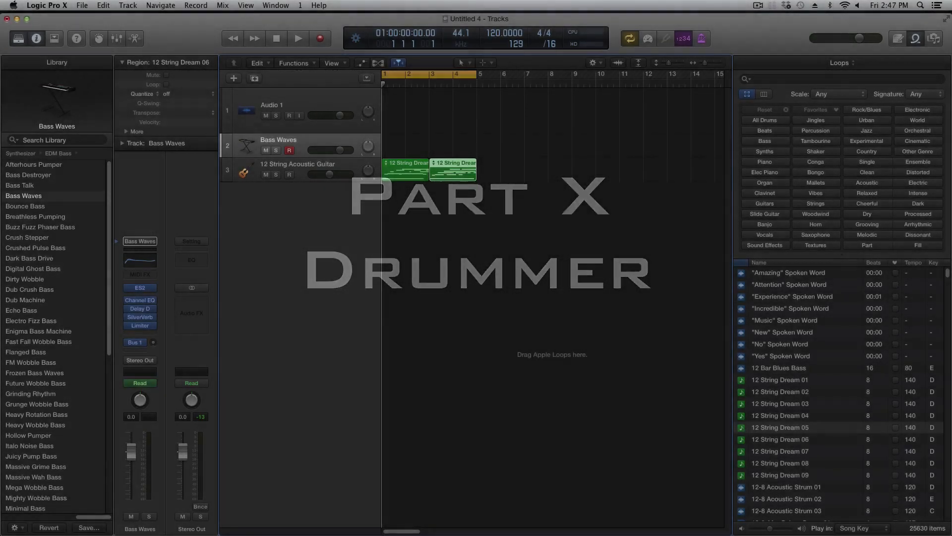
Create a new Drummer track with the Rock genre and Output 1 + 2
left_click(233, 78)
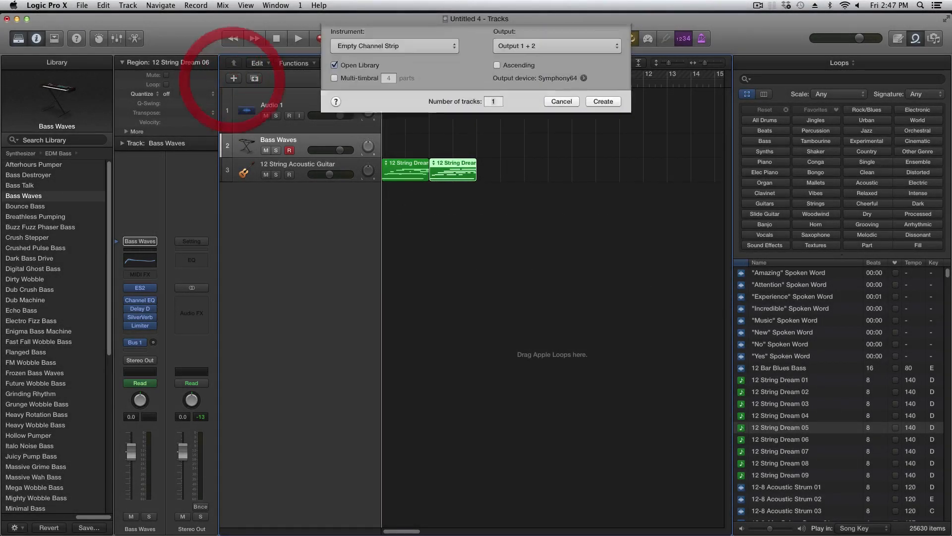
left_click(557, 47)
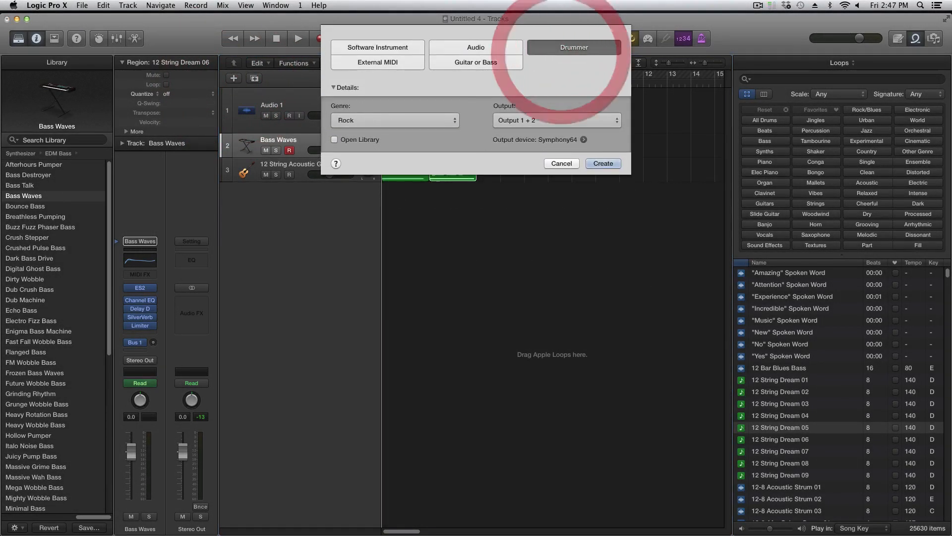
left_click(602, 163)
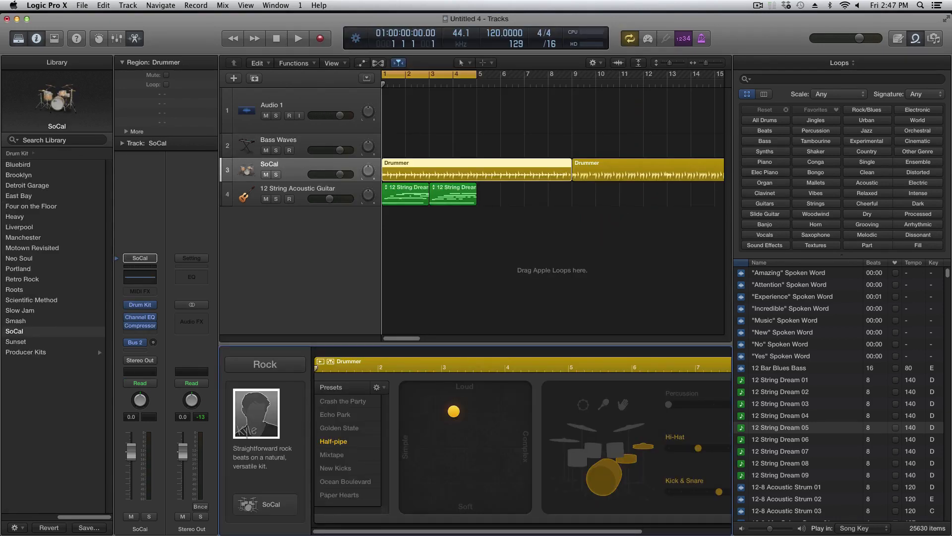
Play back the drummer with the guitar loops, hide the Loop Browser, and stop at bar 5
key("space")
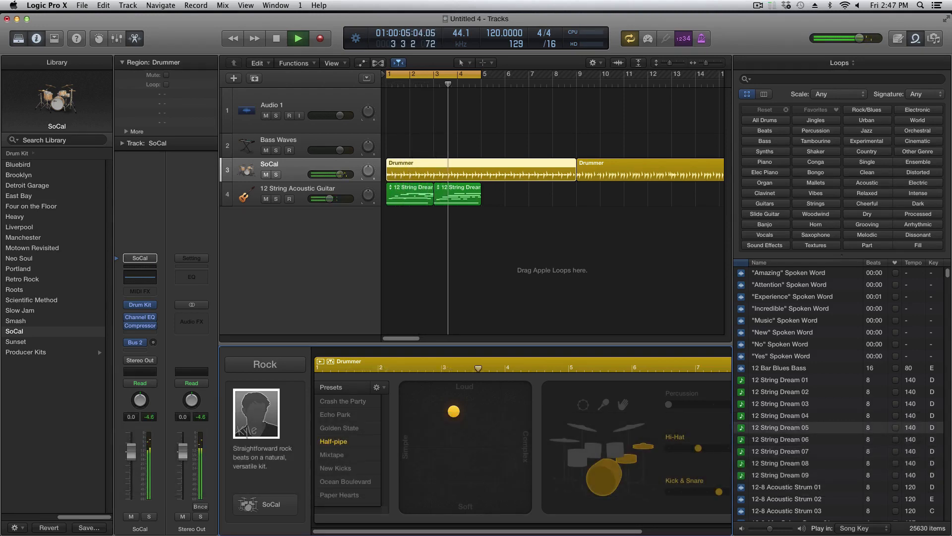
key("o")
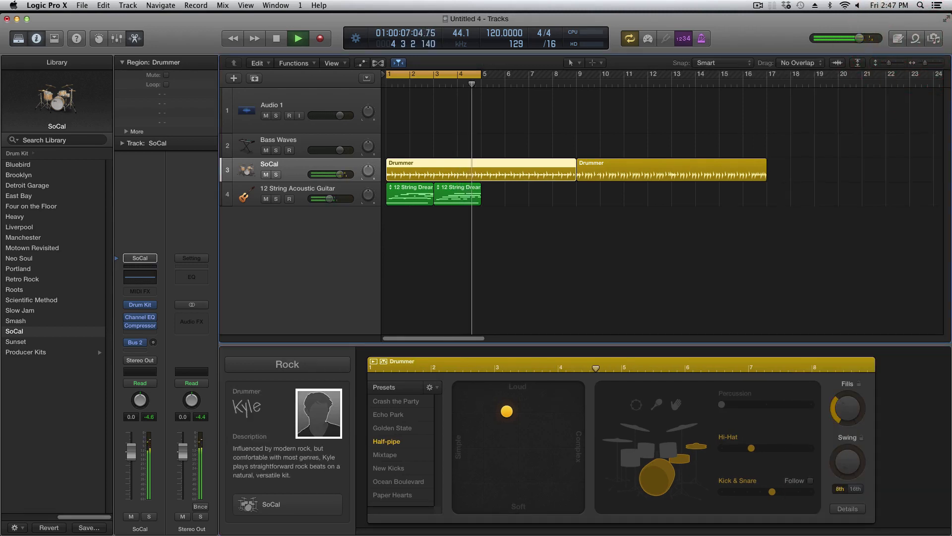
key("space")
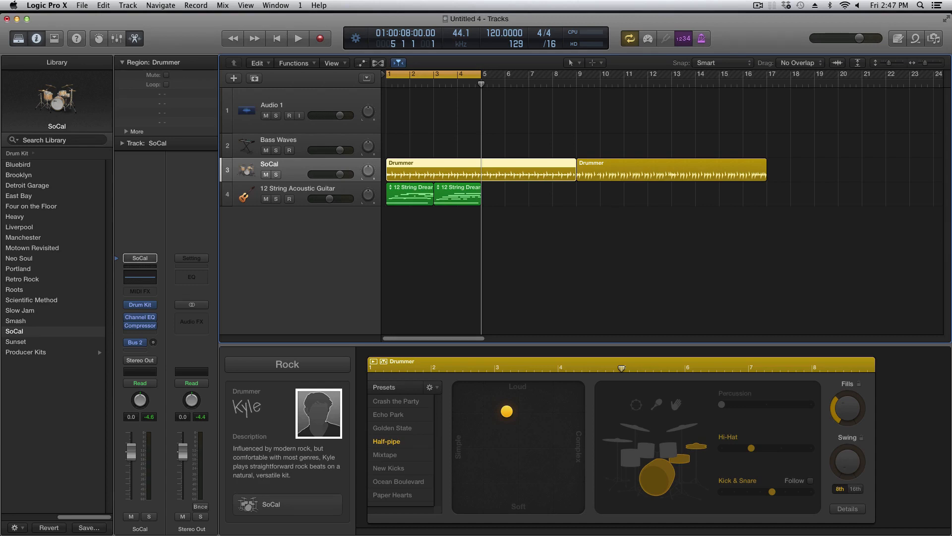
Split the first Drummer region at the playhead at bar 5, then select its first half and play back the cycle
right_click(464, 171)
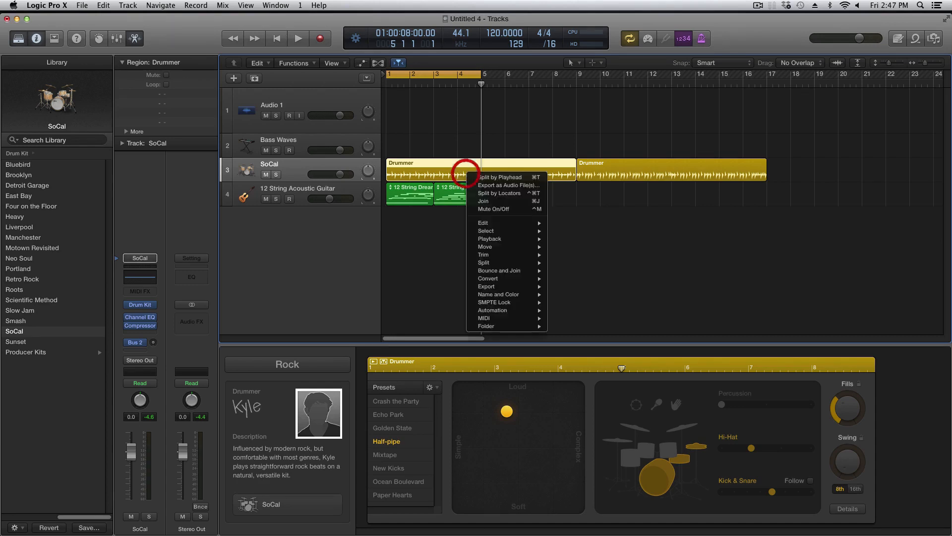
left_click(486, 171)
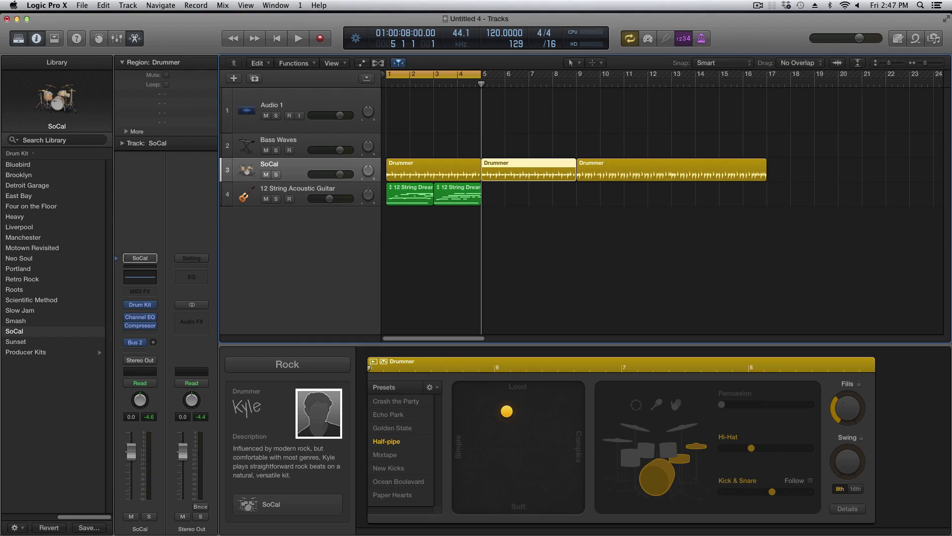
left_click(471, 173)
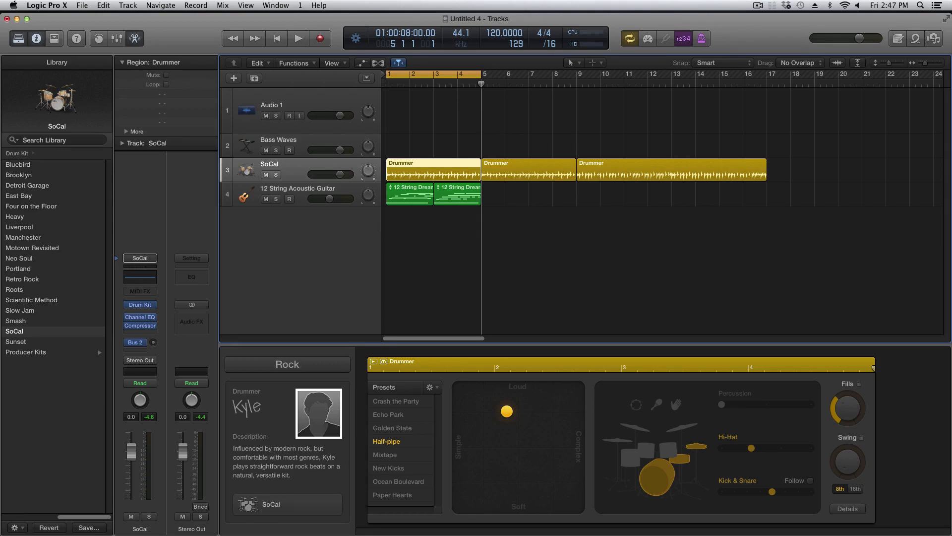
key("space")
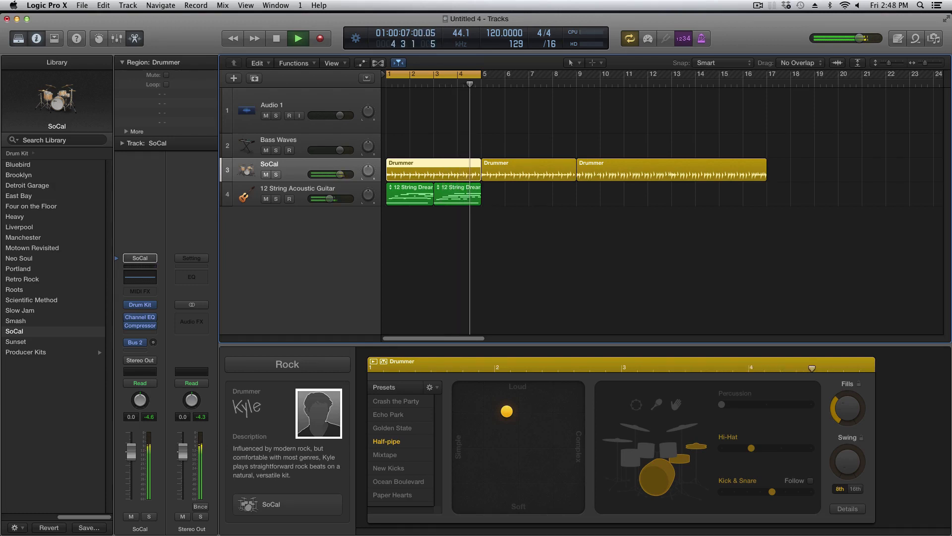
key("space")
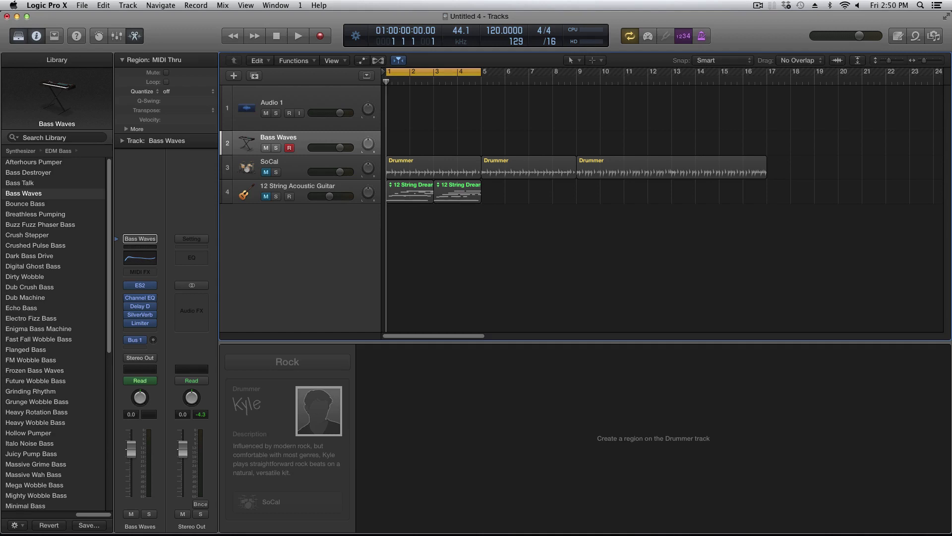
Show the Musical Typing keyboard for the Bass Waves track and move its window over the lower editor area
left_click(276, 5)
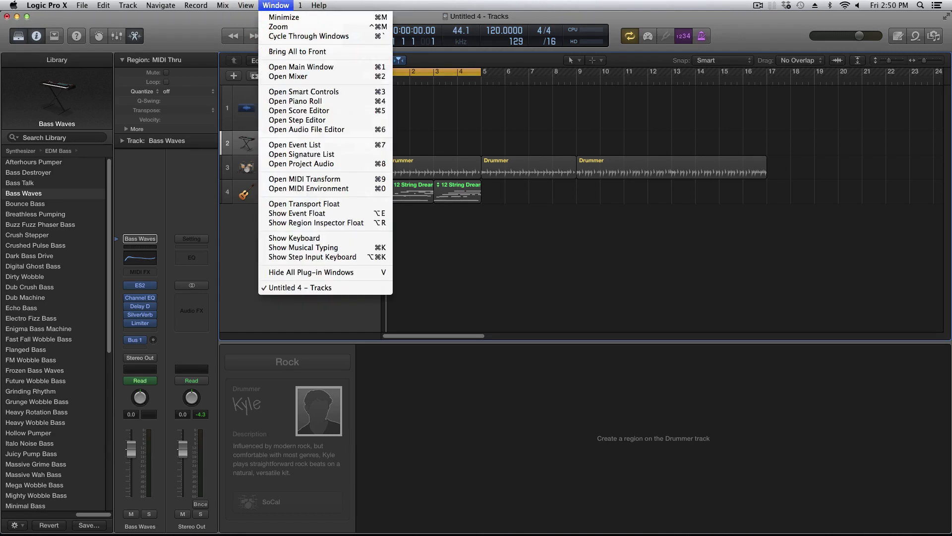
left_click(303, 247)
left_click_drag(440, 357, 425, 339)
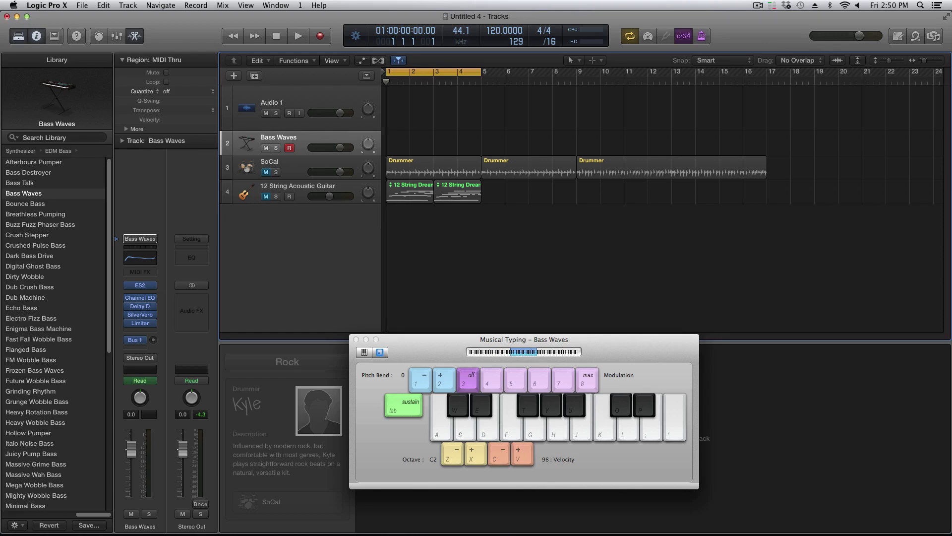
Record an F2, A2, C3 chord followed by D2, E2 and G2 on Bass Waves from bar 1 with Musical Typing, then close the keyboard
key("r")
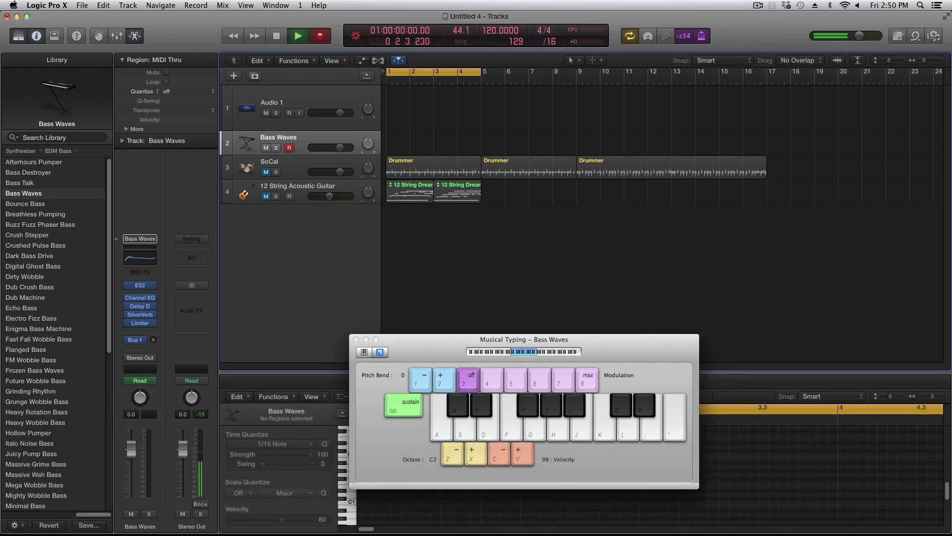
key("f")
key("k")
key("h")
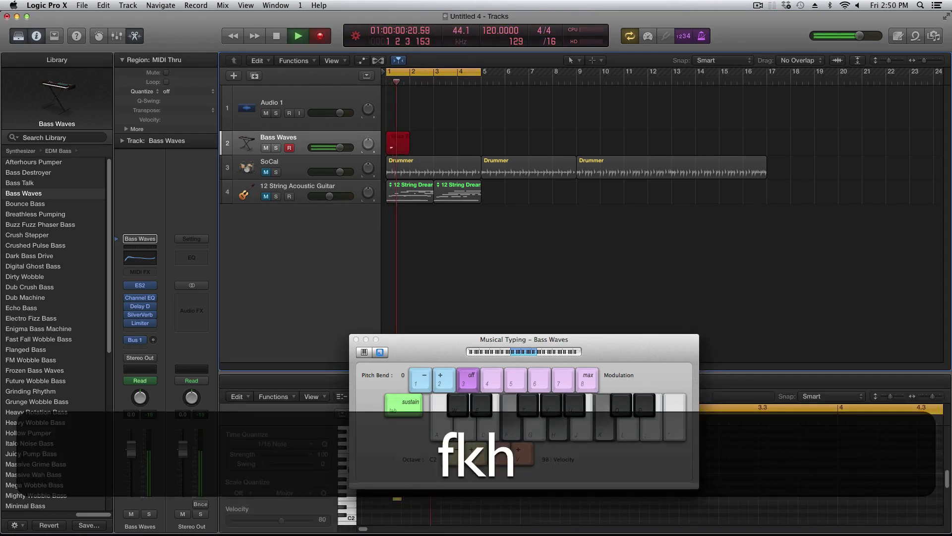
key("s")
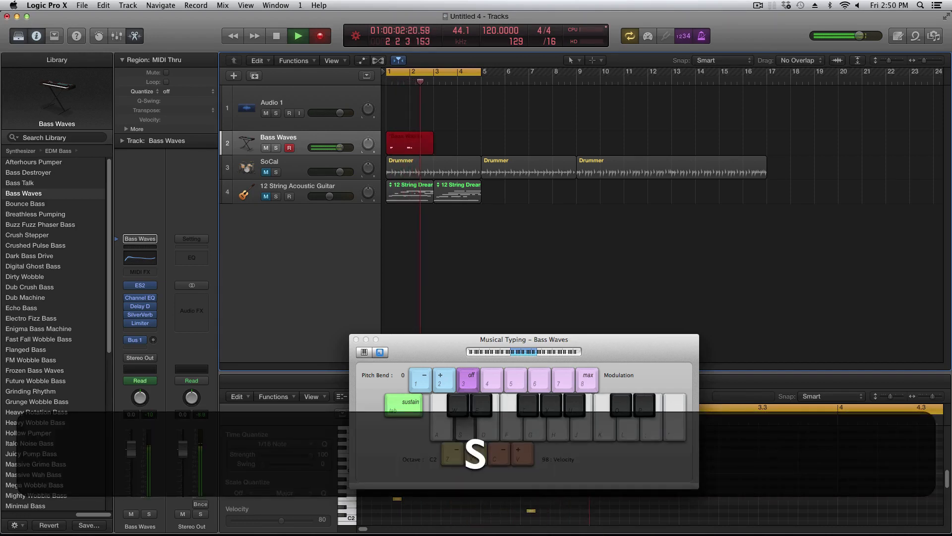
key("d")
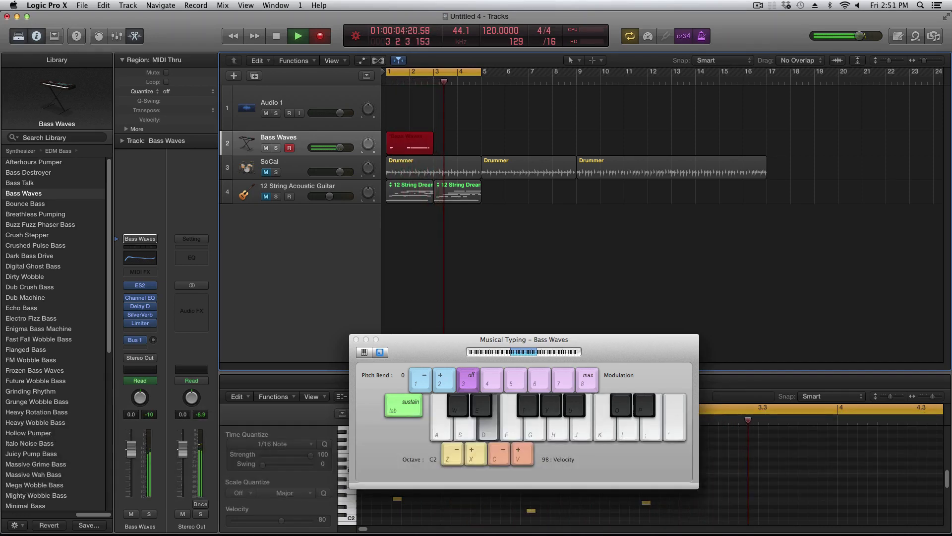
key("g")
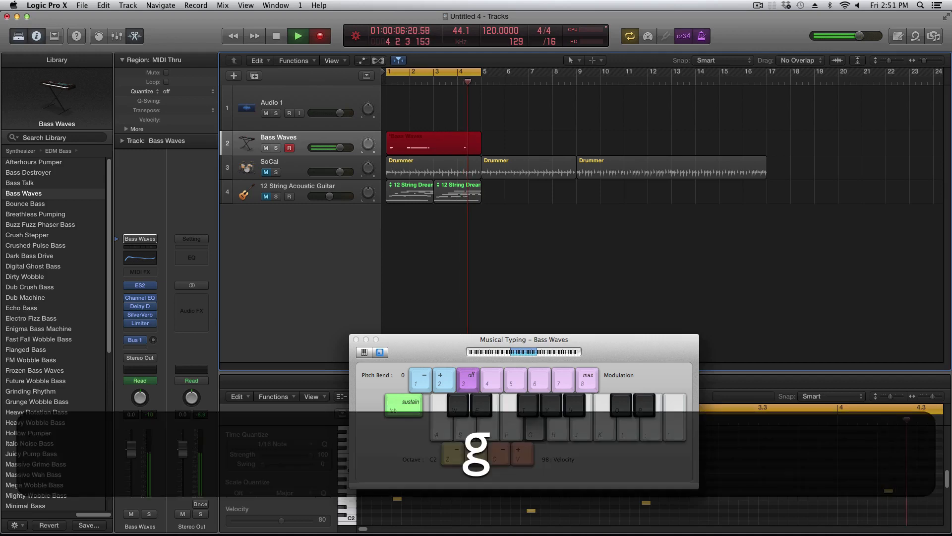
key("space")
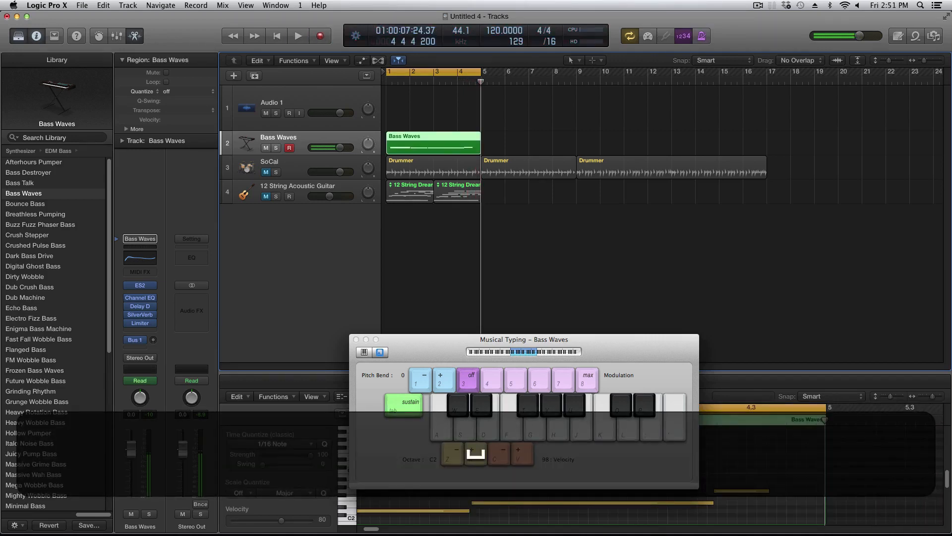
left_click(356, 340)
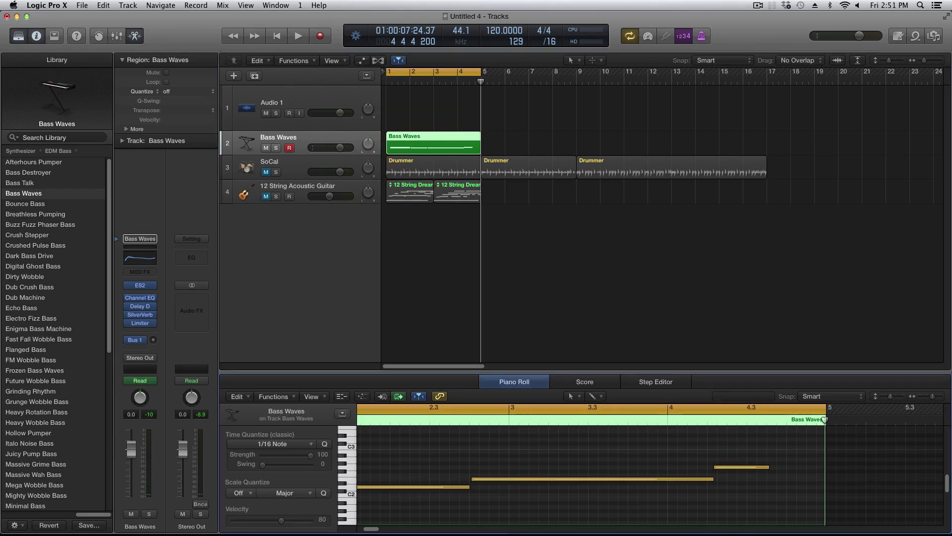
Delete the C3 and F2 notes from the opening chord of the Bass Waves region, keeping the A2 note
left_click_drag(371, 529, 356, 527)
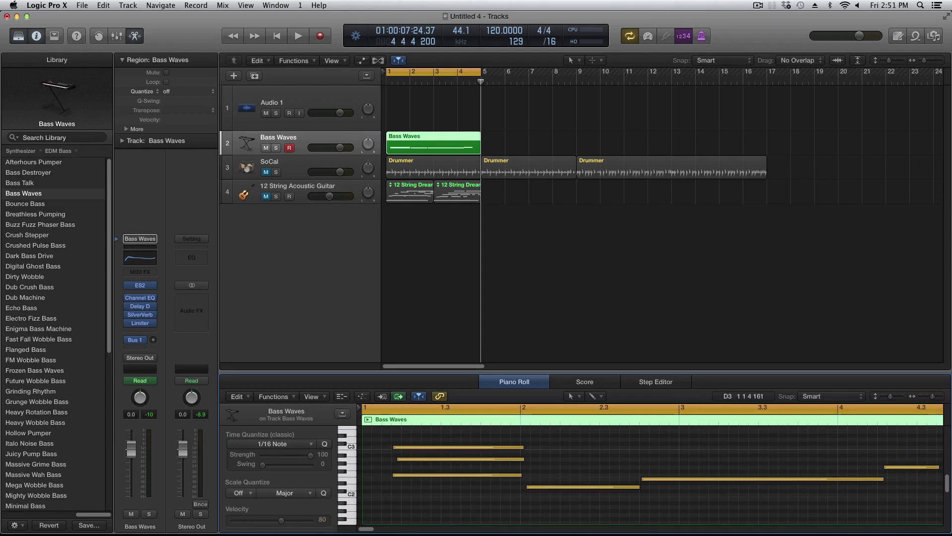
left_click(415, 474)
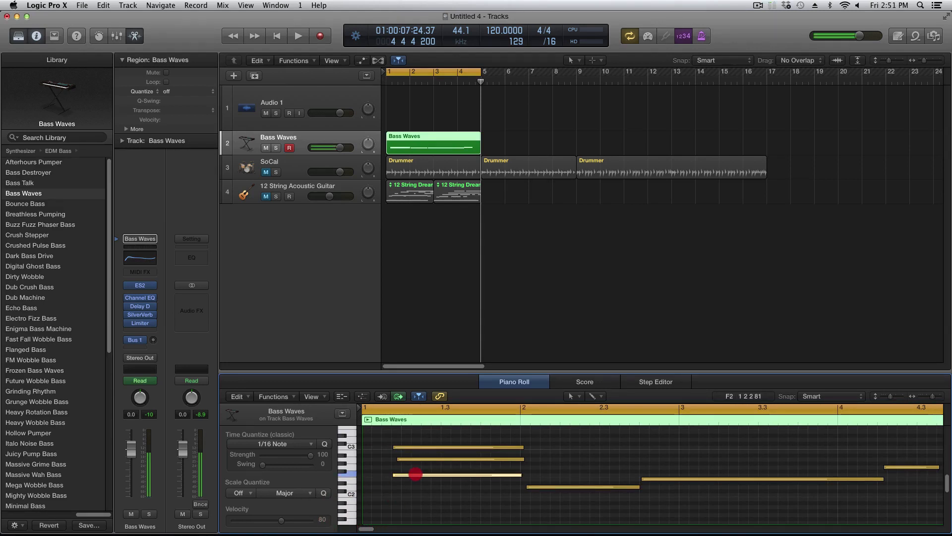
left_click(414, 447)
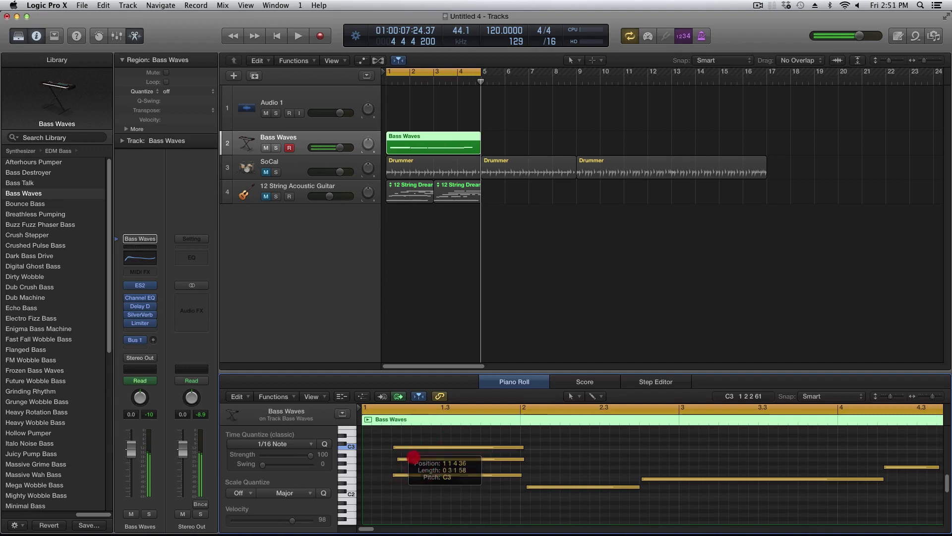
left_click(411, 459)
left_click_drag(410, 433, 418, 452)
key("BackSpace")
left_click(421, 471)
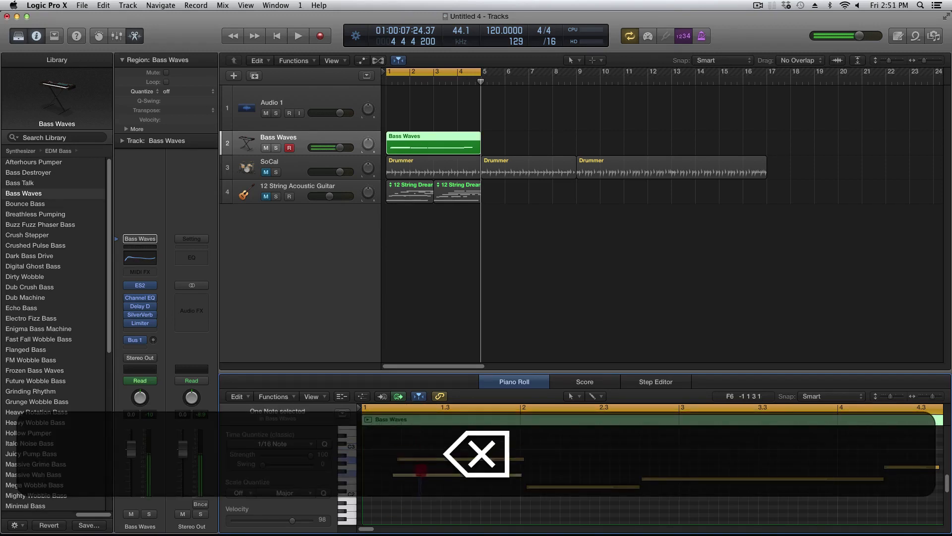
key("BackSpace")
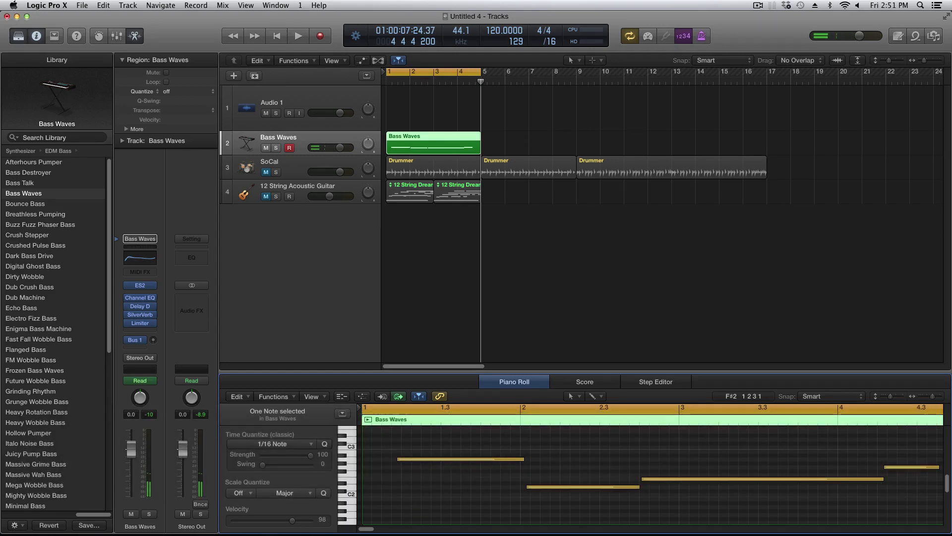
Extend the start of the A2 note back to bar 1 and quantize all the notes to 1/16 Note
key("alt+super+Left")
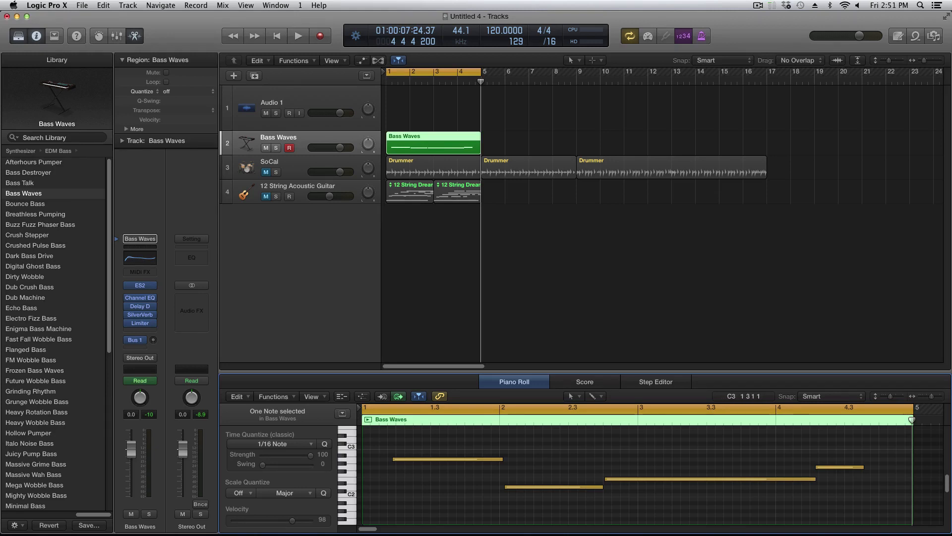
left_click(403, 444)
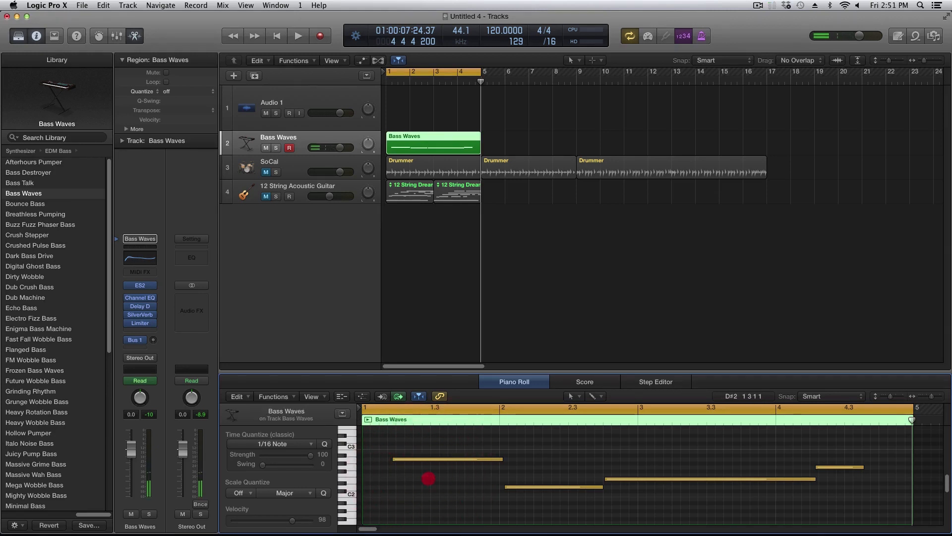
left_click(401, 459)
left_click_drag(394, 459, 362, 458)
left_click(489, 481)
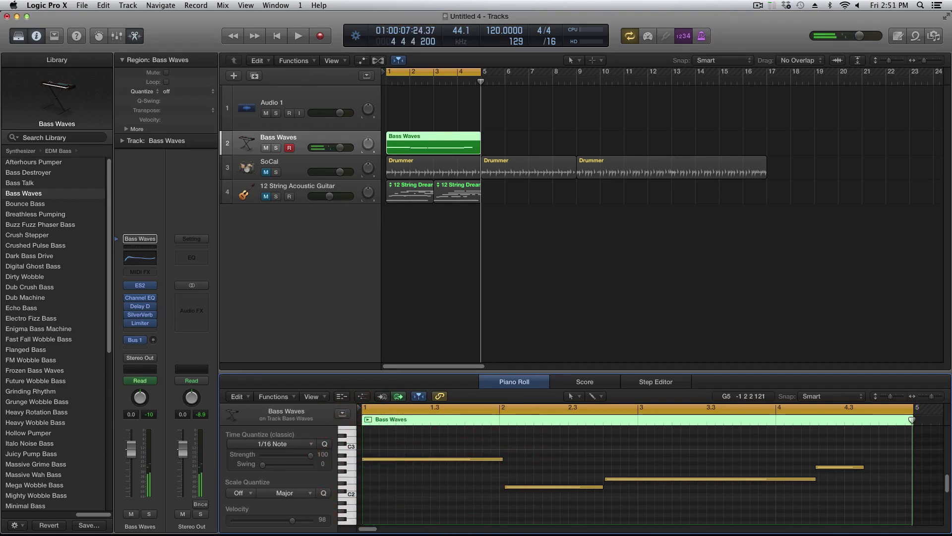
key("super+a")
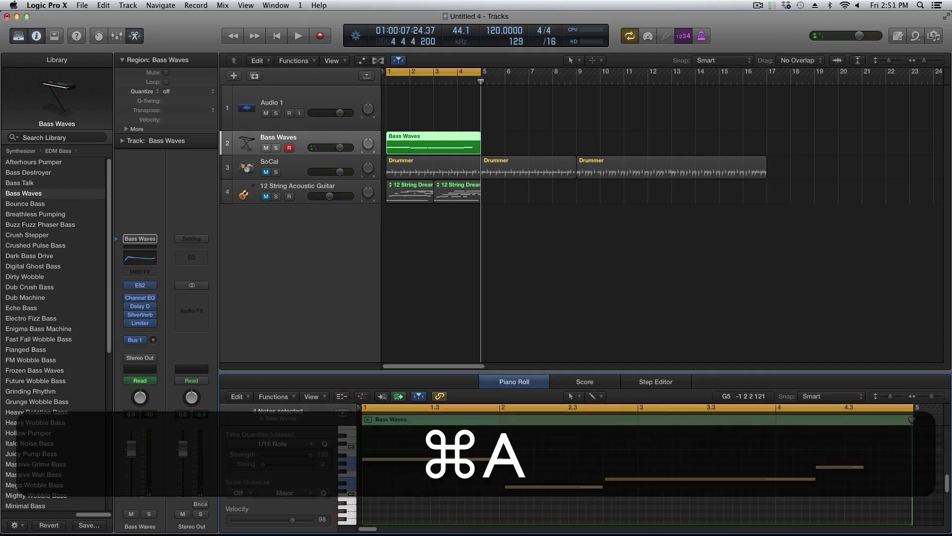
left_click(324, 442)
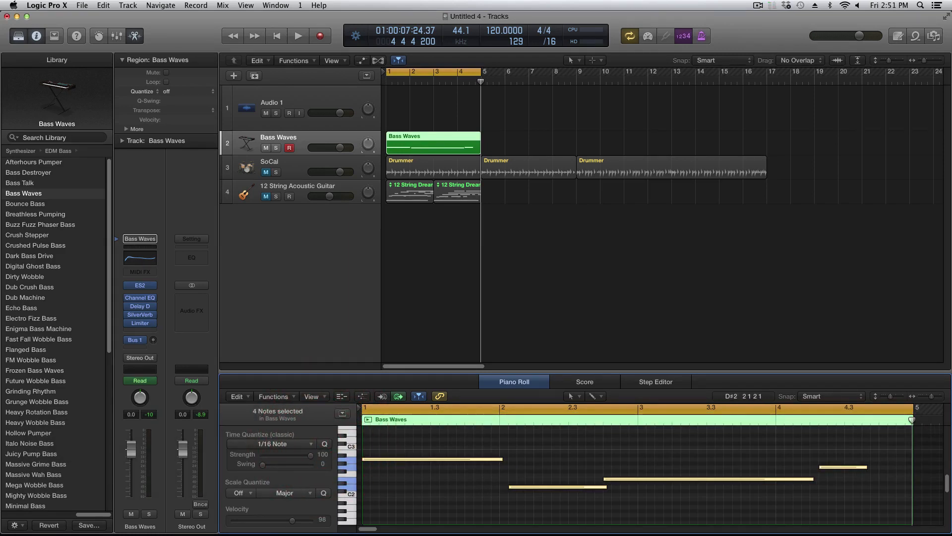
Move the D2 note to start at bar 2 and adjust note lengths so D2, E2 and G2 run gaplessly to bar 5
left_click(522, 472)
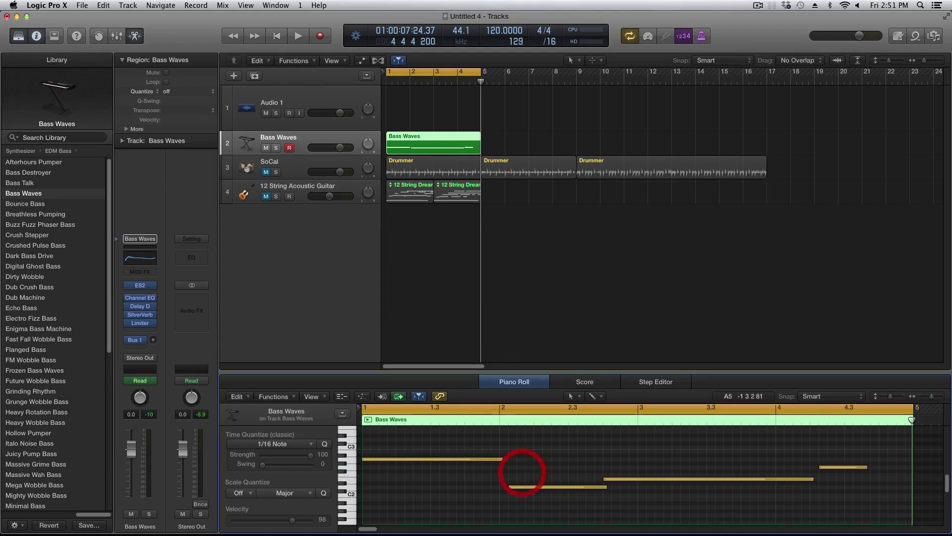
left_click_drag(513, 487, 505, 487)
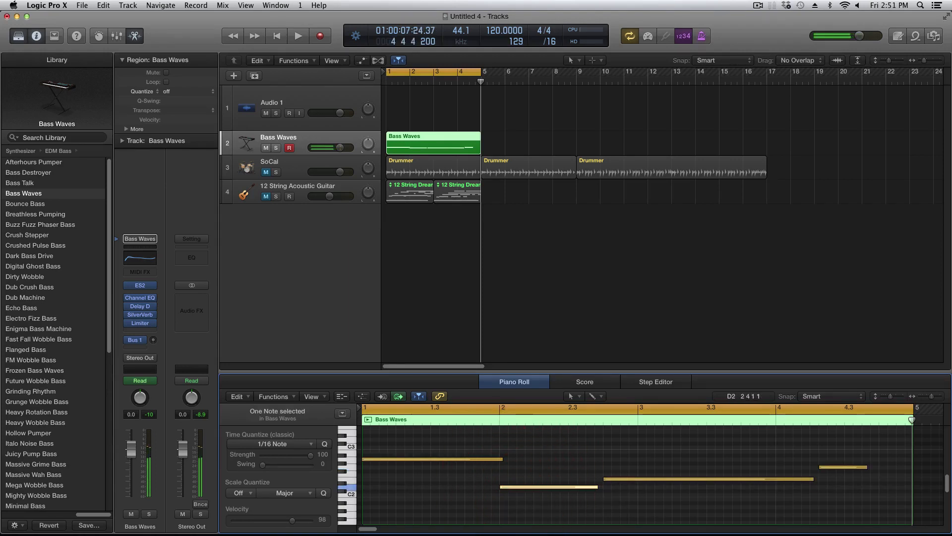
left_click_drag(598, 487, 602, 486)
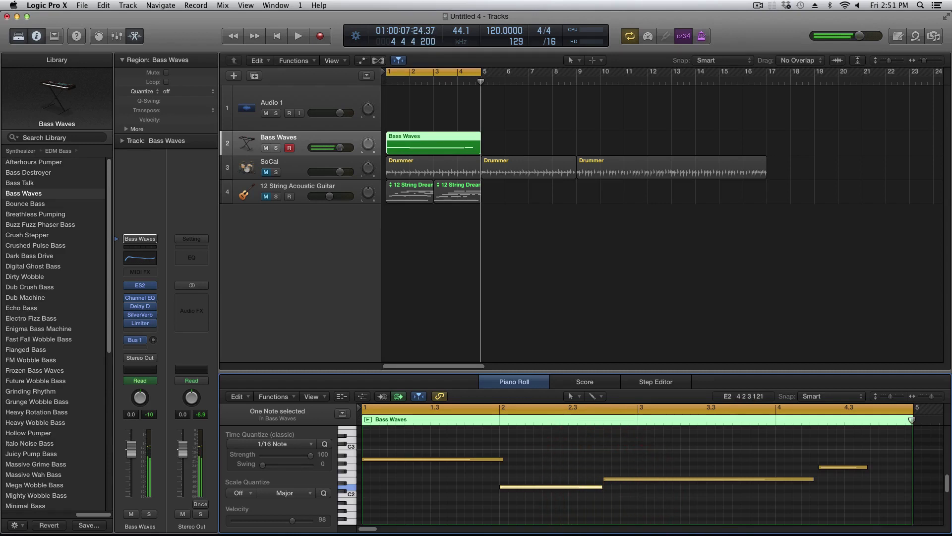
left_click_drag(813, 478, 910, 467)
Trim the A2 note to end at bar 2 and shift the D2/E2 boundary to bar 3 and the E2/G2 boundary to 4.3
key("space")
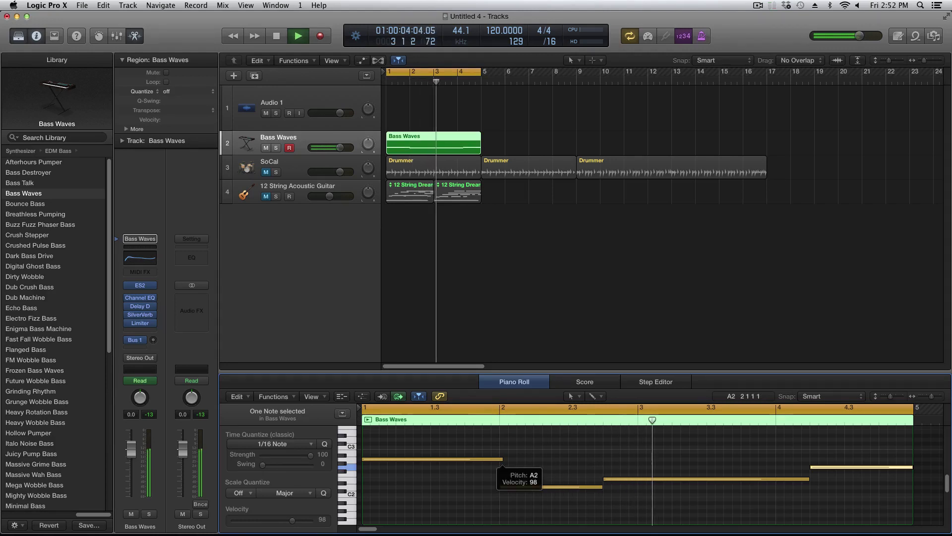
left_click_drag(502, 458, 498, 459)
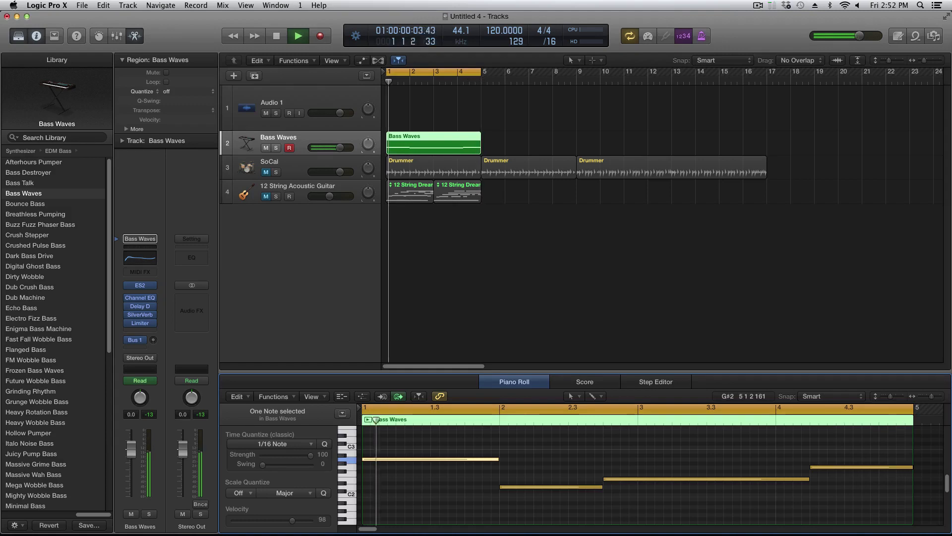
key("space")
left_click(811, 466)
left_click_drag(811, 466, 844, 478)
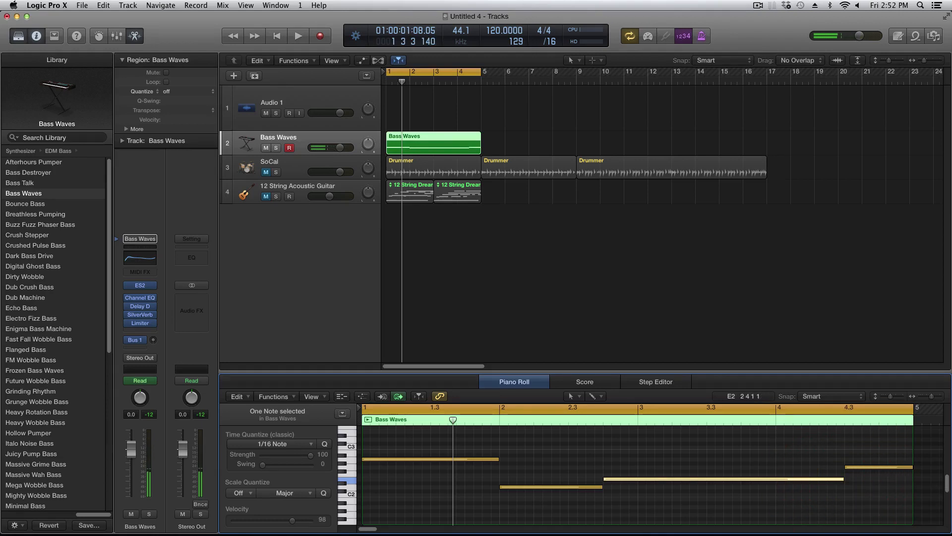
left_click_drag(605, 478, 637, 486)
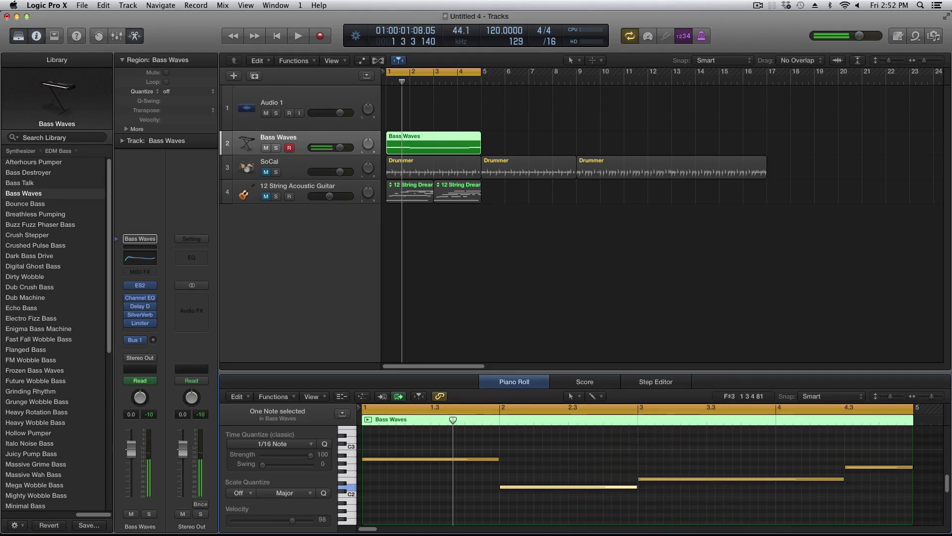
Play the edited bass line from the beginning, unmute the SoCal drum track, and return the stopped playhead to bar 1
key("Return")
key("space")
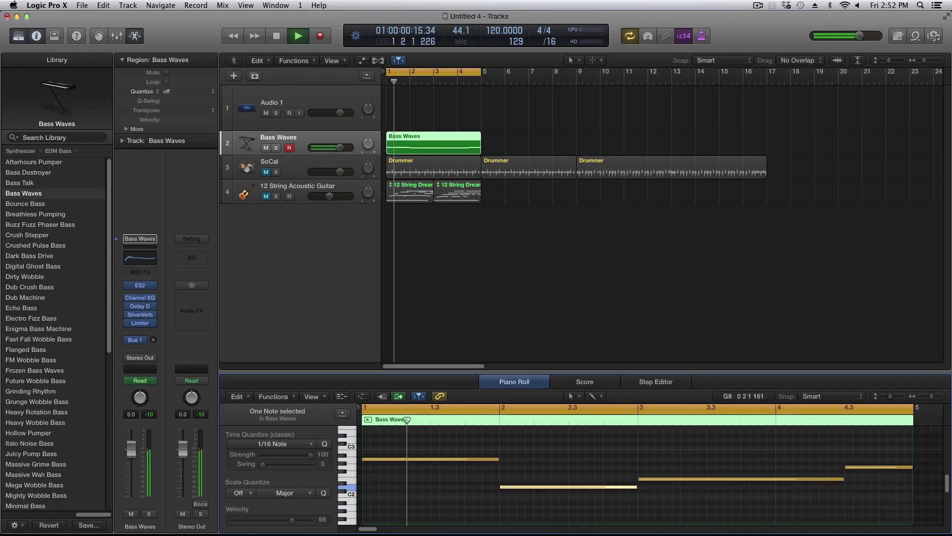
left_click(265, 172)
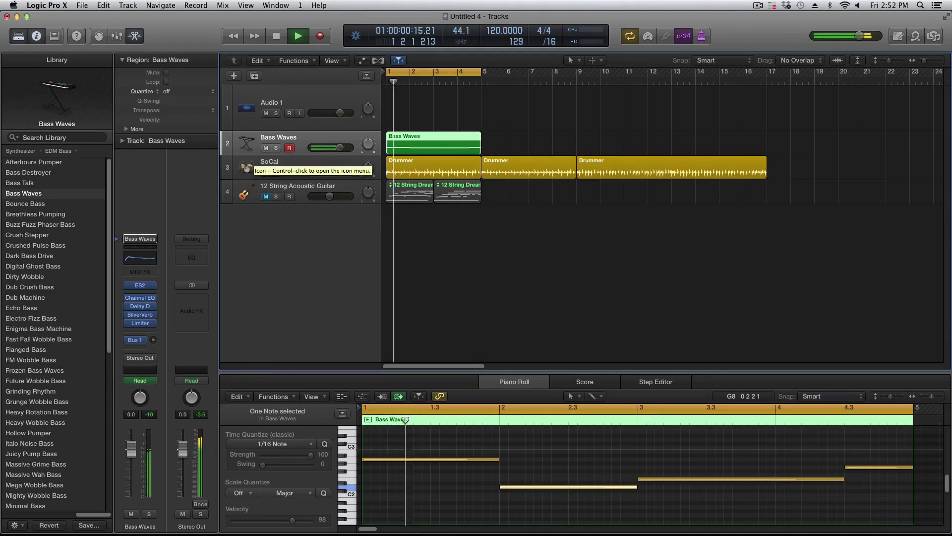
key("space")
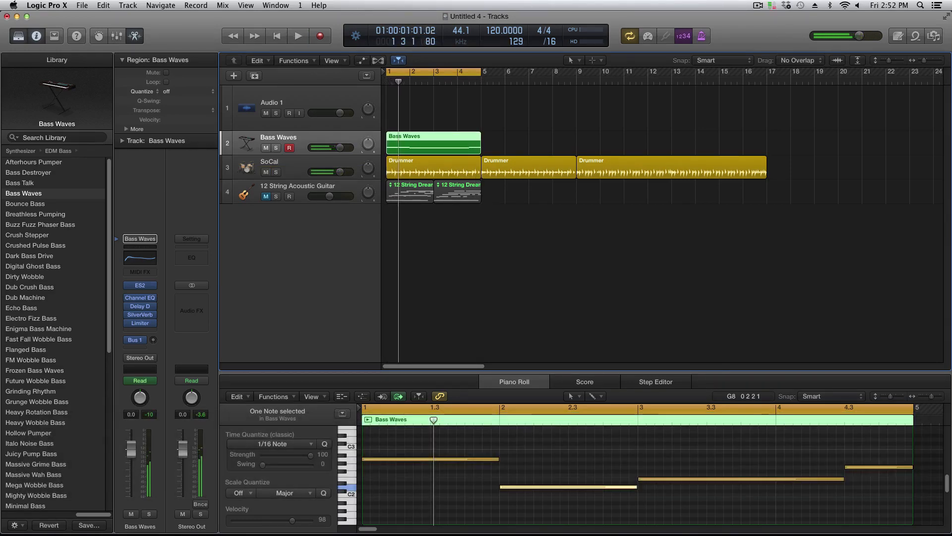
key("Return")
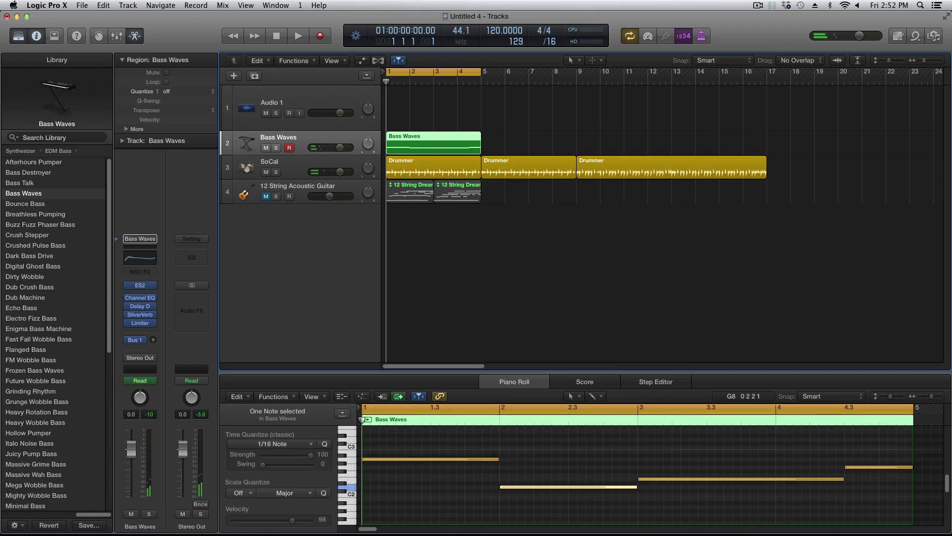
Show the toolbar above the tracks area and review its customization options without changing them
key("ctrl+alt+super+t")
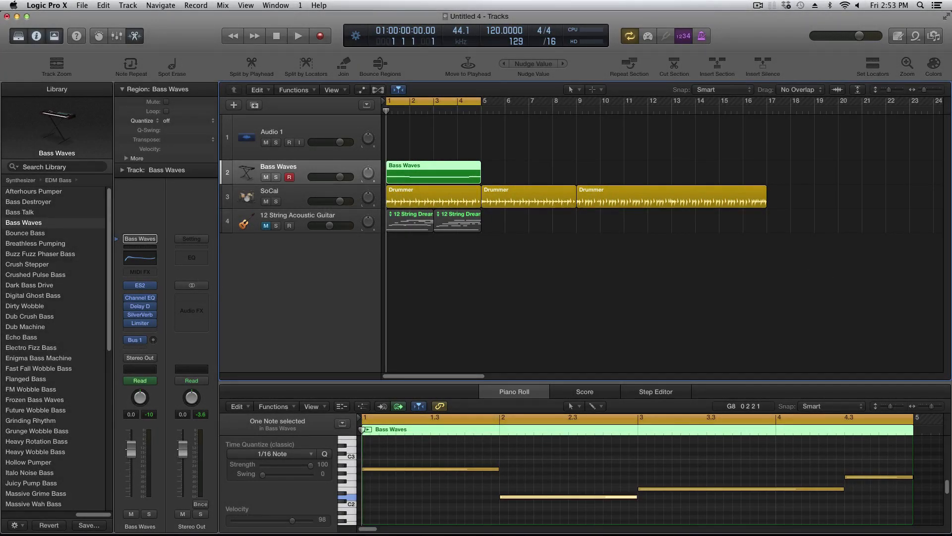
key("ctrl+alt+super+t")
key("ctrl+alt+super+t")
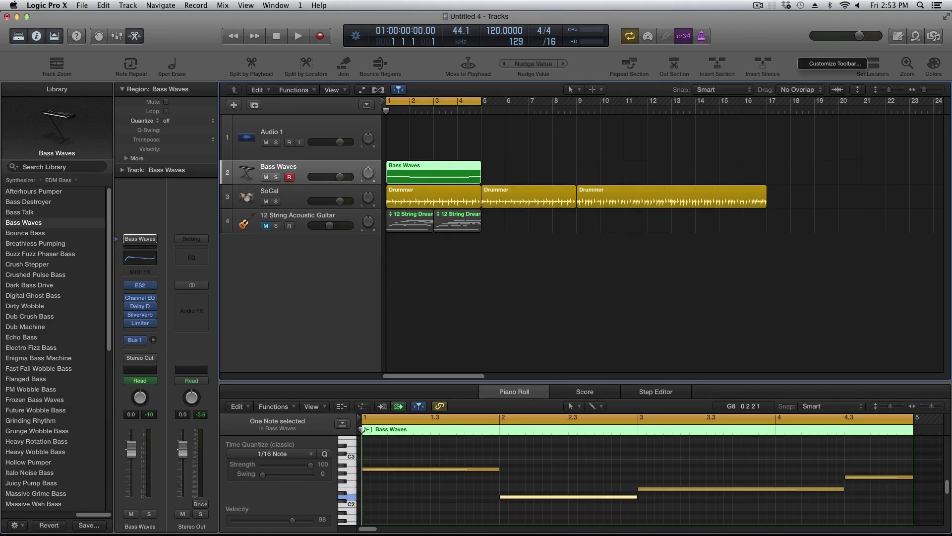
right_click(792, 55)
left_click(825, 64)
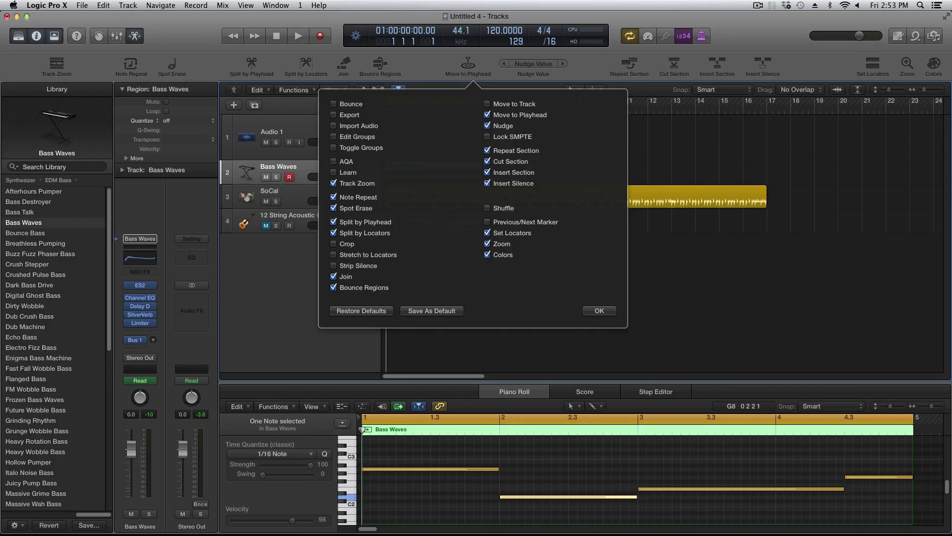
left_click(599, 311)
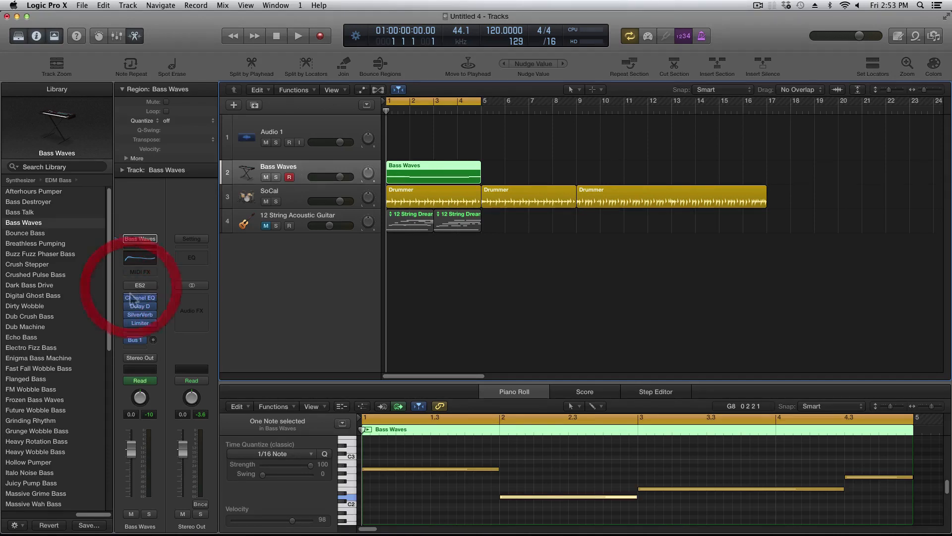
Bypass the ES2 instrument and all audio effects on the Bass Waves channel strip, and turn them back on
left_click(128, 322)
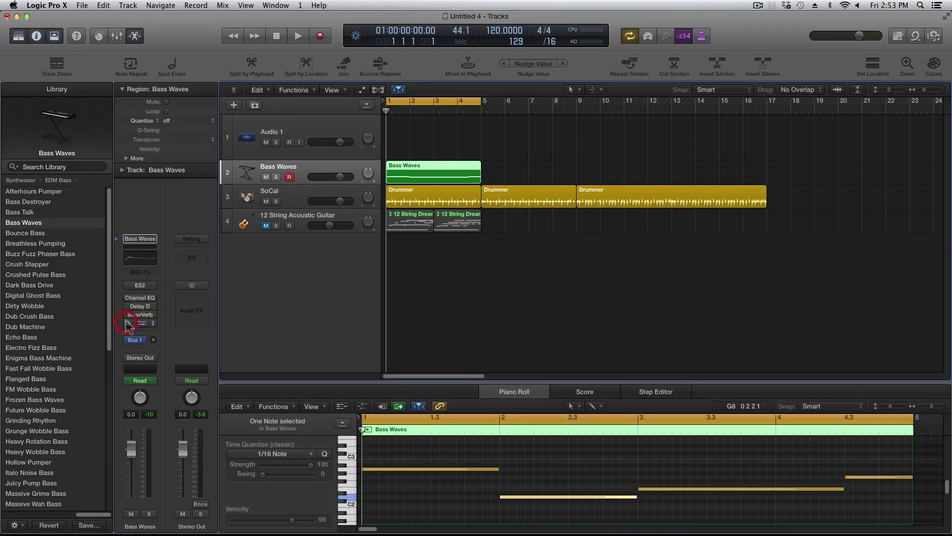
left_click(128, 318)
left_click(128, 318)
left_click(128, 309)
left_click(128, 298)
left_click(128, 287)
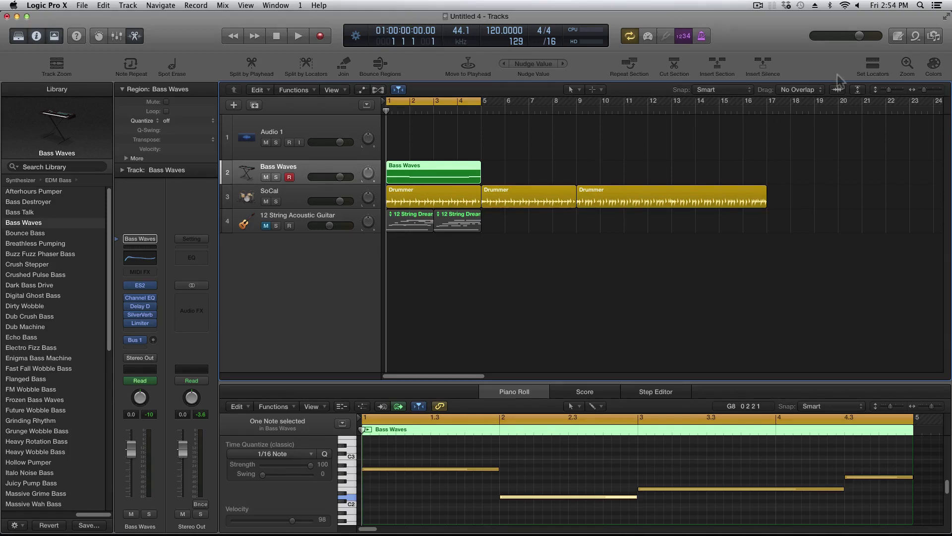
Recolour the Bass Waves region magenta, close and reopen the color palette, and change the region to yellow-green
left_click(934, 64)
left_click(933, 64)
left_click(933, 66)
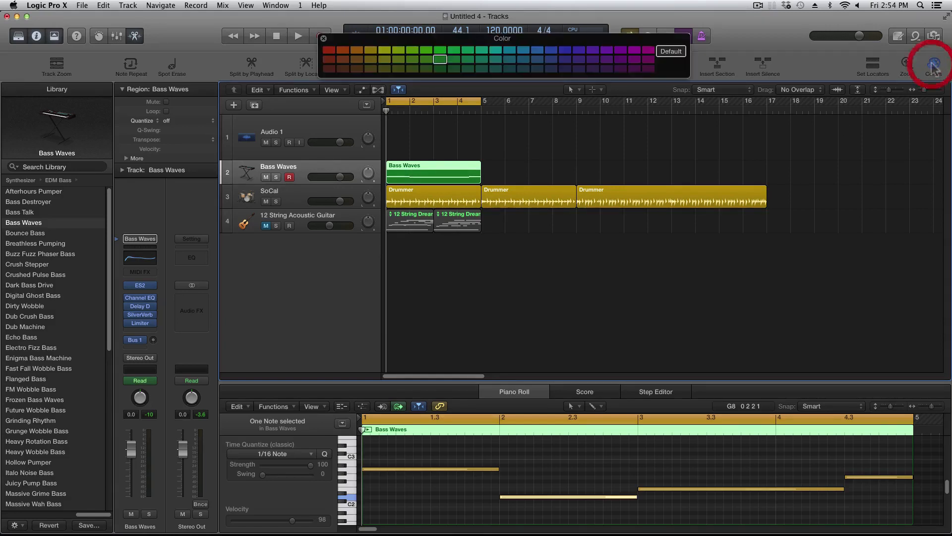
left_click(648, 50)
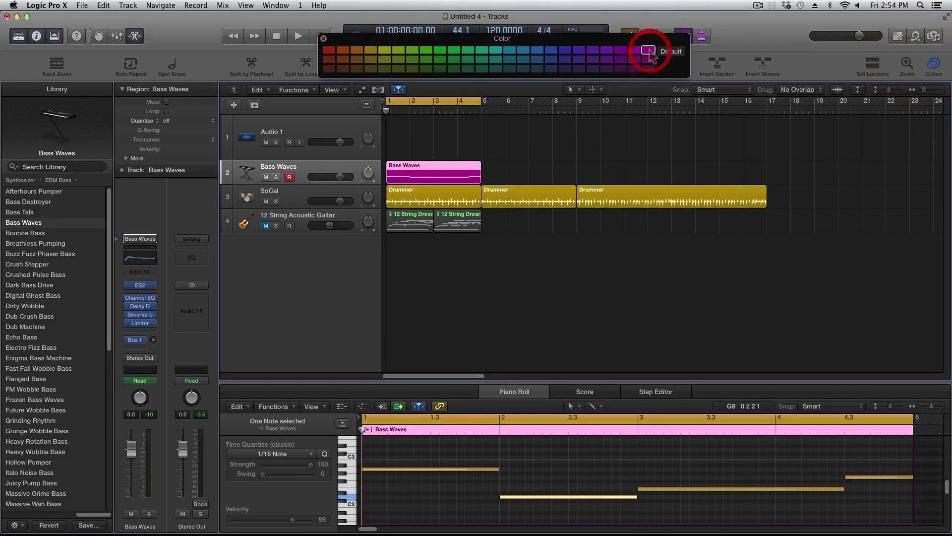
left_click(323, 39)
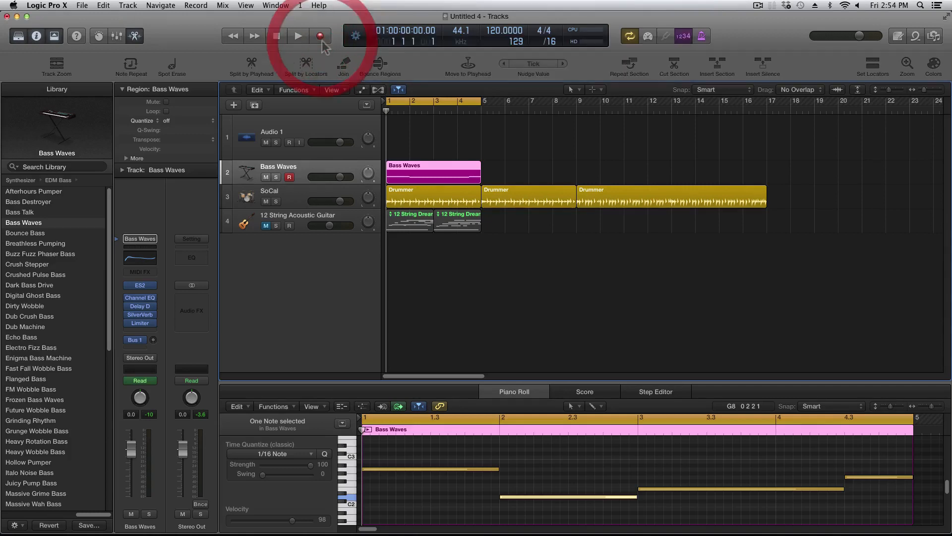
key("alt+c")
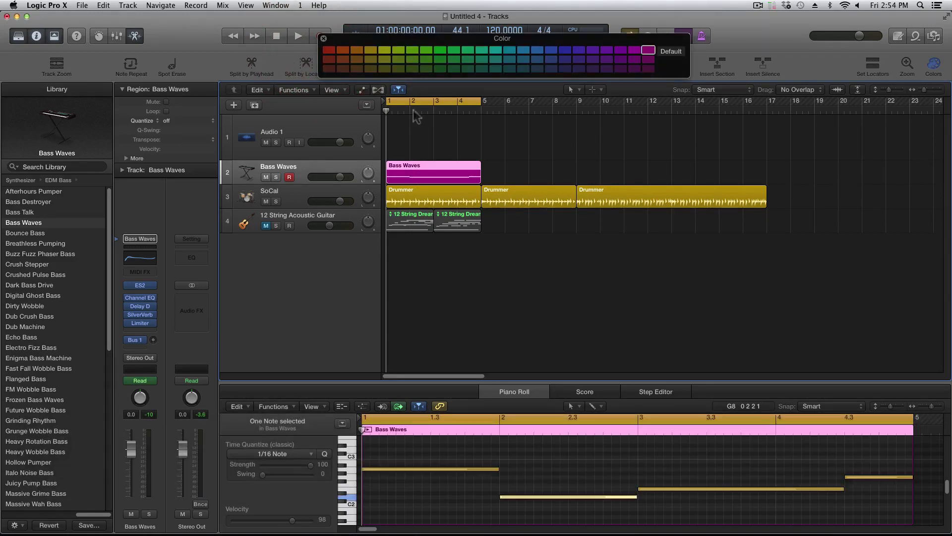
left_click(385, 50)
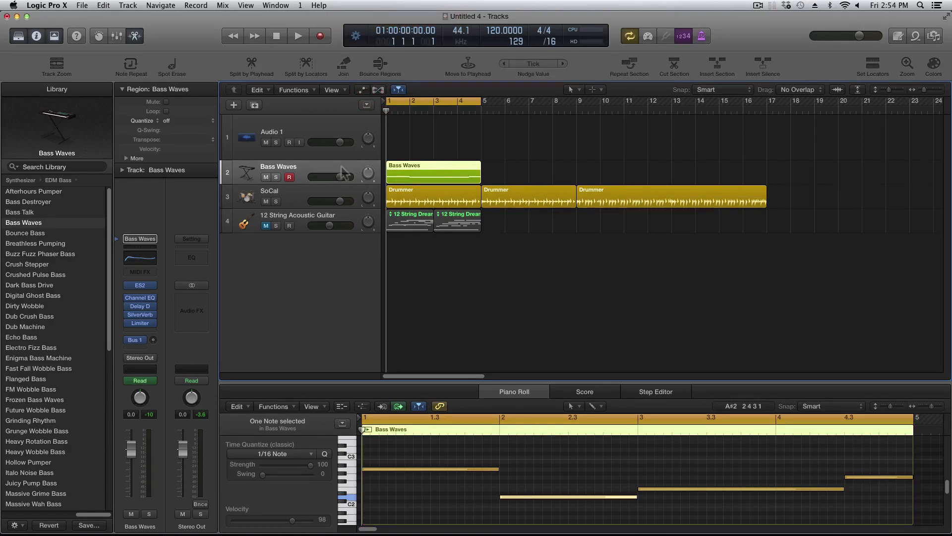
Show the mixer below the tracks and assign a yellow-green colour to the Bass Waves channel strip
key("x")
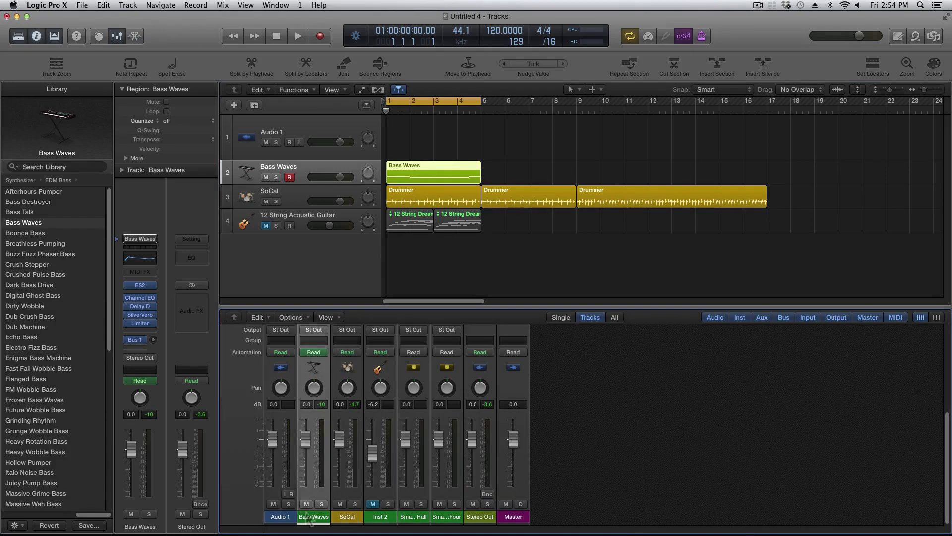
left_click(308, 521)
right_click(308, 520)
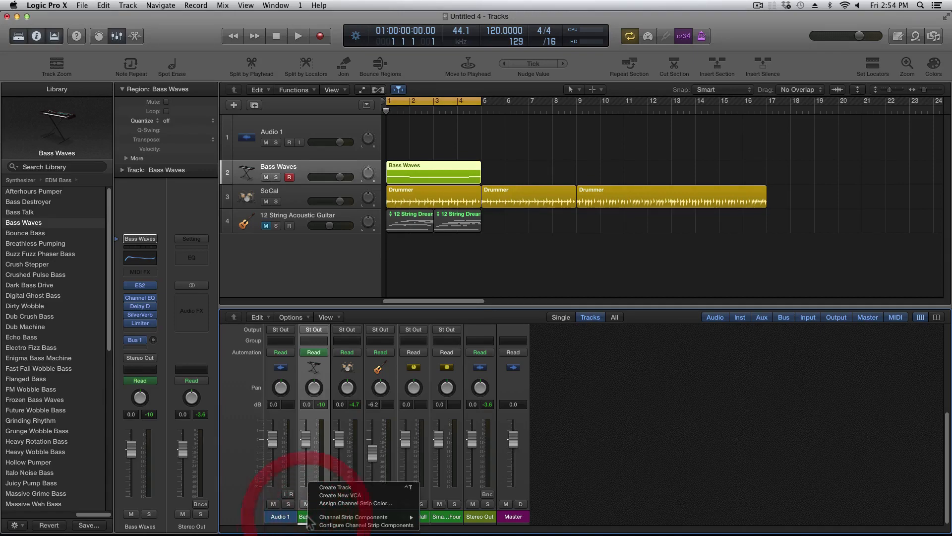
mouse_move(327, 523)
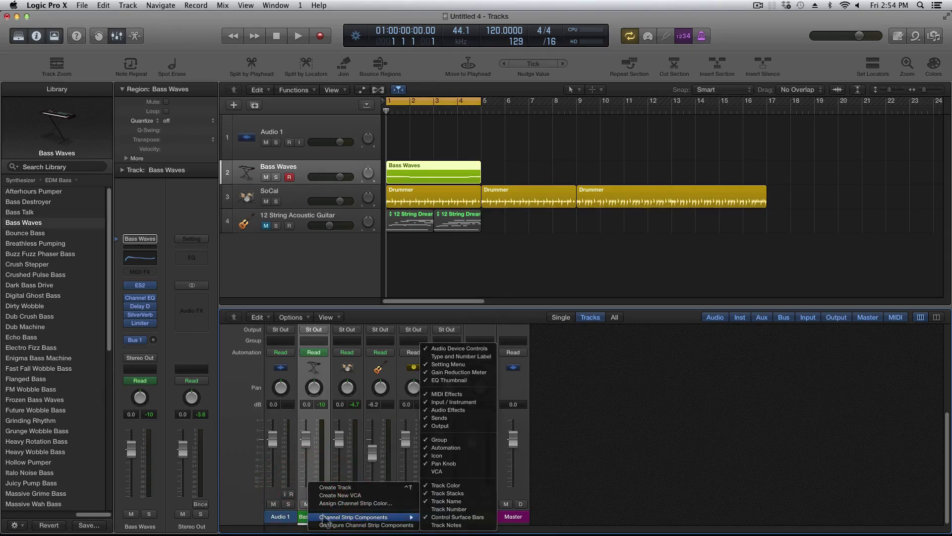
left_click(325, 503)
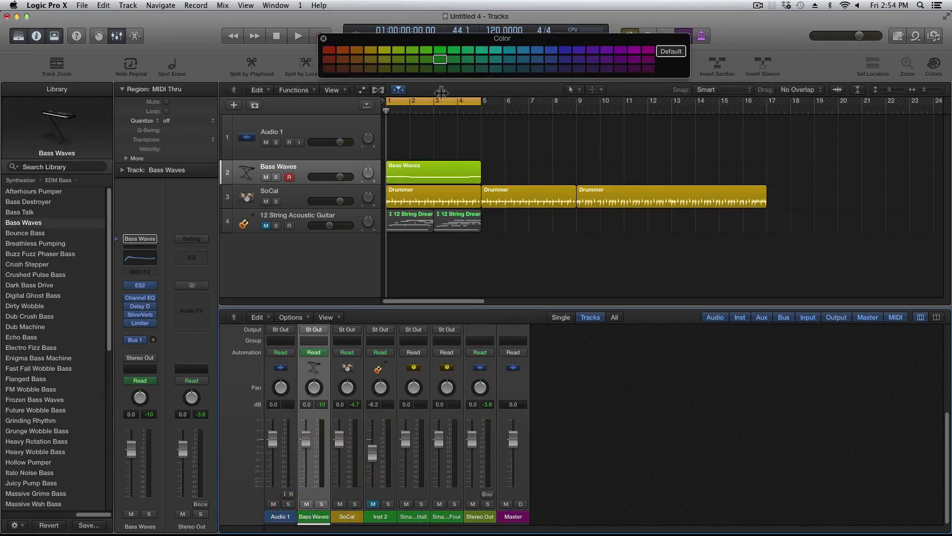
left_click(400, 50)
left_click(480, 134)
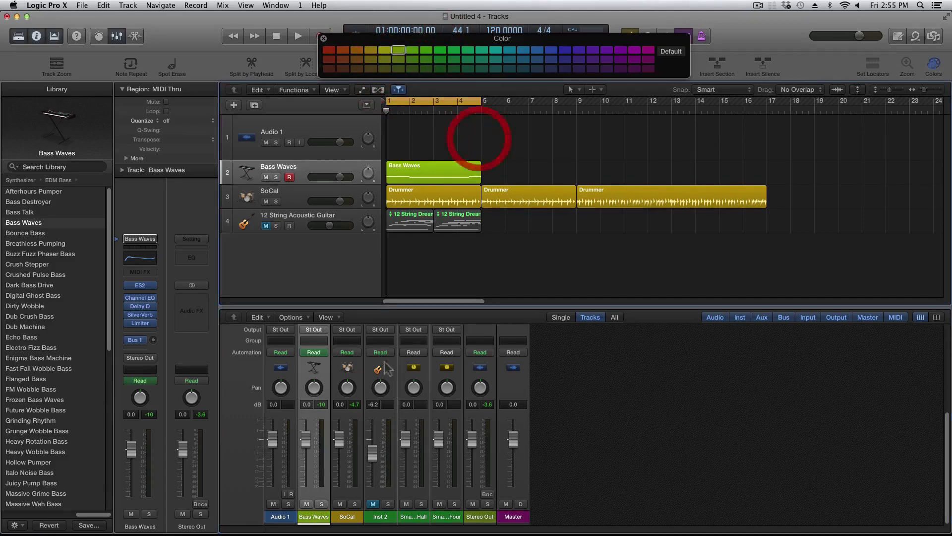
Select the Audio 1 channel strip without recolouring it and close the color palette
left_click(279, 516)
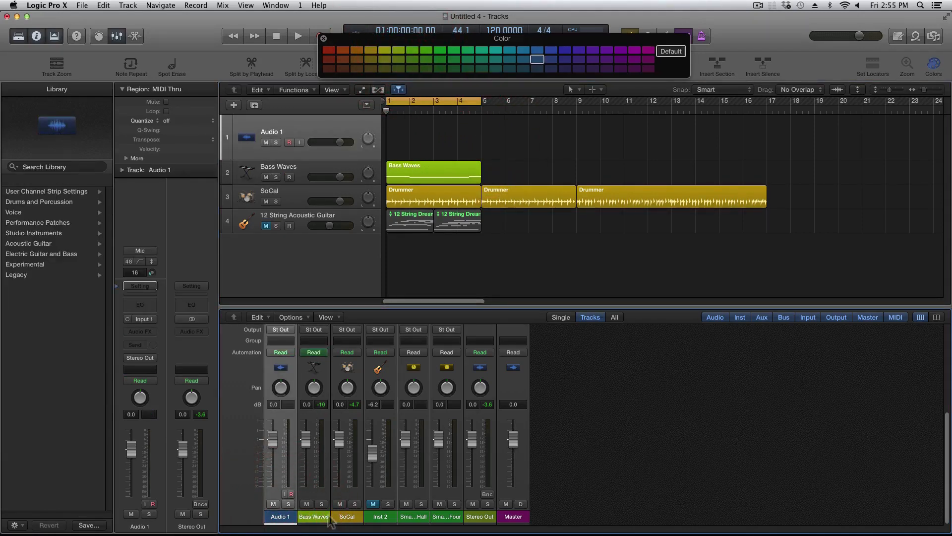
key("ctrl+c")
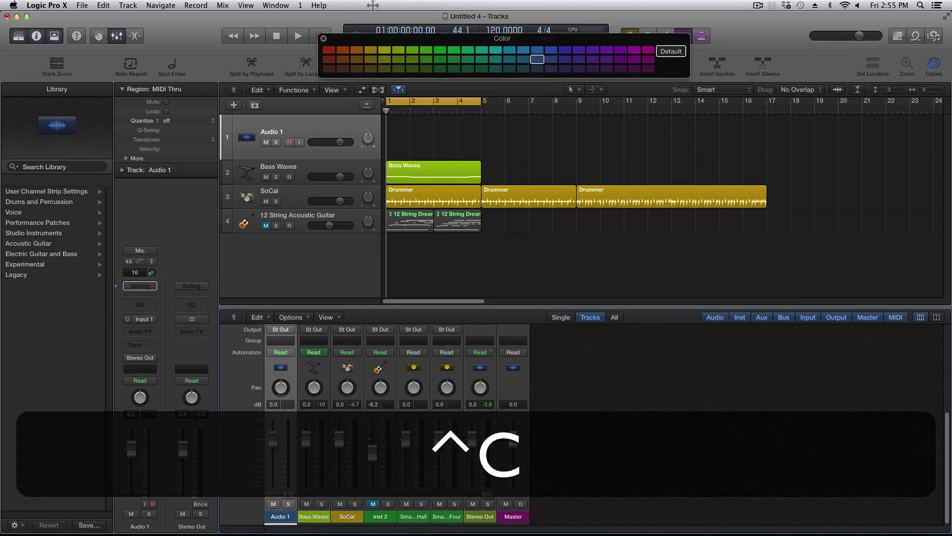
left_click(326, 35)
key("ctrl+c")
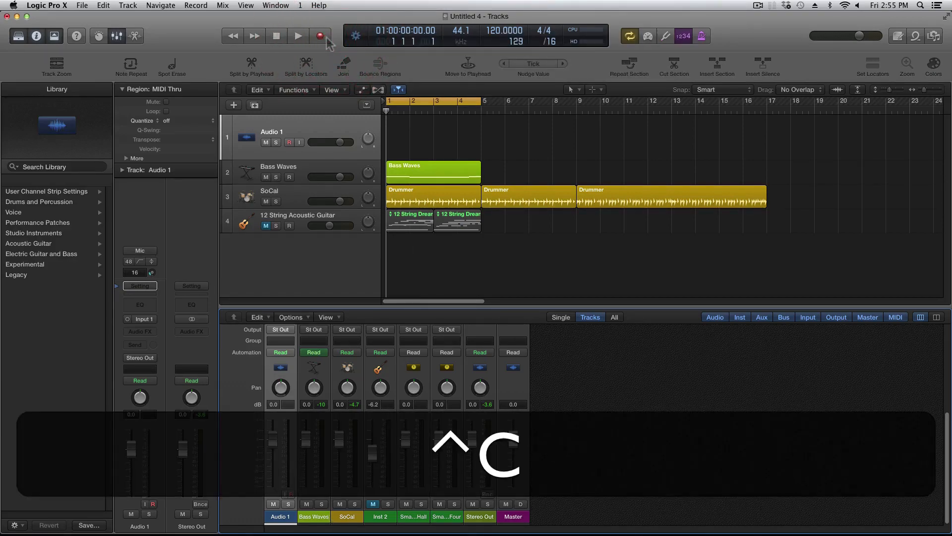
Assign red as the Bass Waves channel strip colour in the mixer, and close the color palette
left_click(309, 516)
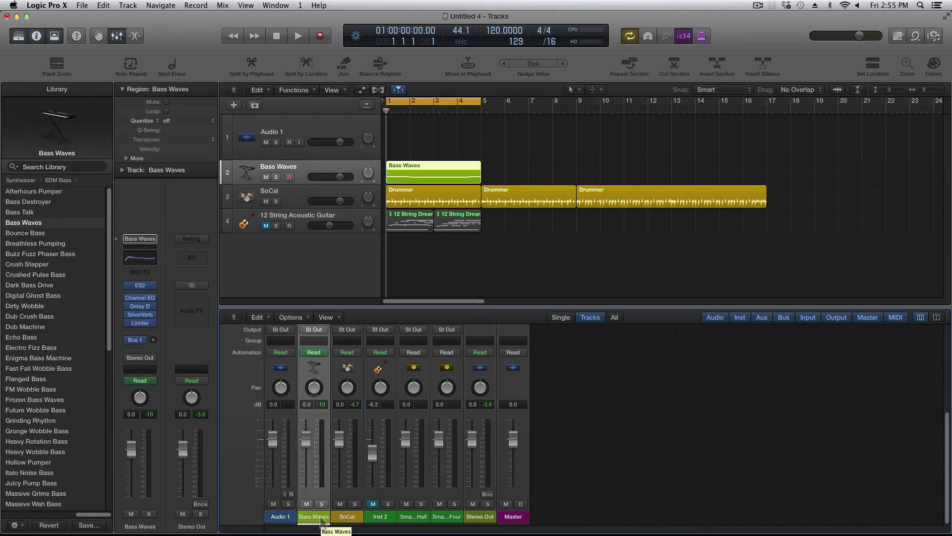
right_click(318, 517)
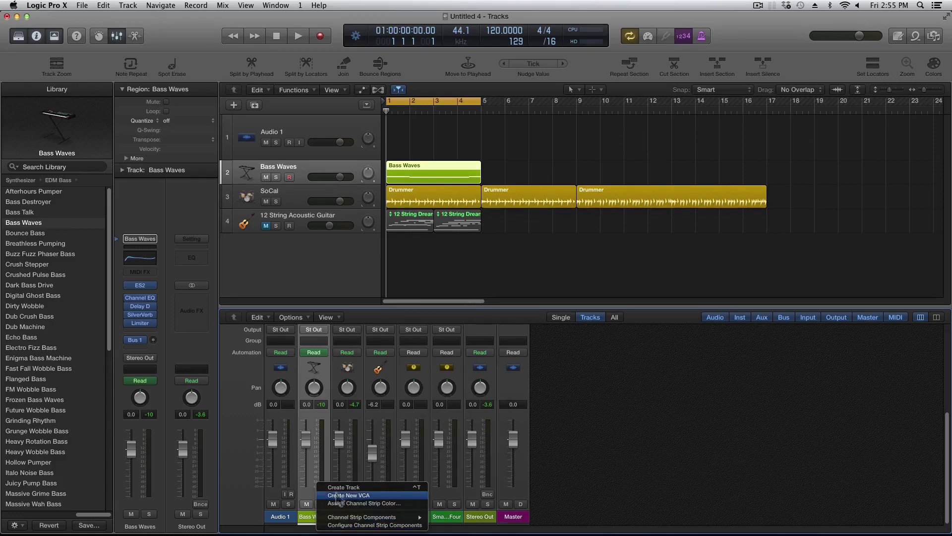
left_click(366, 502)
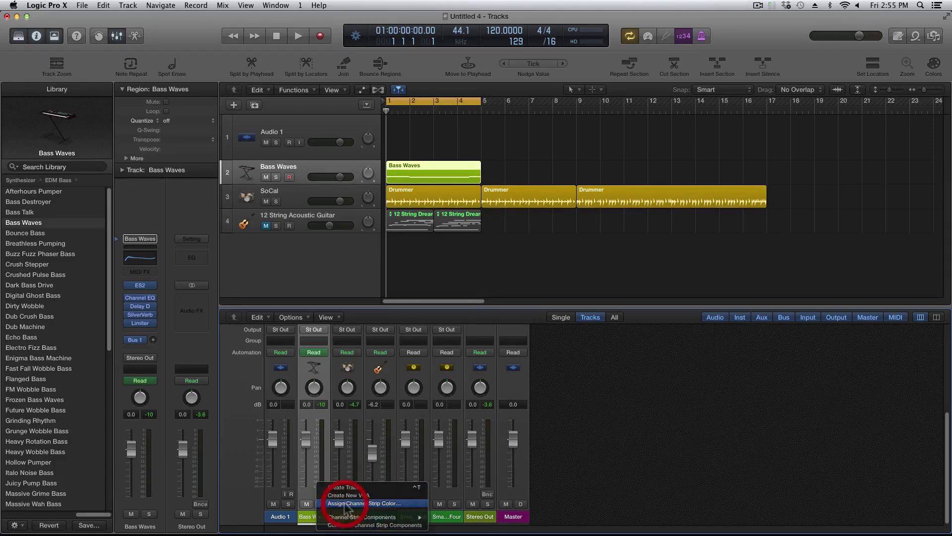
left_click_drag(403, 38, 588, 256)
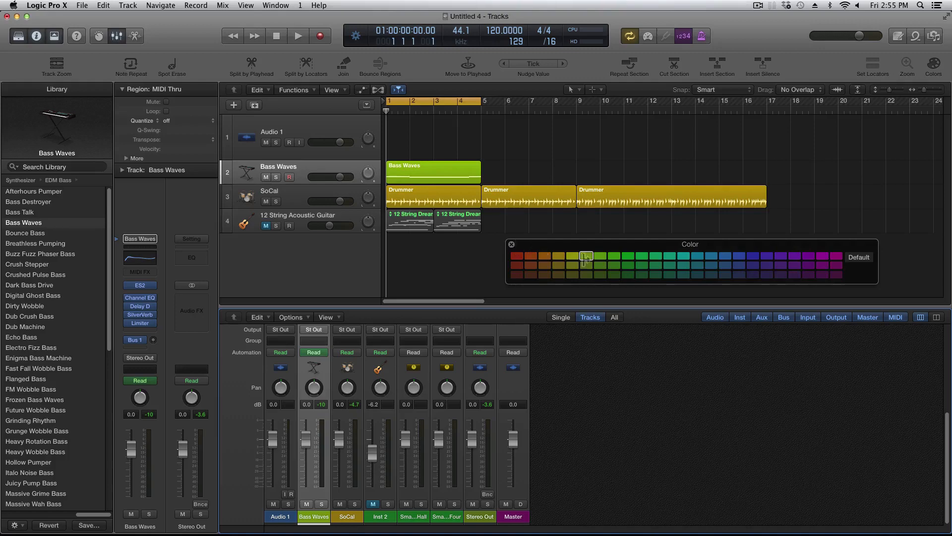
left_click(517, 256)
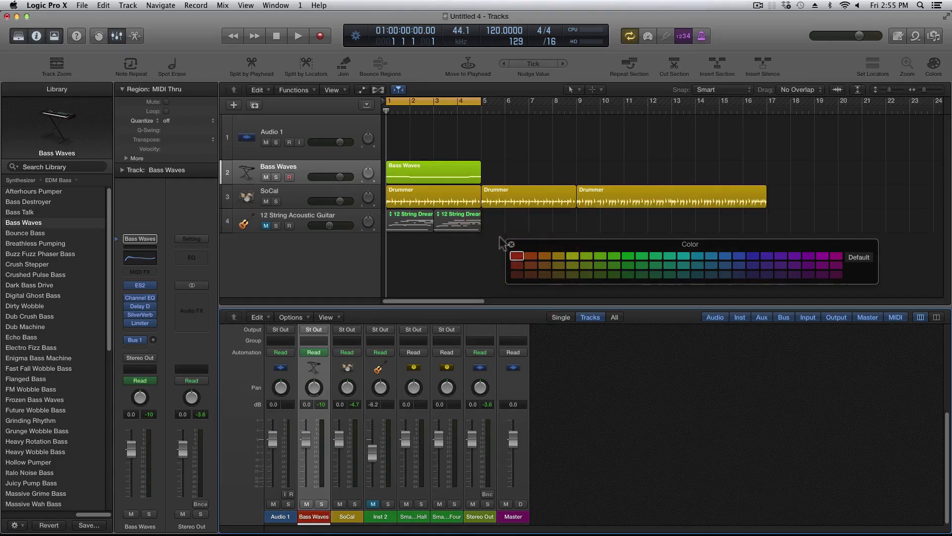
left_click(511, 244)
Colour the Bass Waves region by its track colour and deselect the region
right_click(456, 177)
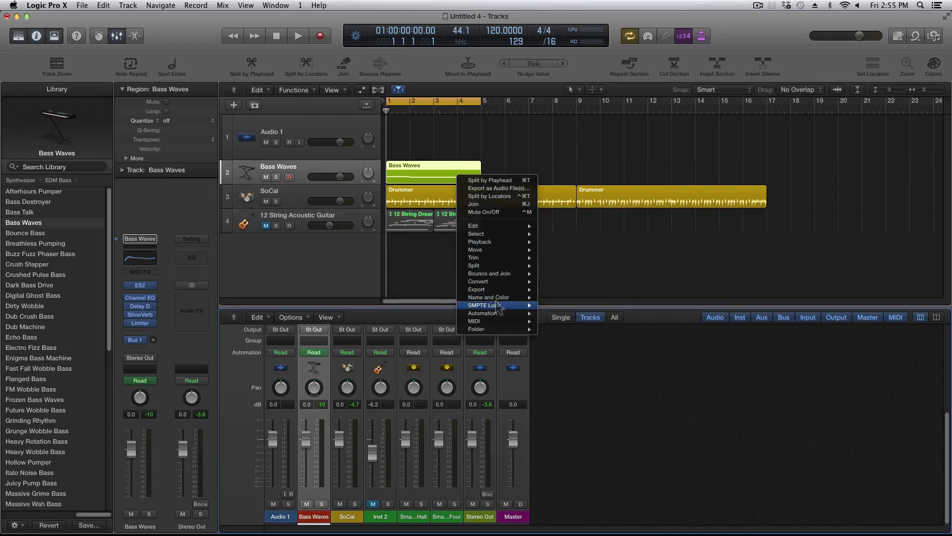
mouse_move(496, 298)
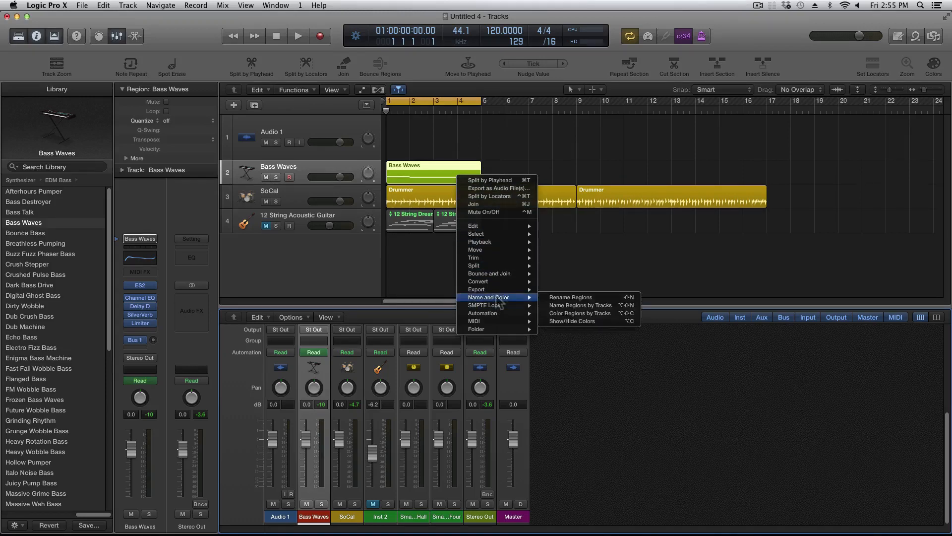
left_click(593, 313)
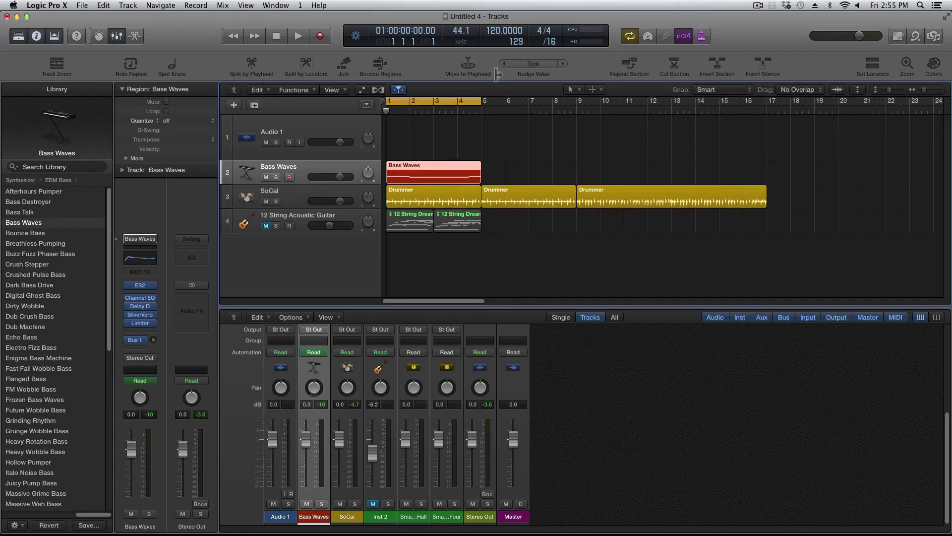
left_click(451, 142)
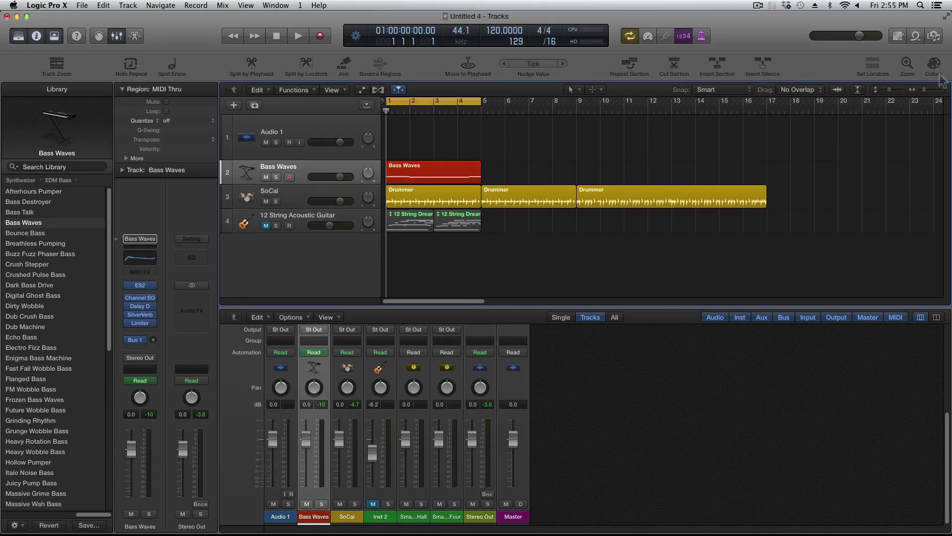
Hide the toolbar, and briefly show the Smart Controls and the mixer before closing the lower pane
left_click(56, 37)
left_click(98, 36)
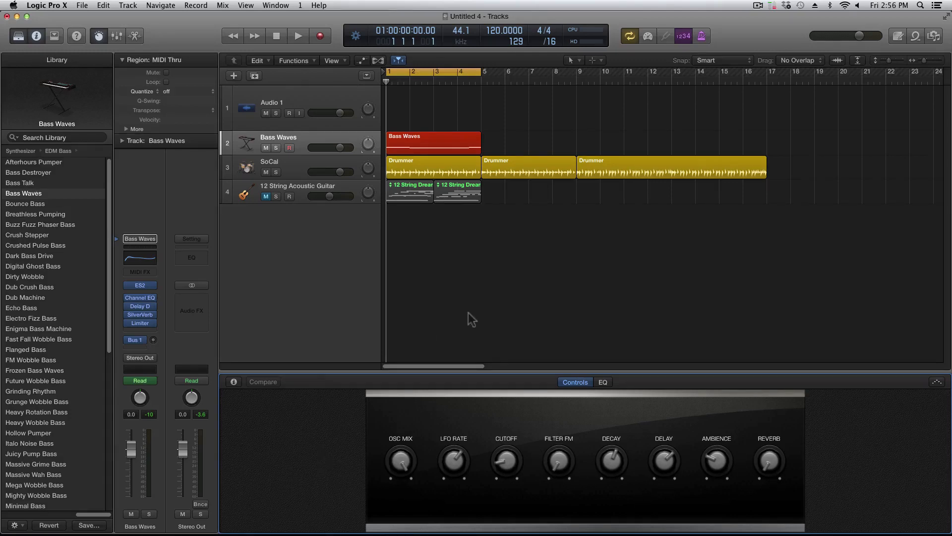
left_click(116, 36)
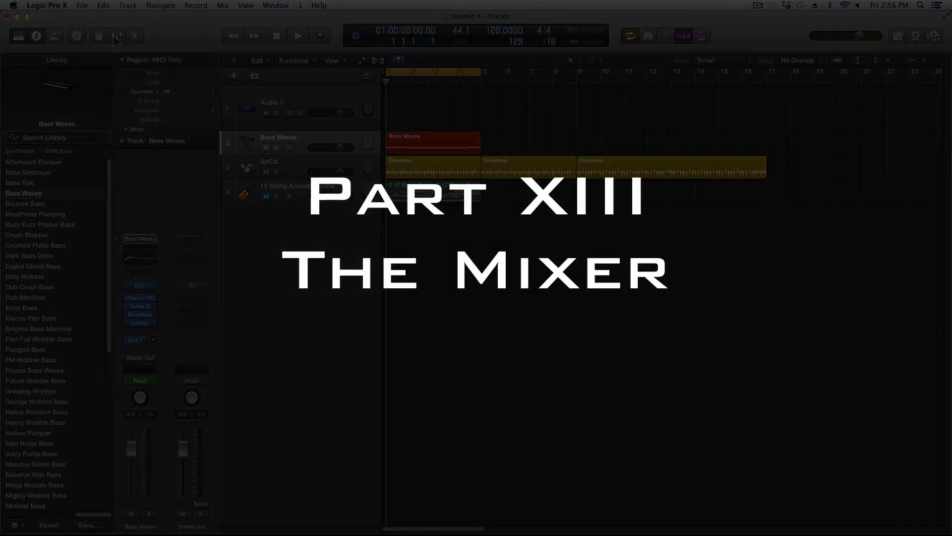
key("x")
Open the mixer in a separate window, enlarge it to show the full channel strips, and move it beside the track headers
left_click(276, 6)
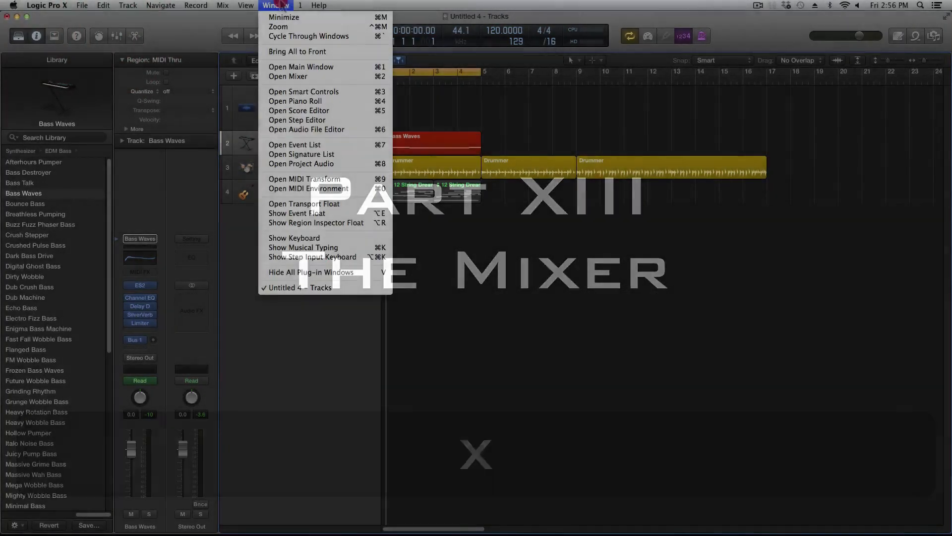
left_click(298, 77)
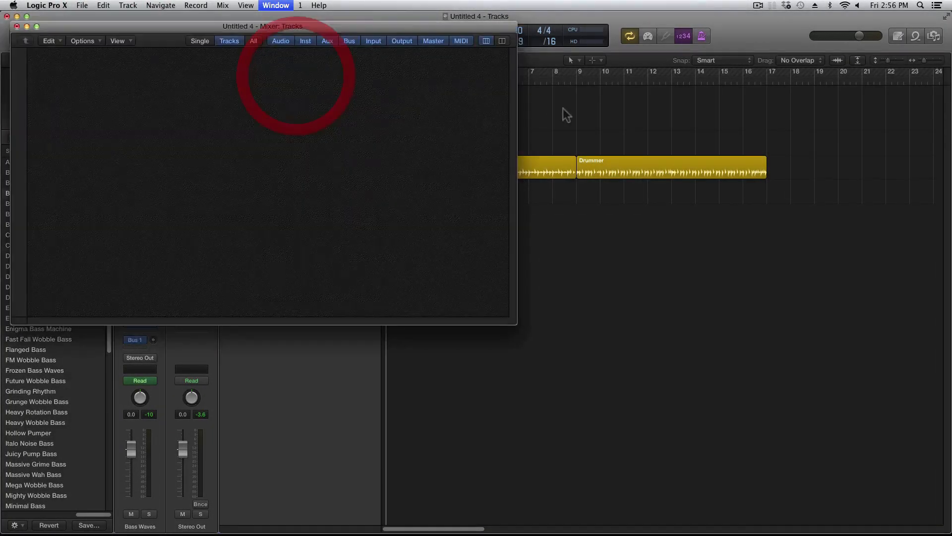
left_click_drag(518, 325, 762, 435)
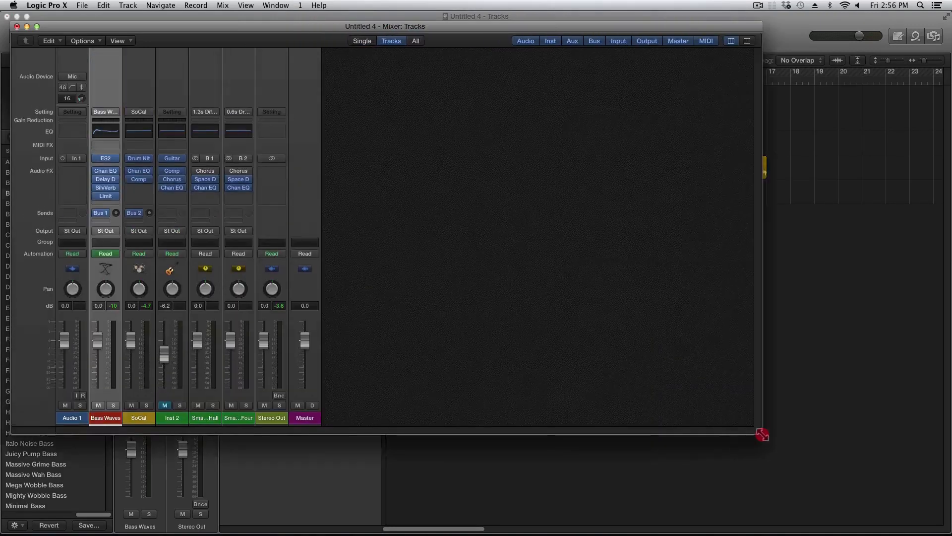
left_click_drag(321, 28, 604, 79)
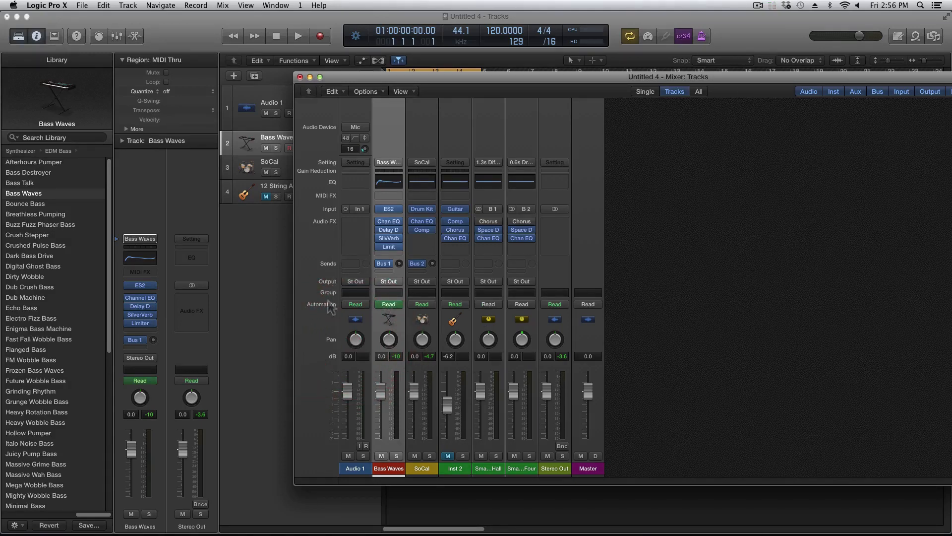
View the automation modes of the Bass Waves channel strip without changing them, and add a send to Bus 3
left_click(394, 305)
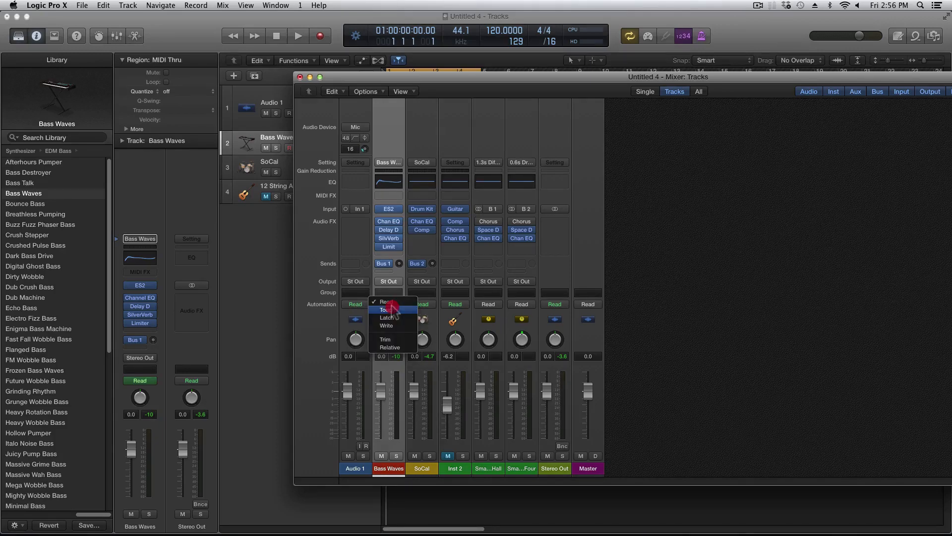
left_click(343, 316)
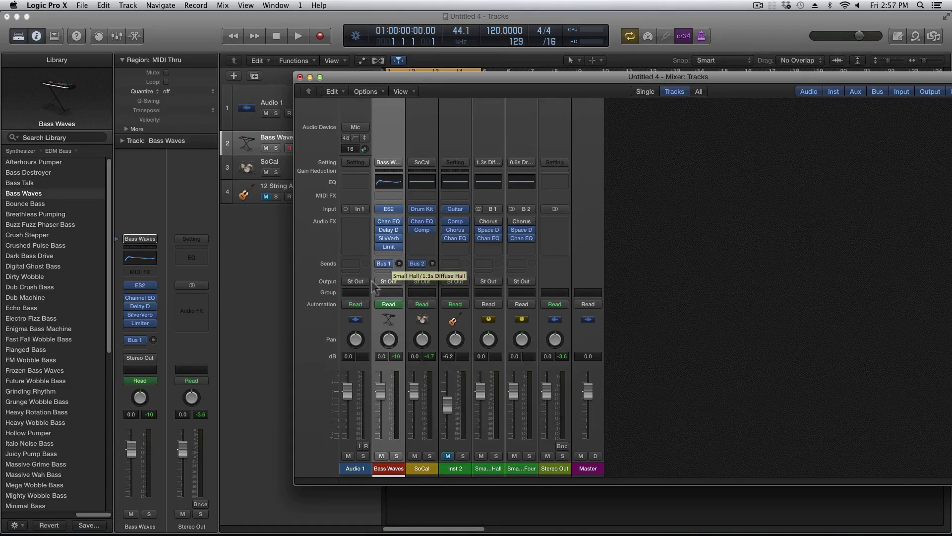
left_click(388, 264)
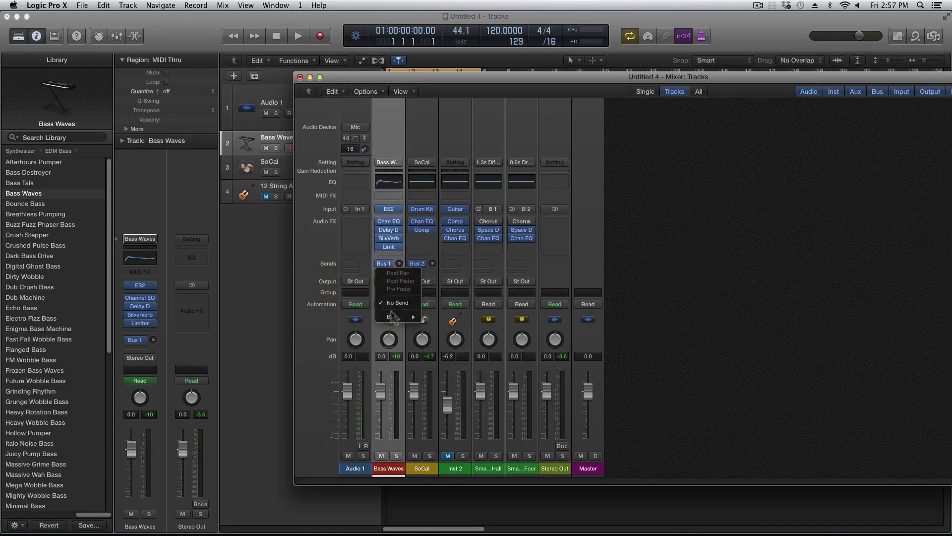
mouse_move(394, 319)
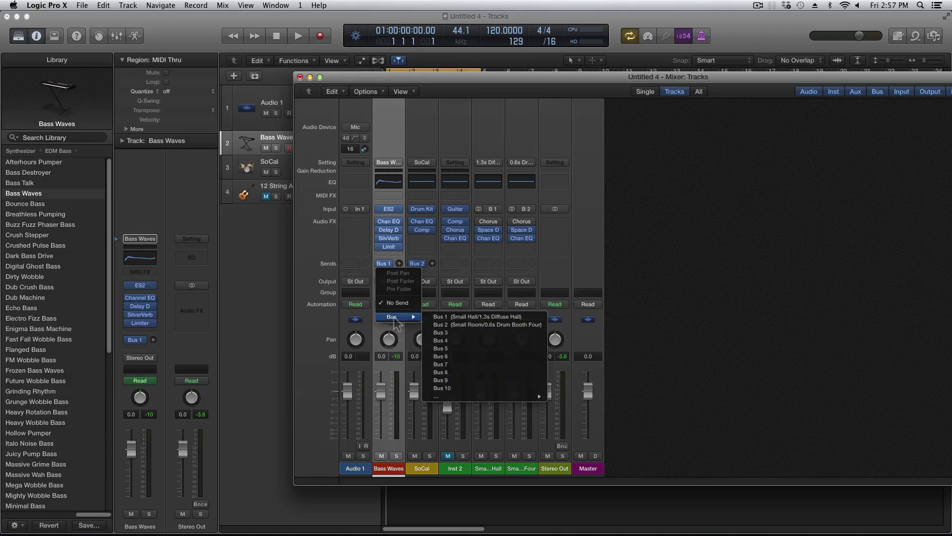
left_click(440, 332)
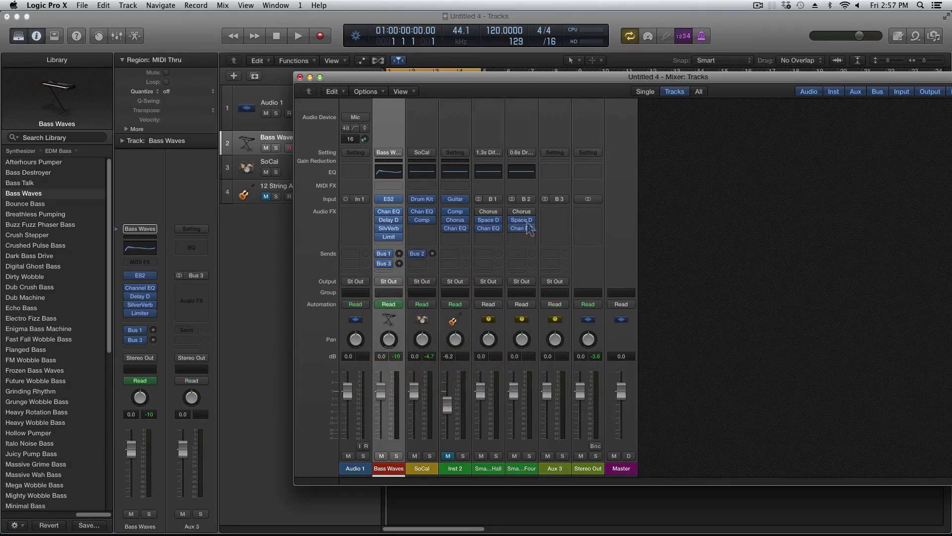
Insert the Space Designer reverb on the Aux 3 channel strip and move its plug-in window clear of the other channel strips
left_click(553, 212)
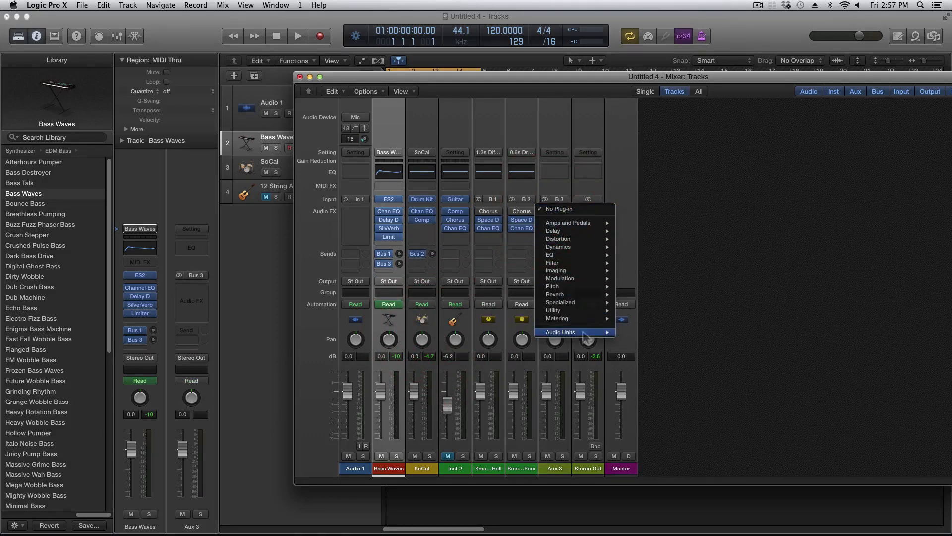
mouse_move(580, 295)
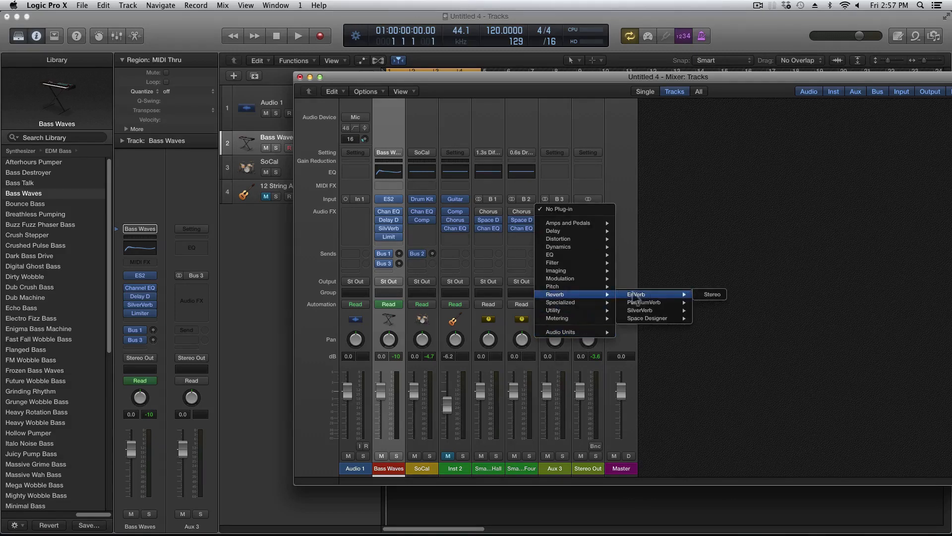
mouse_move(643, 305)
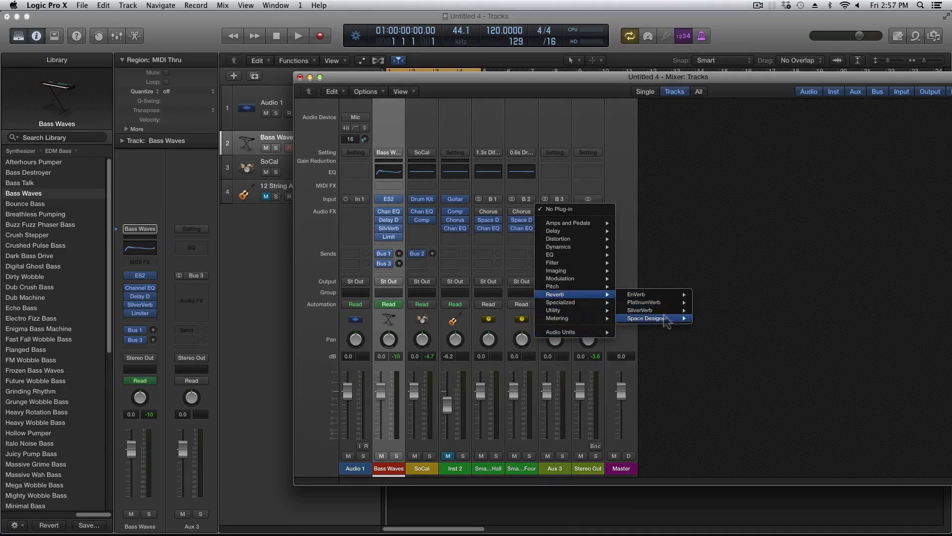
left_click(709, 317)
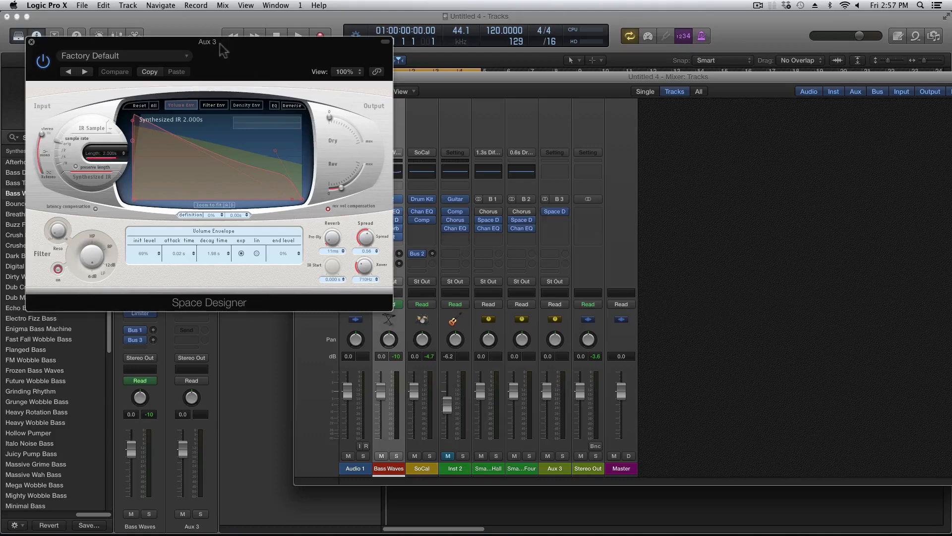
left_click_drag(244, 60, 800, 249)
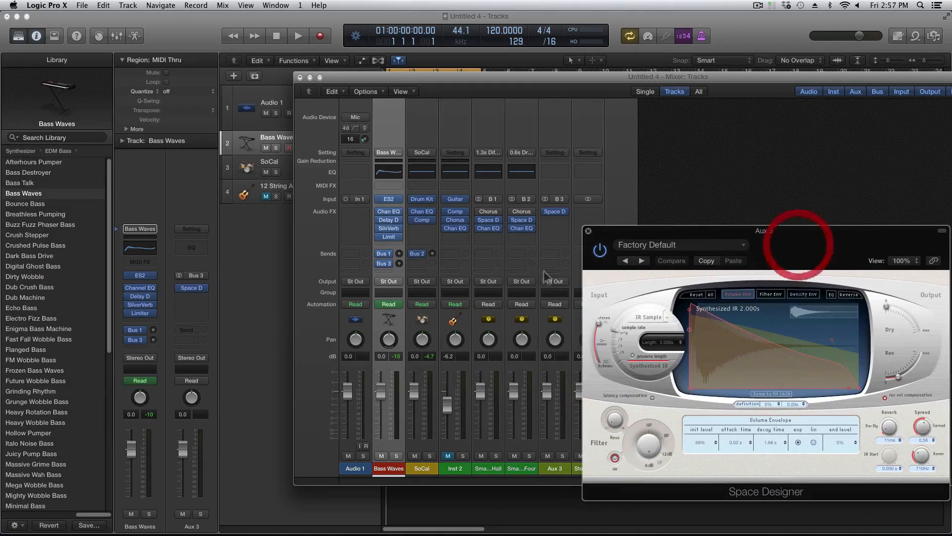
Add a send to Bus 3 on both the SoCal and Inst 2 channel strips
left_click(417, 254)
mouse_move(424, 306)
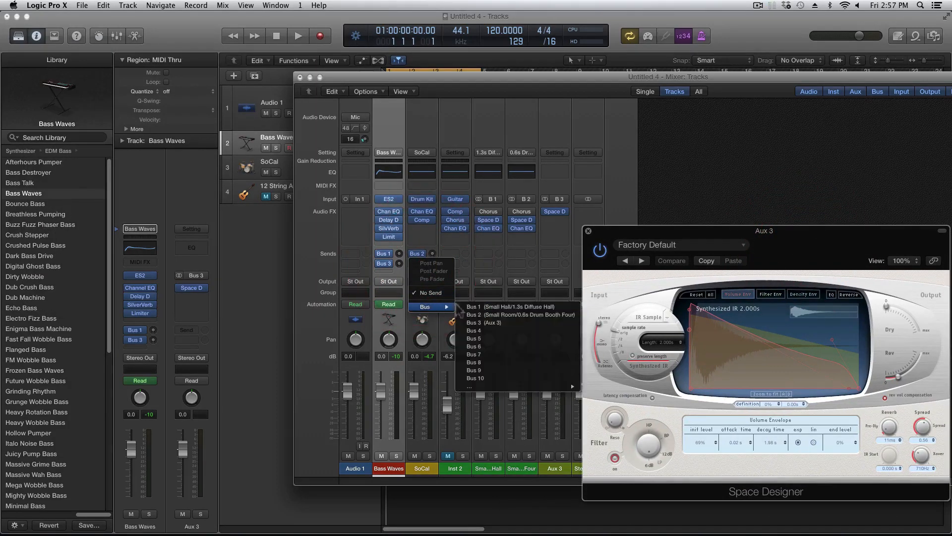
left_click(476, 324)
left_click(451, 263)
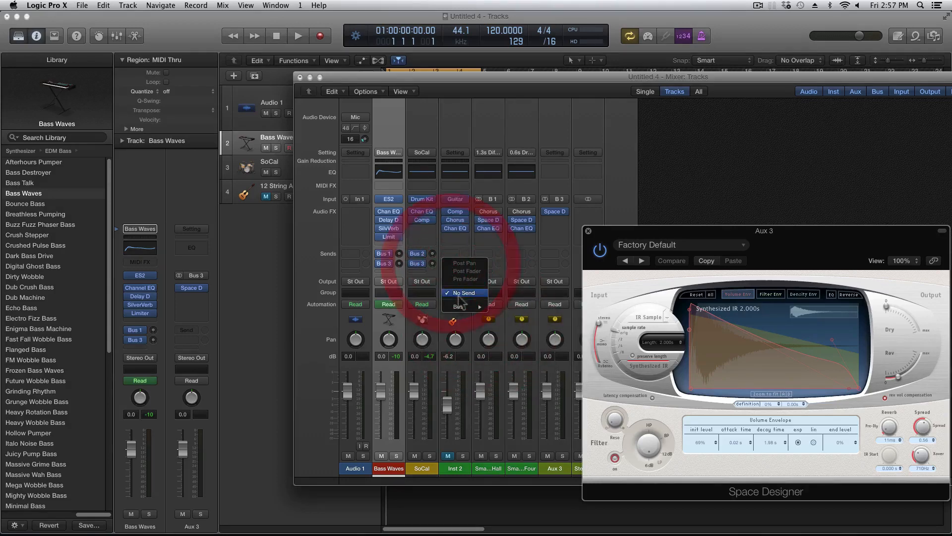
mouse_move(461, 307)
left_click(515, 324)
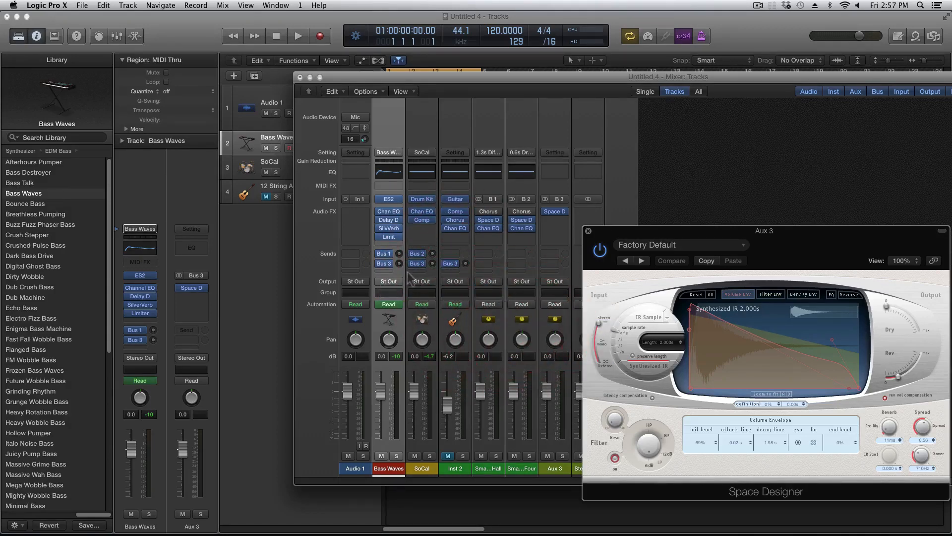
Raise the Bus 3 send levels on the Bass Waves, SoCal and Inst 2 channel strips
left_click_drag(399, 264, 392, 226)
left_click_drag(426, 272, 424, 190)
left_click_drag(465, 264, 463, 203)
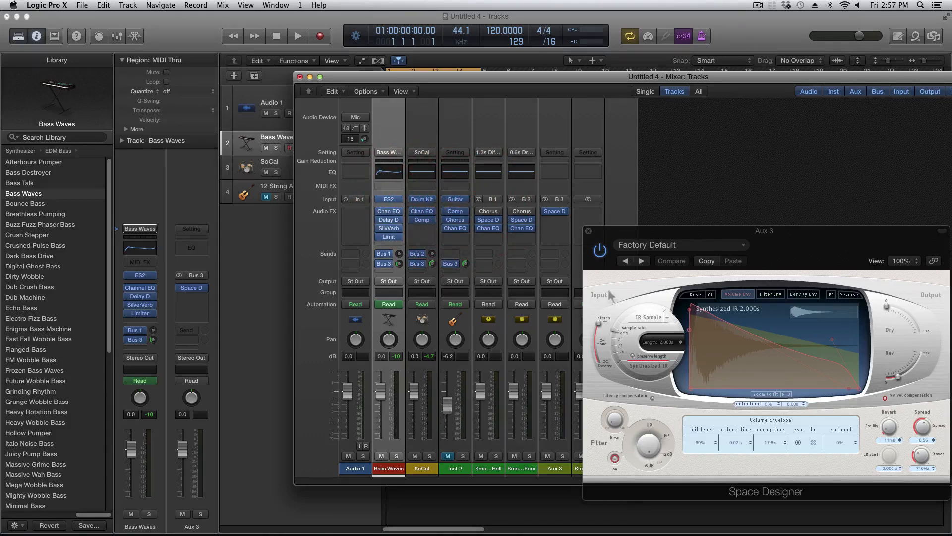
Close the Space Designer window and view the input options of the Audio 1 channel strip without changing them
left_click(588, 231)
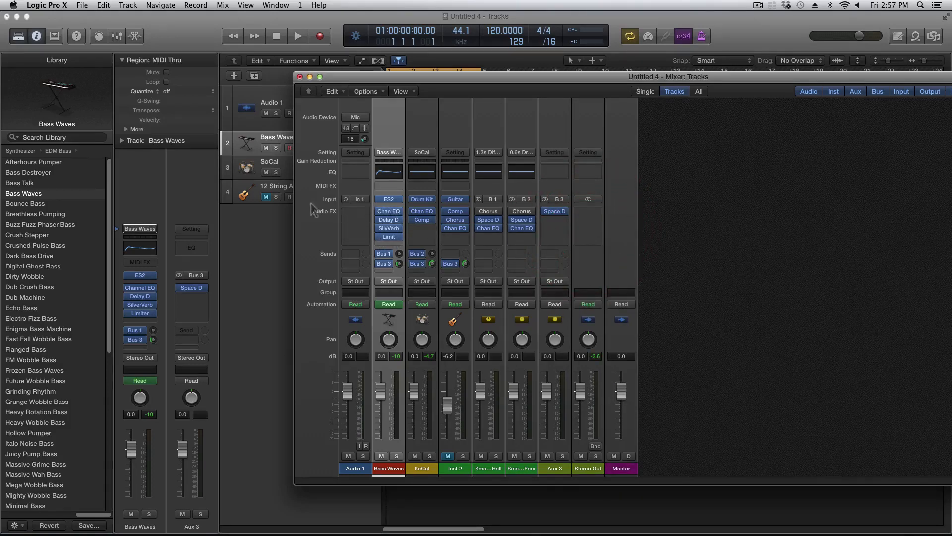
left_click(362, 200)
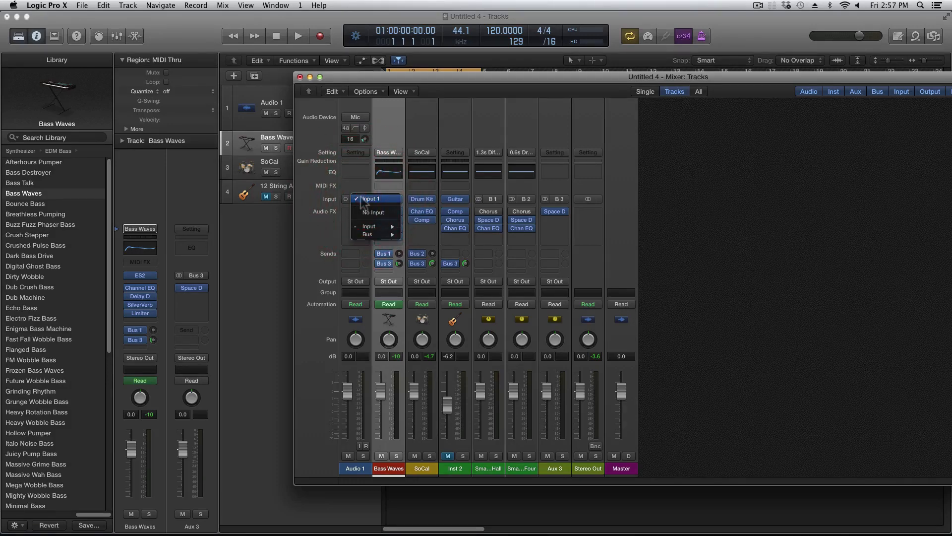
left_click(328, 201)
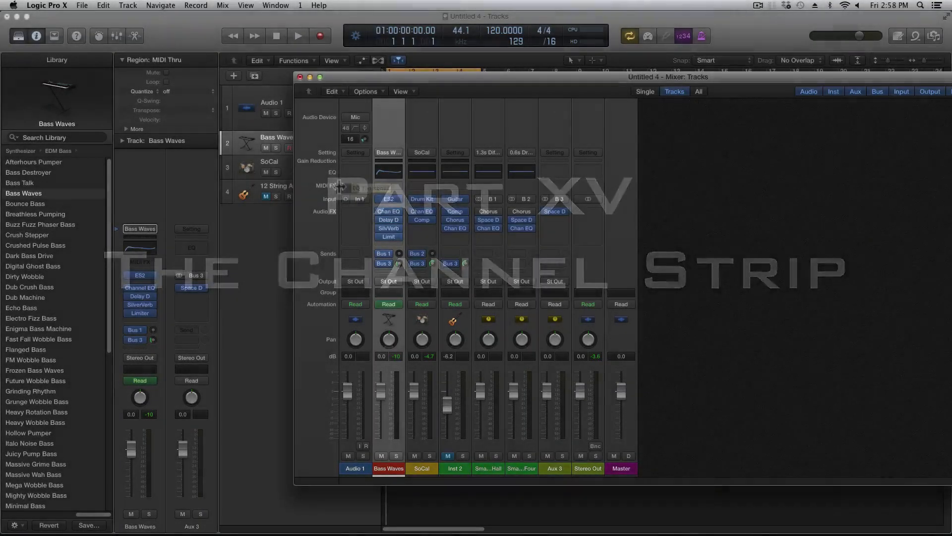
Insert the Transposer MIDI effect on the Bass Waves channel strip, try its transpose slider at 0 semi, and close its window
left_click(390, 186)
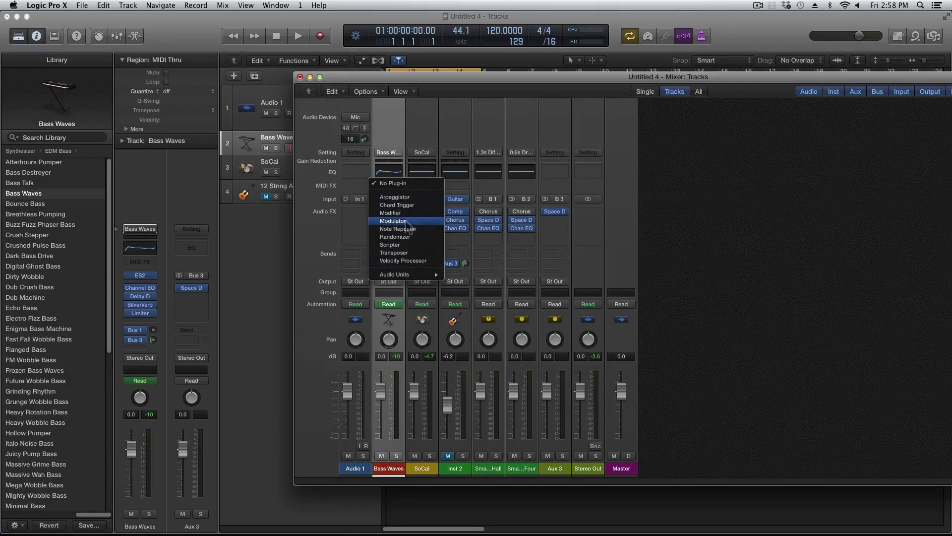
left_click(399, 253)
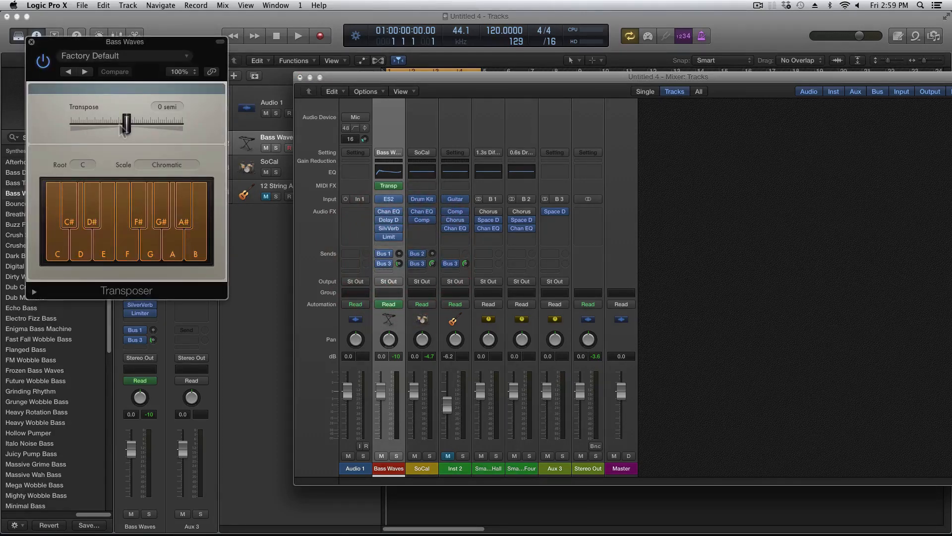
mouse_move(127, 124)
left_mouse_down()
mouse_move(102, 124)
mouse_move(165, 124)
mouse_move(124, 130)
left_mouse_up()
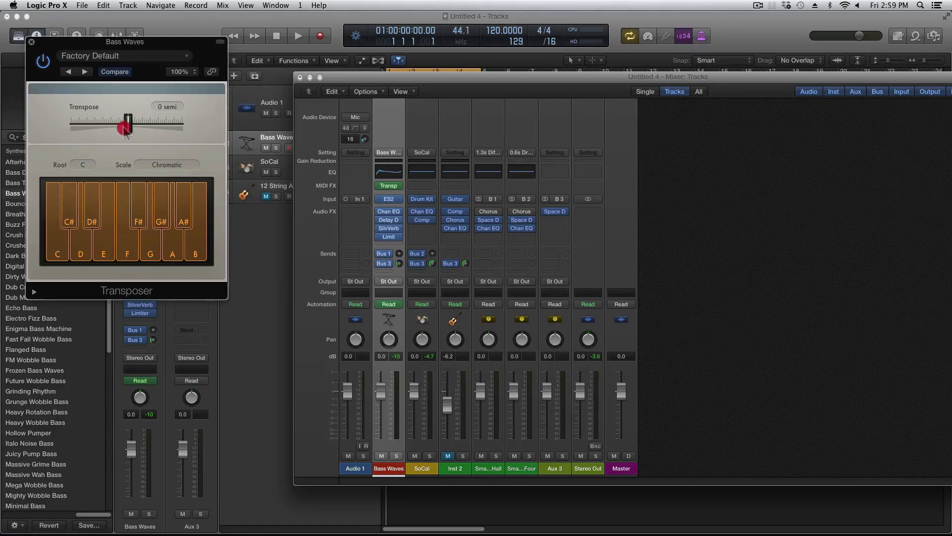
left_click(32, 42)
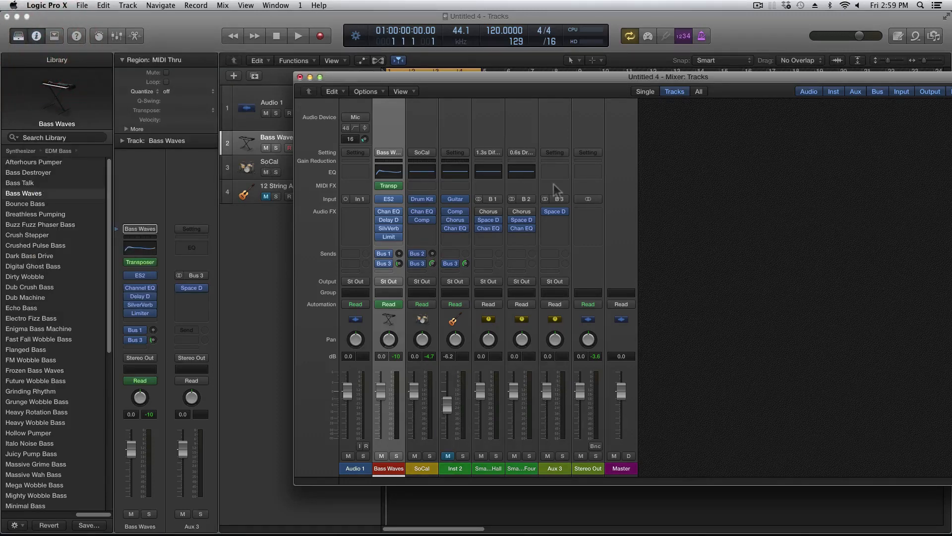
View the Channel EQ of the Bass Waves channel strip, close it, and remove the Transposer MIDI effect from that strip
left_click(386, 171)
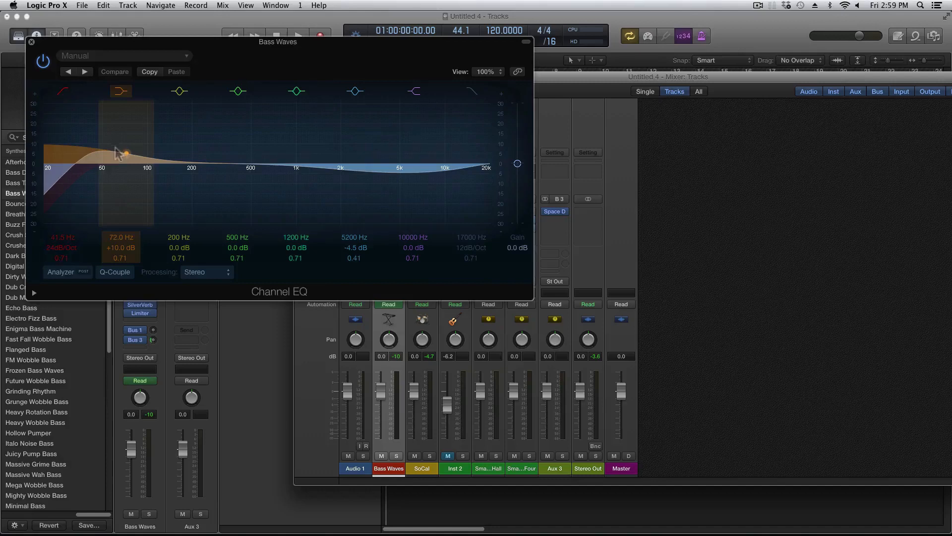
left_click(31, 42)
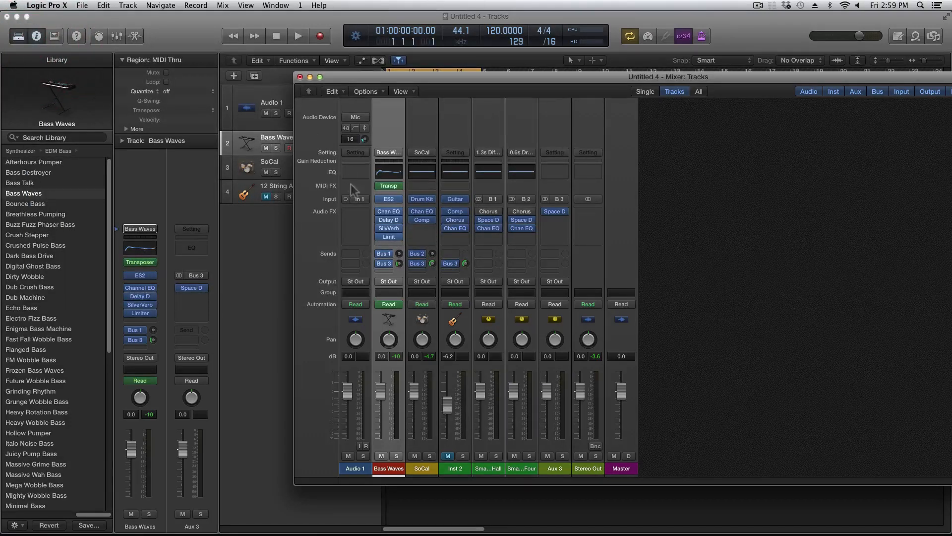
left_click_drag(401, 186, 399, 114)
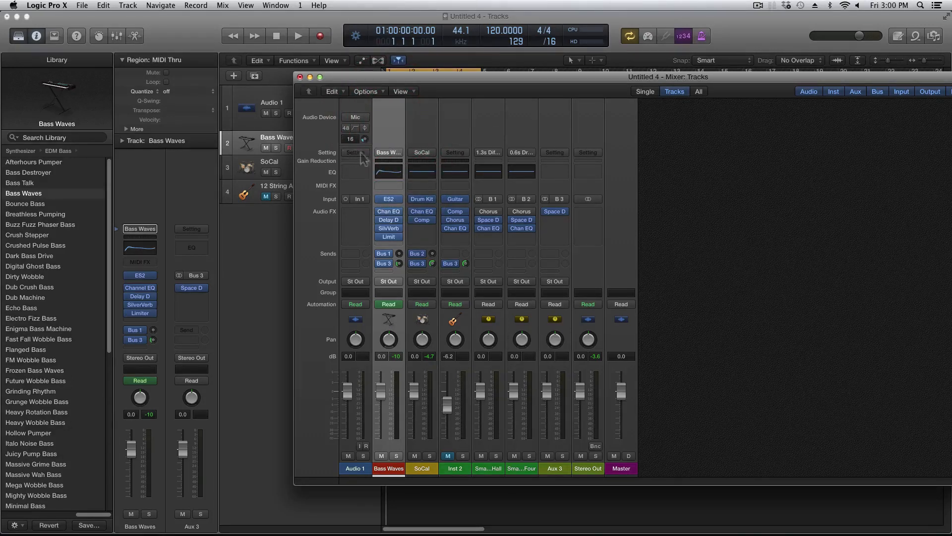
View the Bass Waves channel strip setting options without choosing one, and set the Audio 1 microphone input gain to 15
left_click(395, 153)
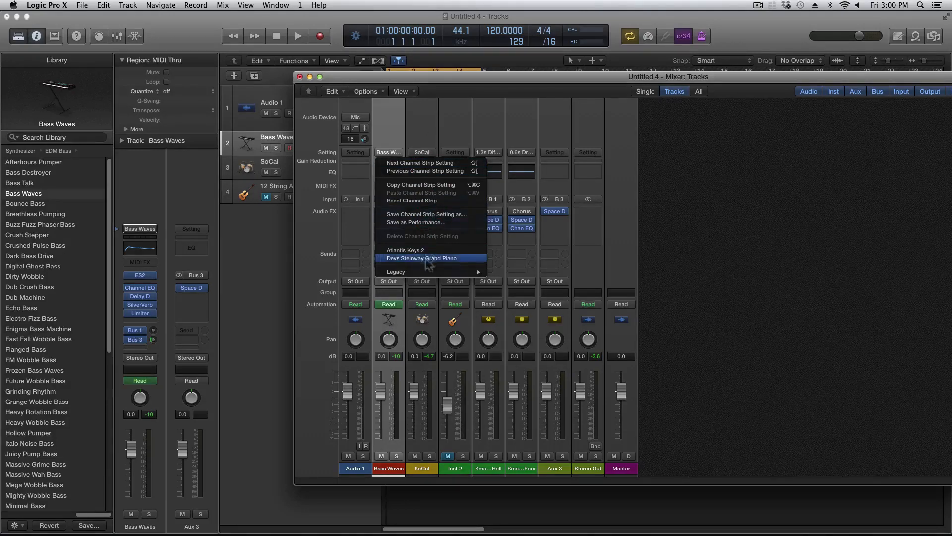
left_click(396, 130)
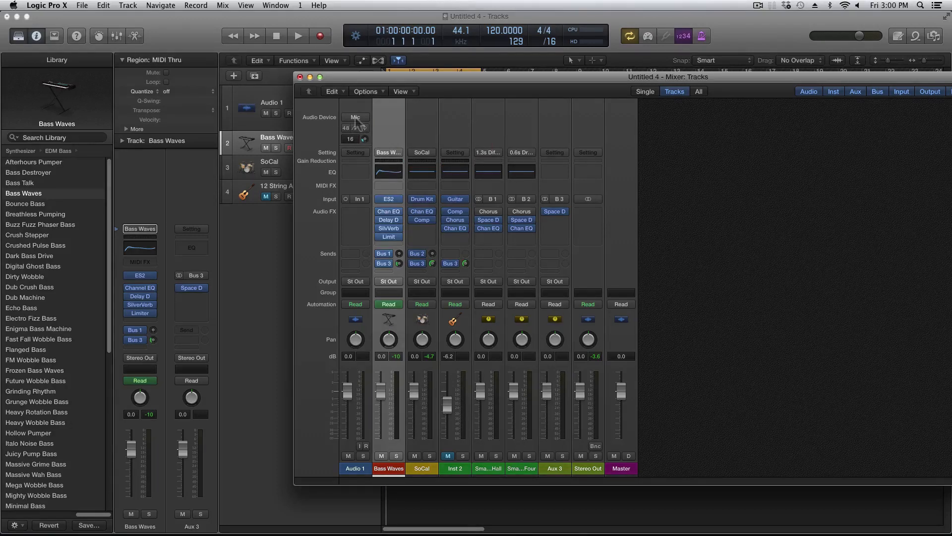
left_click(356, 121)
left_click(355, 122)
left_click(351, 141)
Move the mixer window aside and close it, and turn Low Latency mode off
left_click_drag(335, 78, 454, 116)
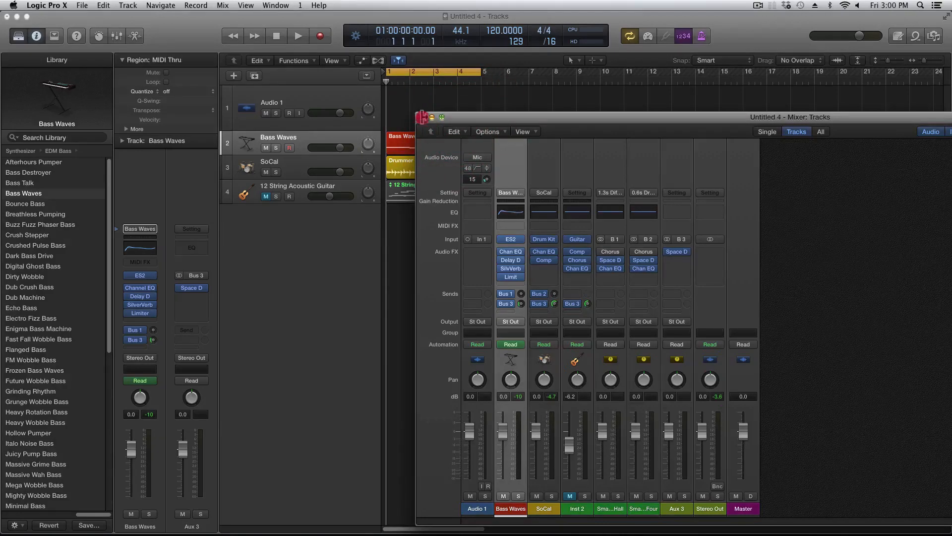
left_click(421, 118)
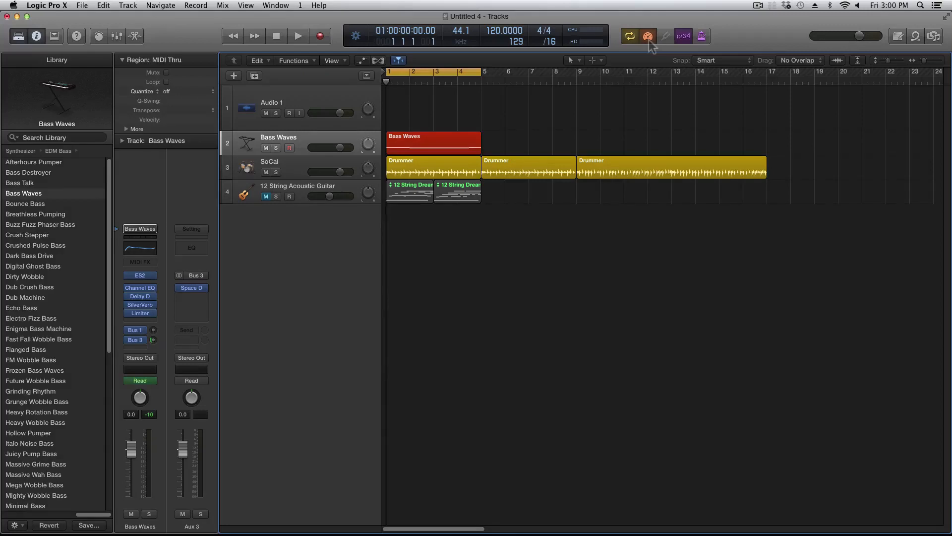
left_click(648, 37)
Select the Audio 1 track, check the tuning of its input with the Tuner, and close the Tuner
left_click(347, 106)
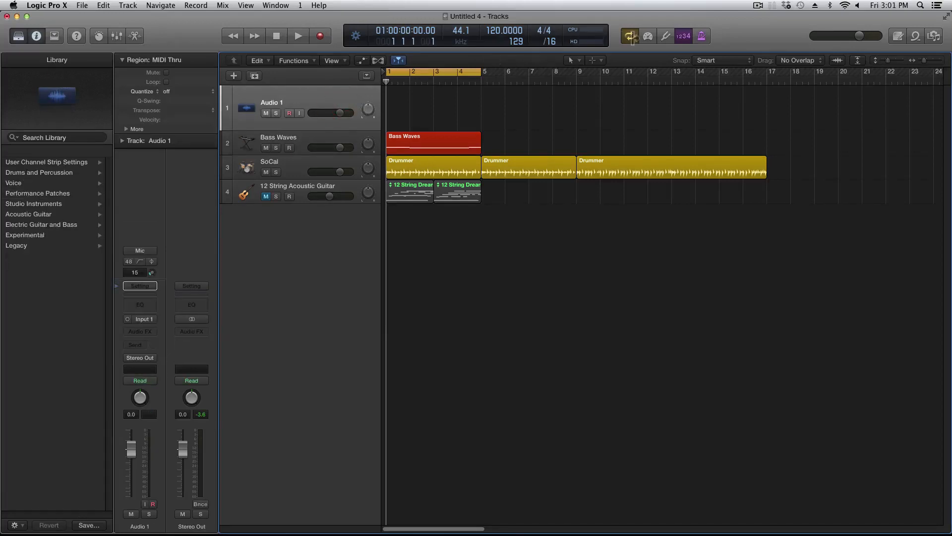
left_click(666, 37)
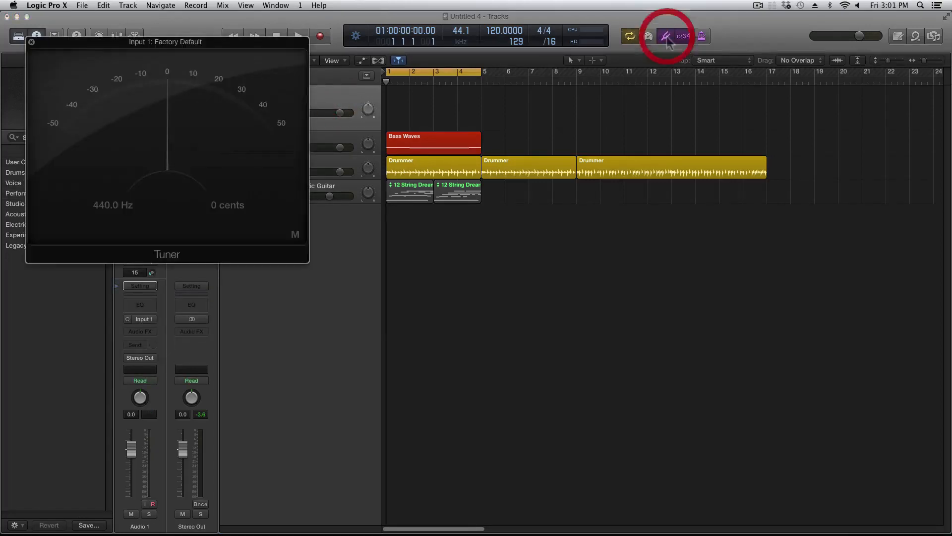
left_click(360, 98)
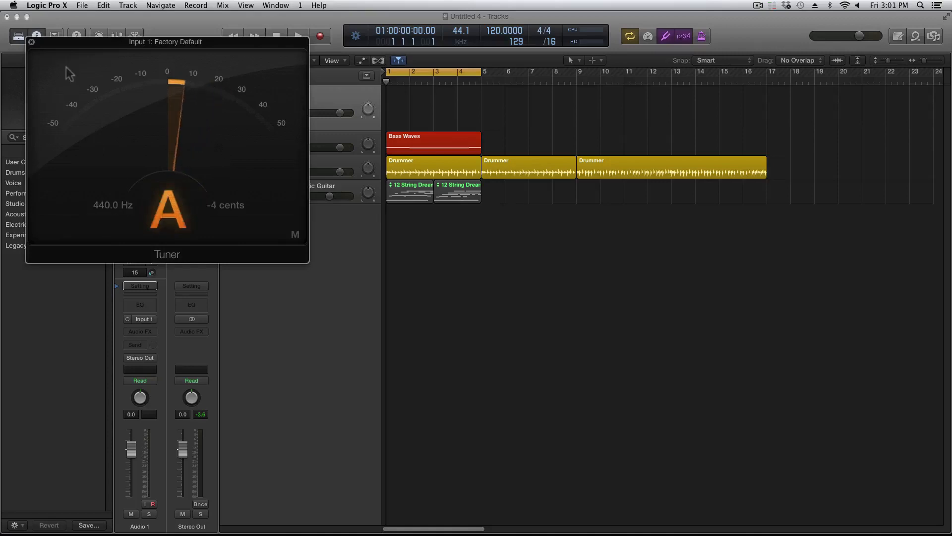
left_click(31, 43)
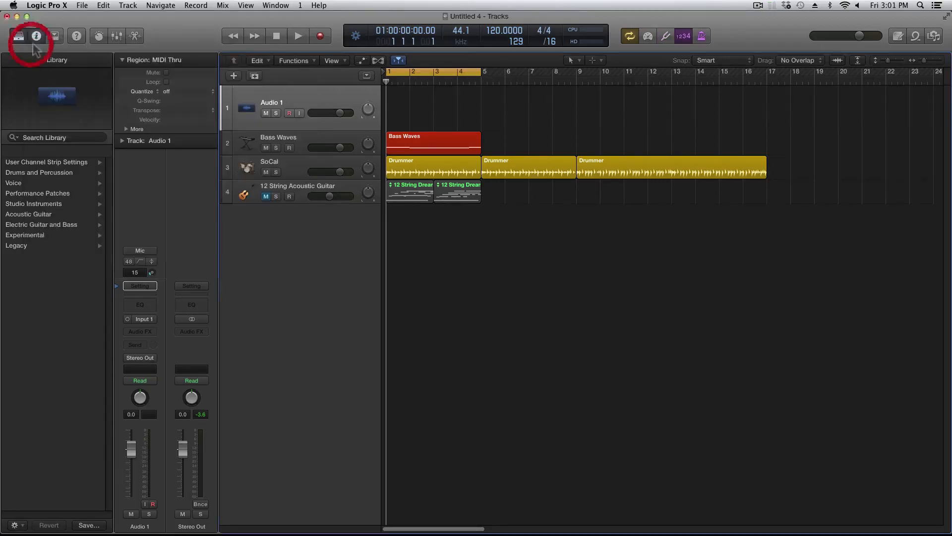
Play the project with the metronome on, mute the Bass Waves and SoCal tracks, and stop playback
left_click(683, 38)
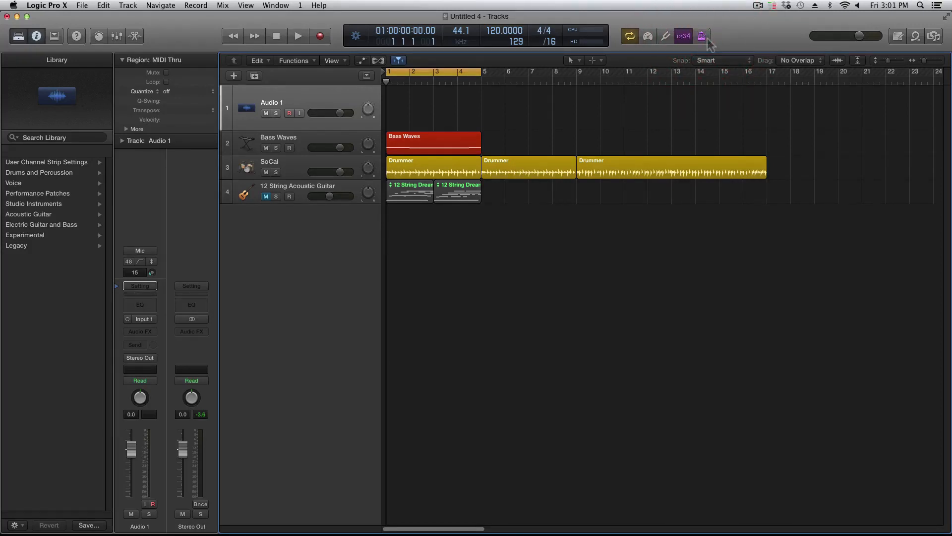
key("space")
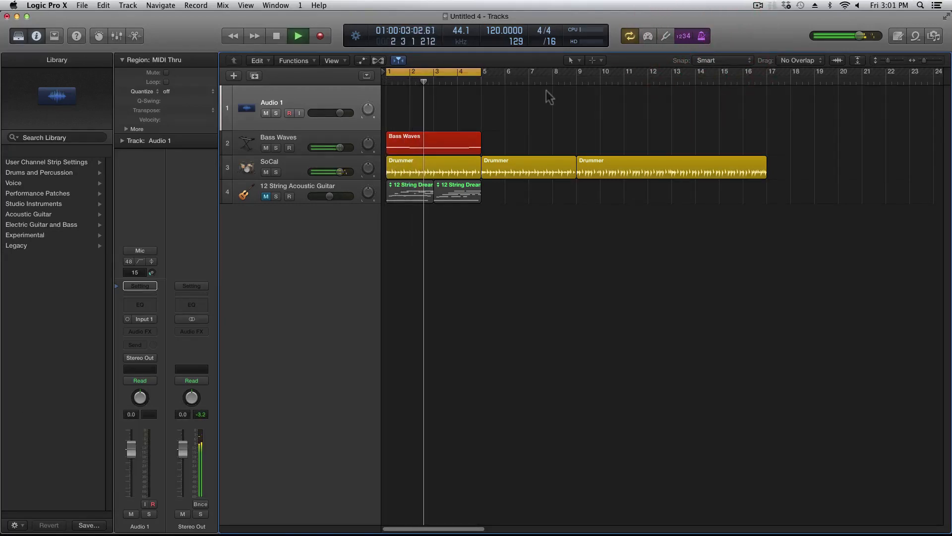
left_click_drag(266, 148, 266, 172)
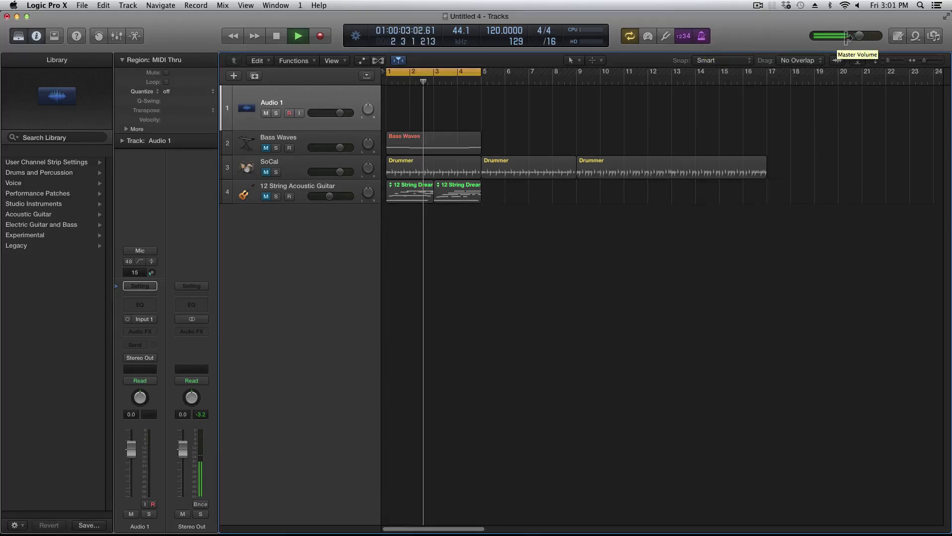
key("space")
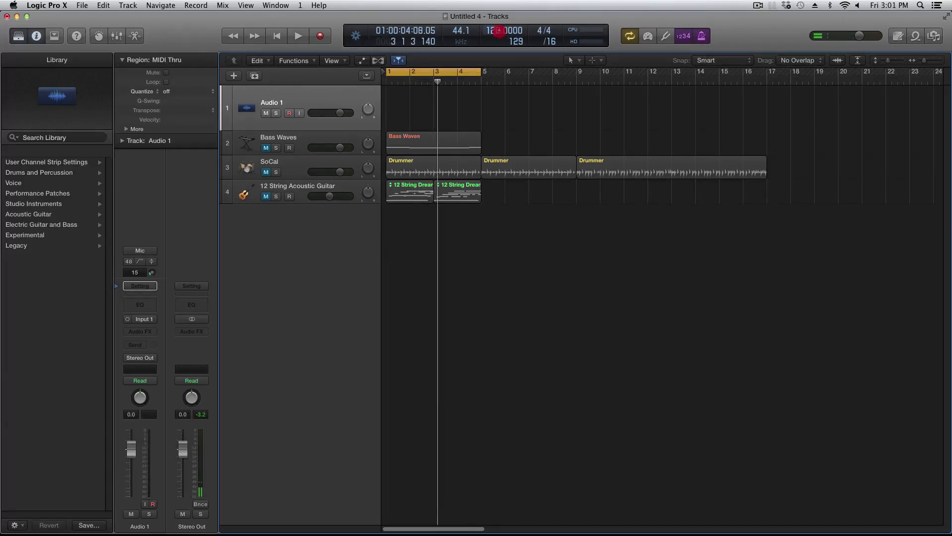
left_click(500, 33)
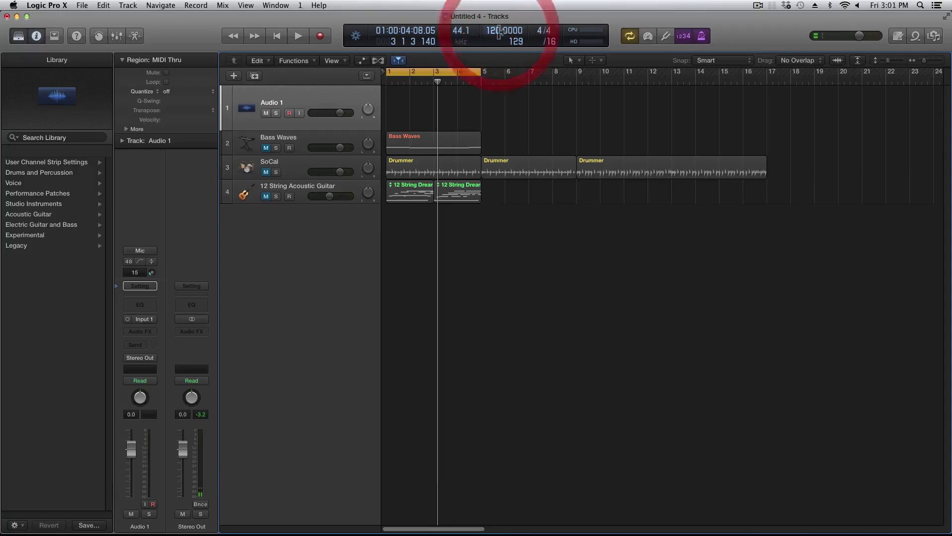
left_click(713, 34)
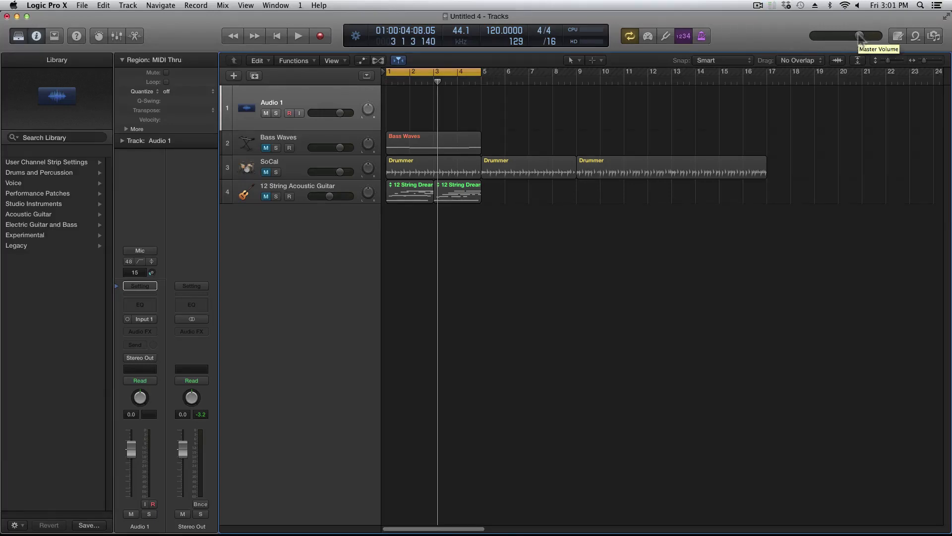
Briefly show and hide the Note Pad, the Apple Loops browser and the project media browser in turn
left_click(897, 36)
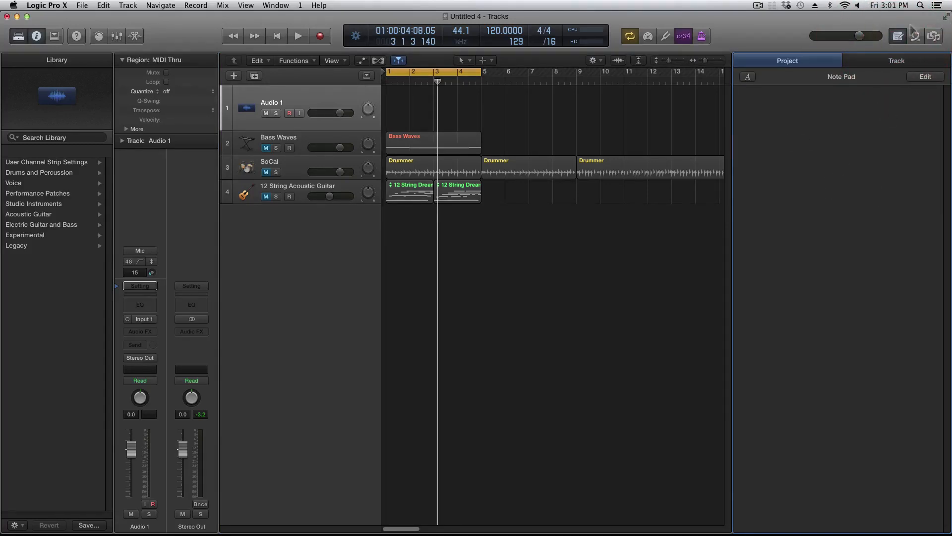
left_click(897, 36)
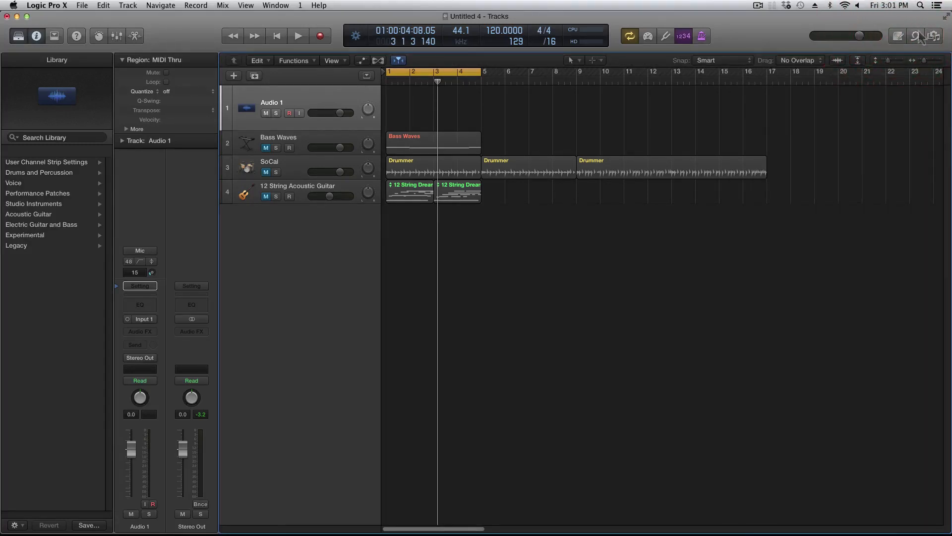
left_click(916, 36)
left_click(916, 36)
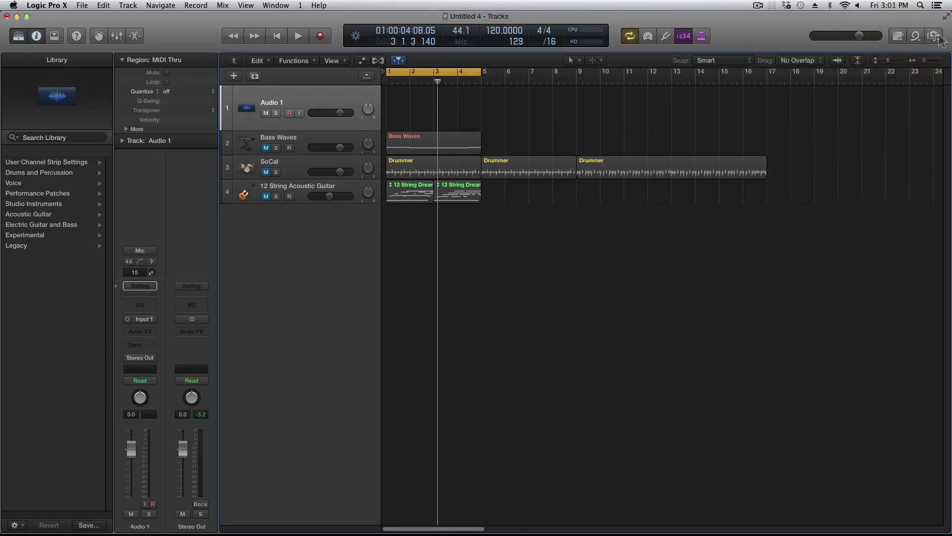
left_click(936, 37)
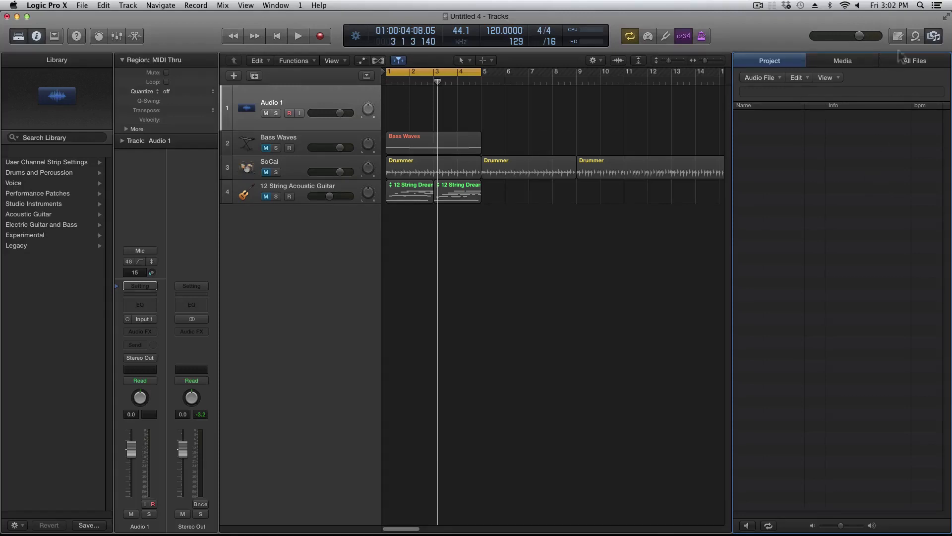
left_click(932, 38)
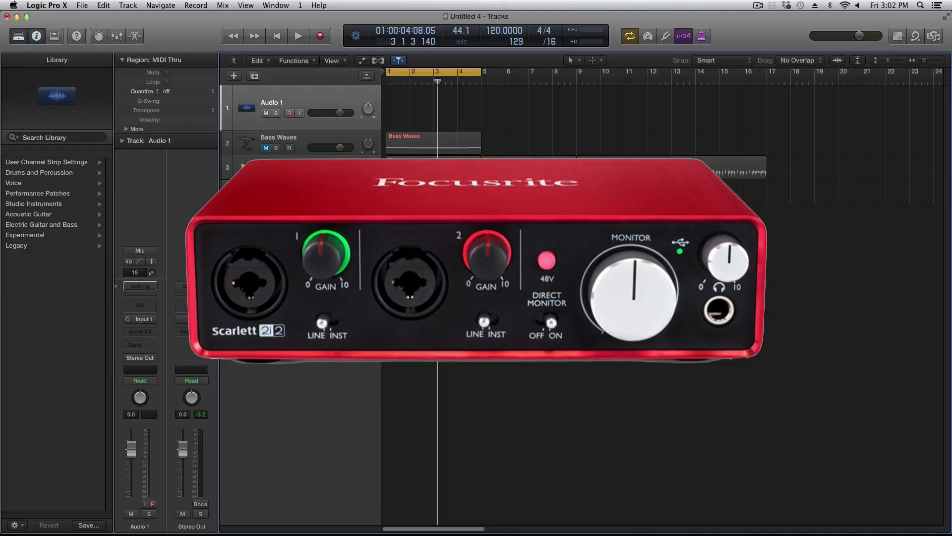
Open the Audio preferences, move the window to the middle of the screen, and view the available I/O buffer sizes
left_click(45, 5)
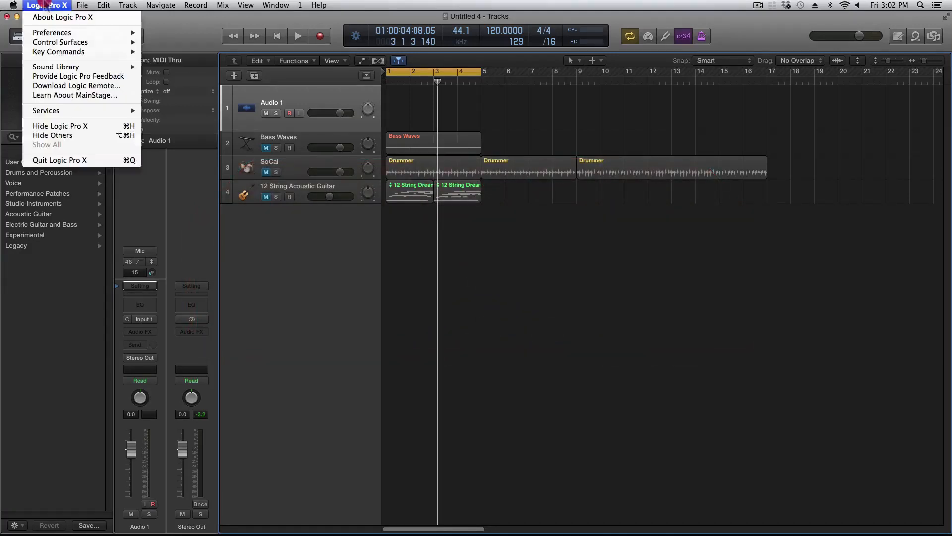
mouse_move(47, 33)
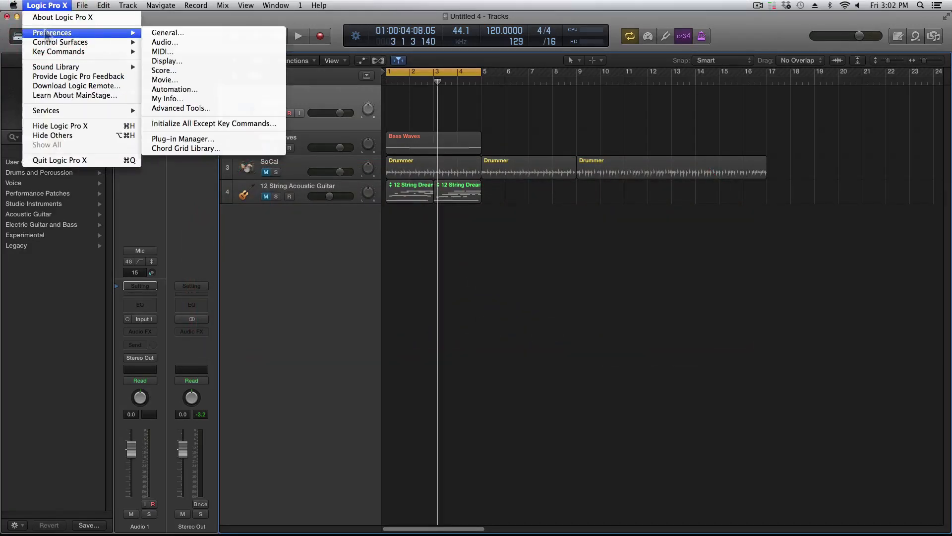
left_click(166, 42)
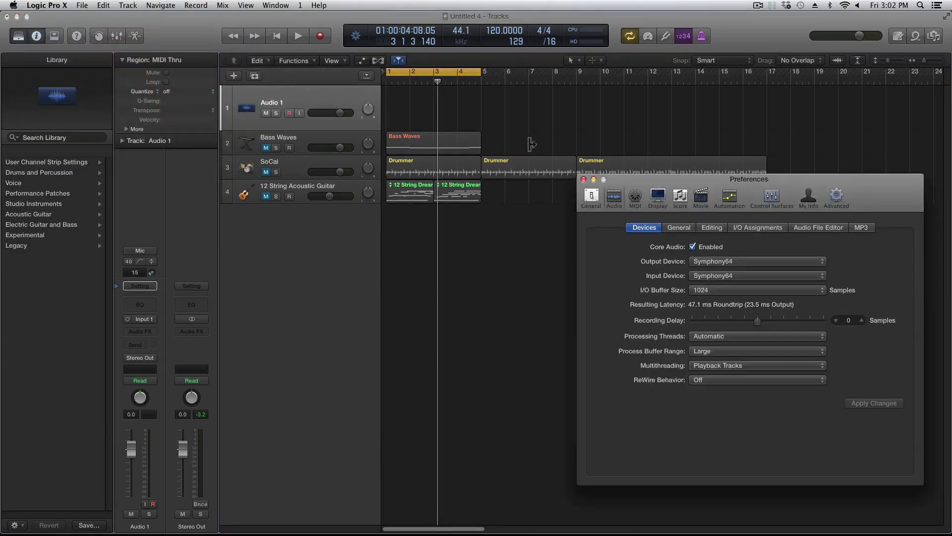
left_click_drag(627, 181, 345, 135)
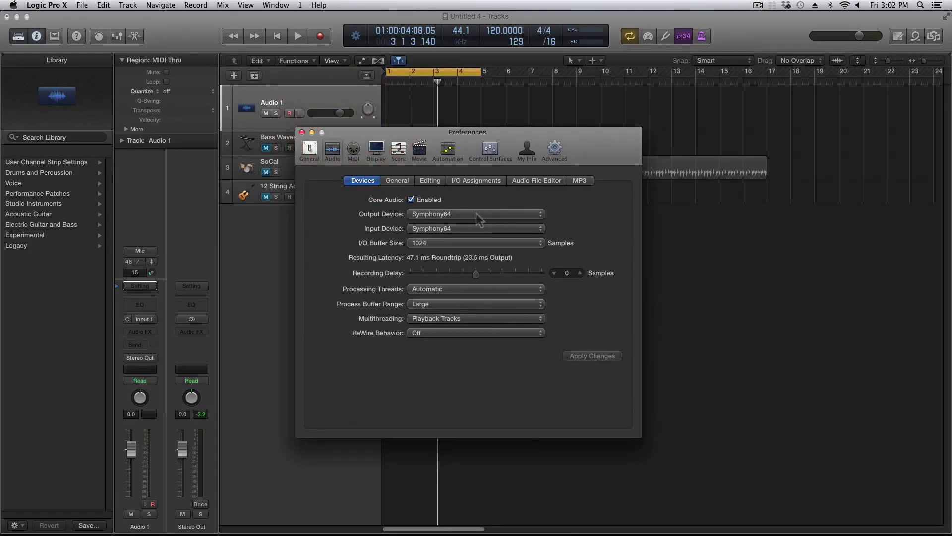
left_click(454, 247)
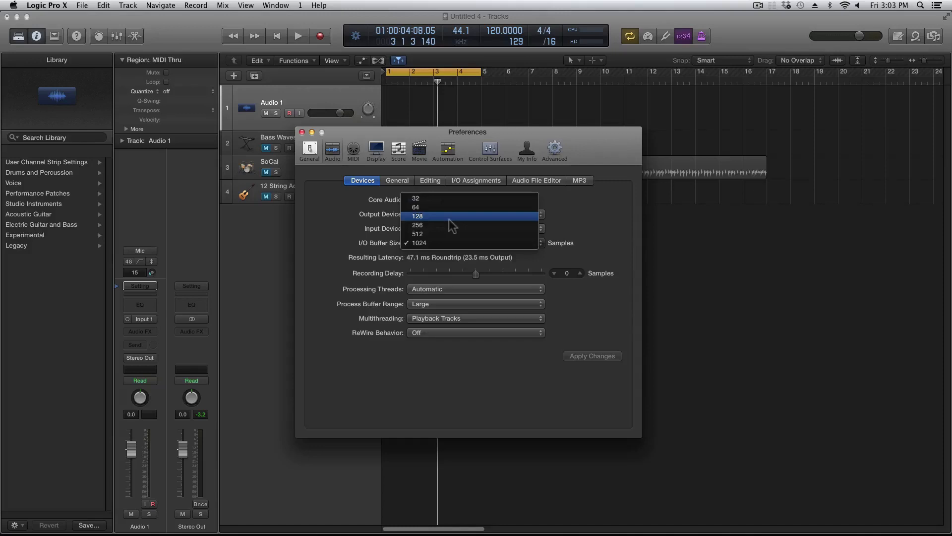
left_click(373, 218)
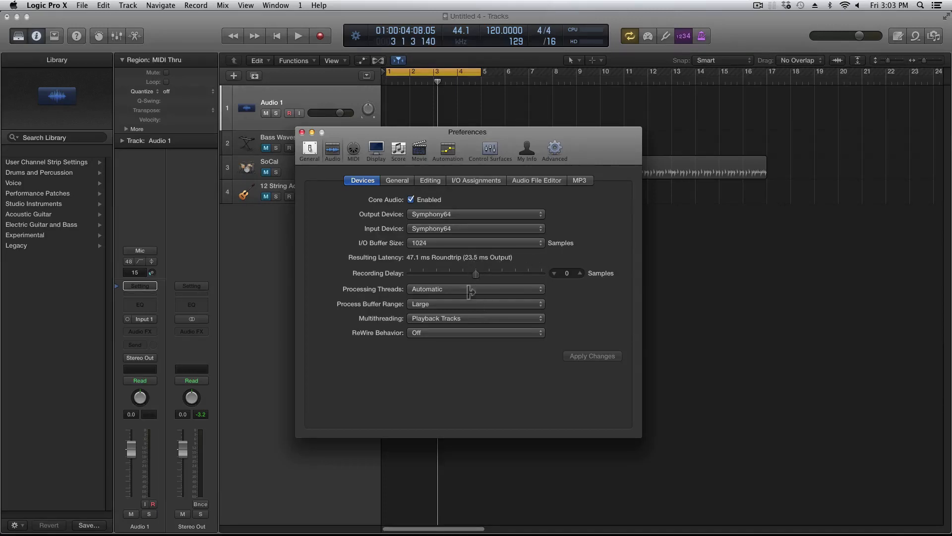
Review the processing threads, process buffer range, multithreading and ReWire behavior options, and close the preferences
left_click(427, 291)
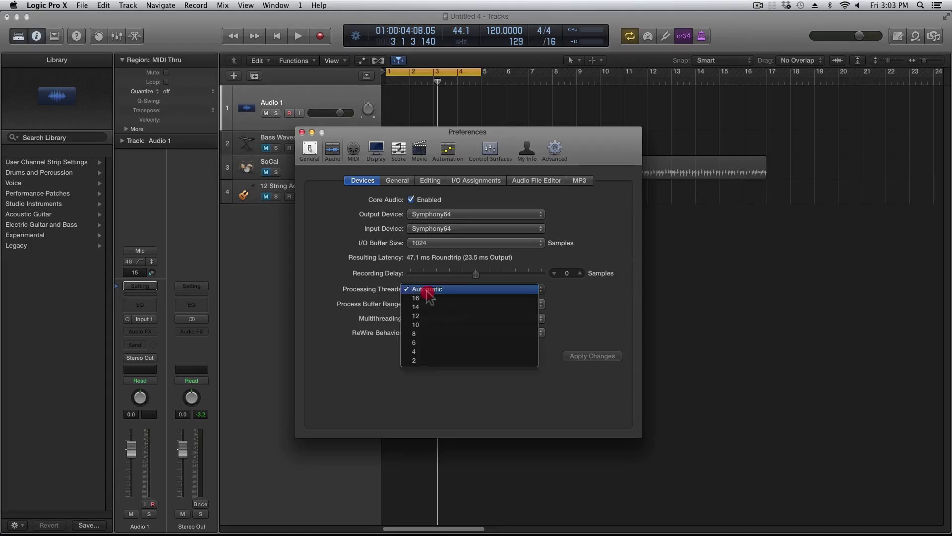
left_click(378, 295)
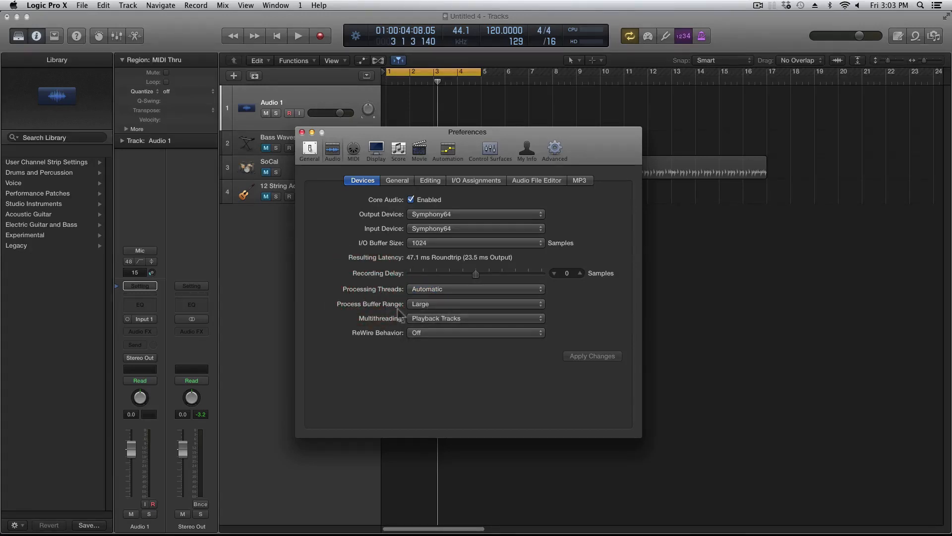
left_click(445, 304)
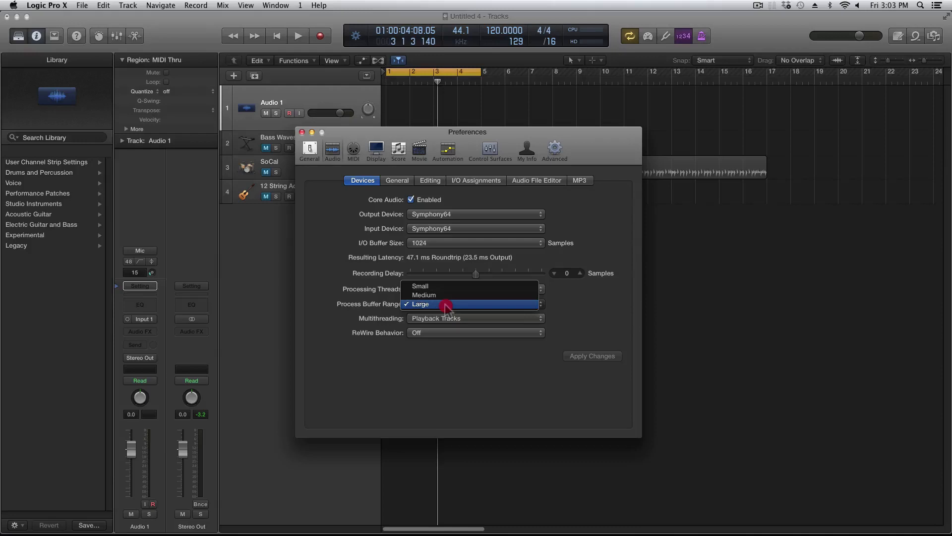
left_click(376, 322)
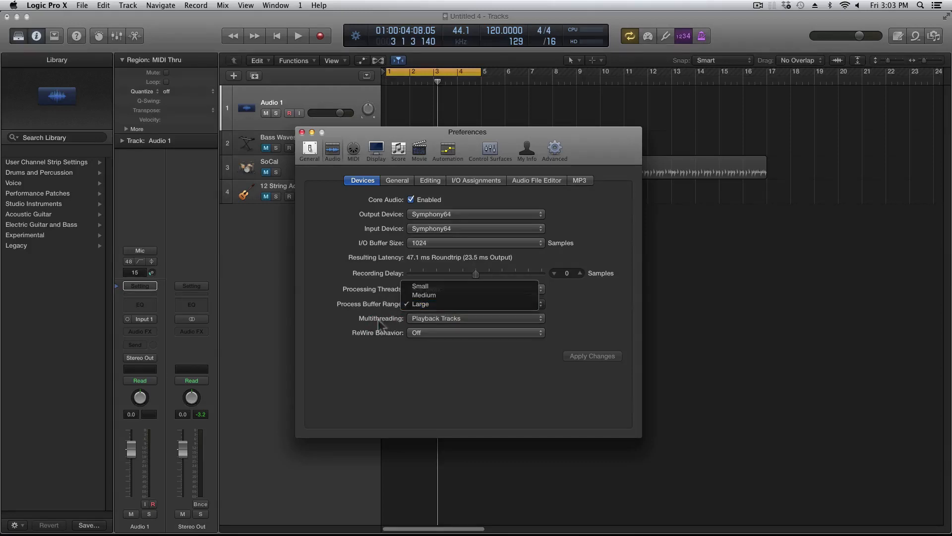
left_click(422, 319)
mouse_move(420, 318)
left_mouse_down()
mouse_move(457, 320)
mouse_move(456, 328)
mouse_move(366, 344)
mouse_move(367, 320)
mouse_move(404, 319)
left_mouse_up()
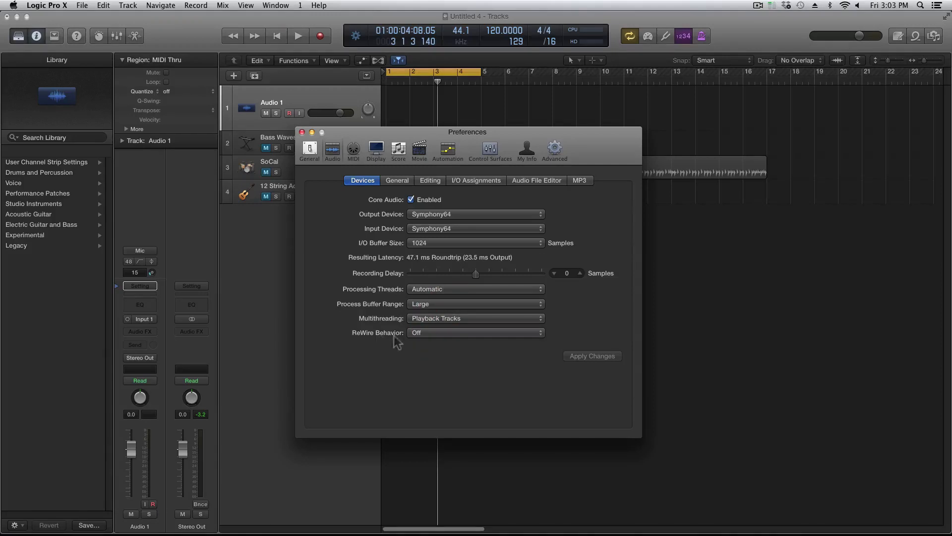
left_click_drag(415, 333, 367, 335)
left_click_drag(419, 333, 389, 359)
left_click(302, 132)
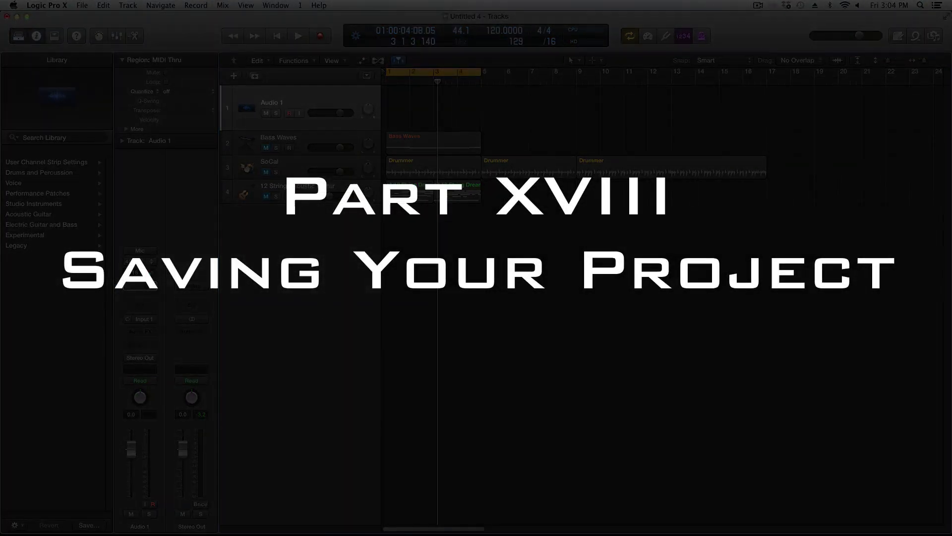
Open the Save As dialog, review the project organization and file copying options, and cancel without saving
left_click(75, 5)
left_click(75, 5)
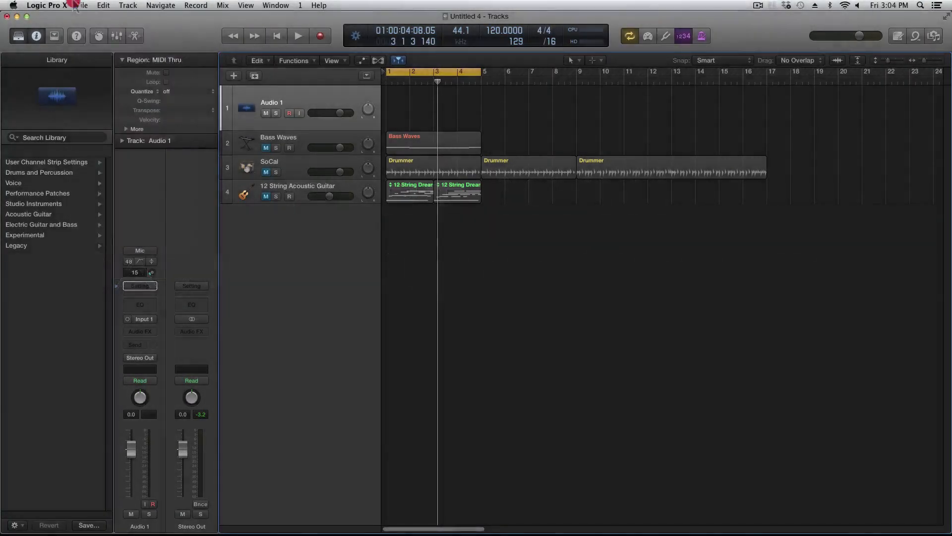
left_click(74, 5)
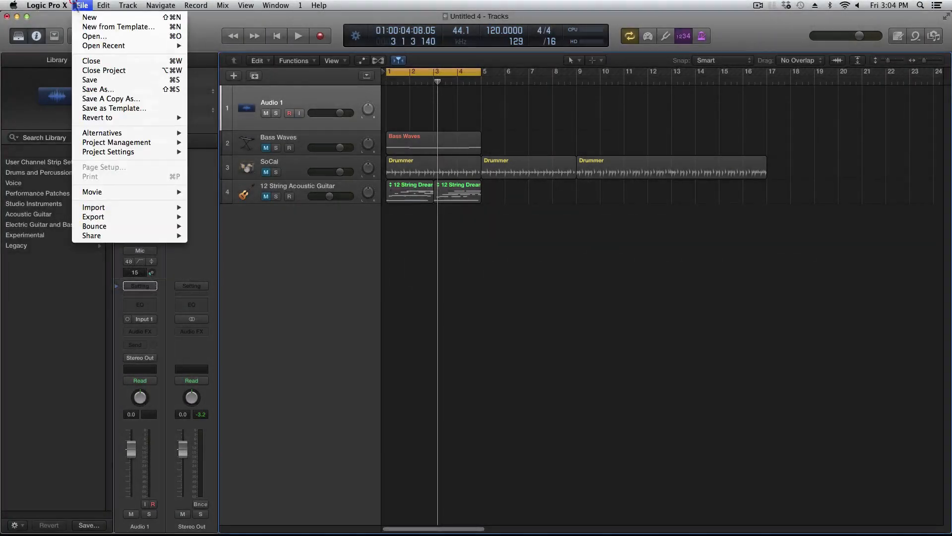
left_click(108, 89)
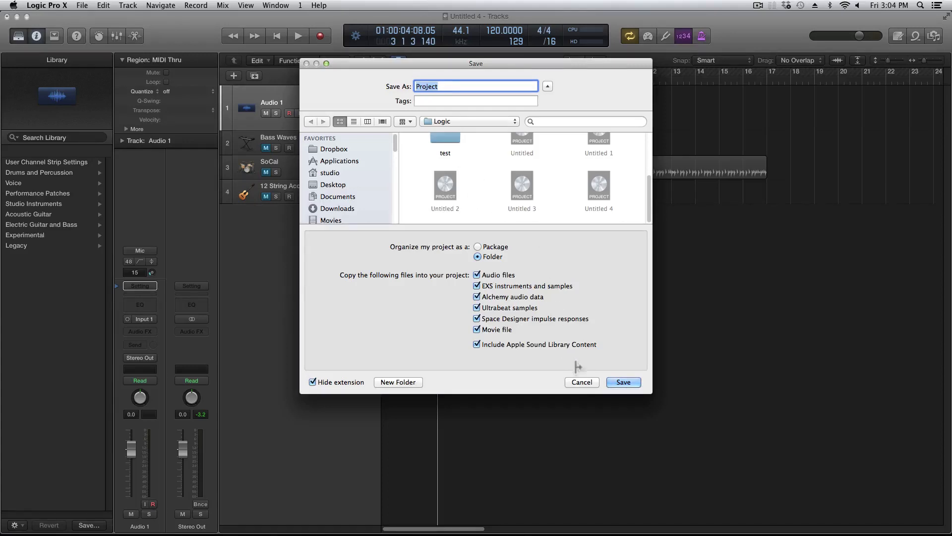
left_click(583, 382)
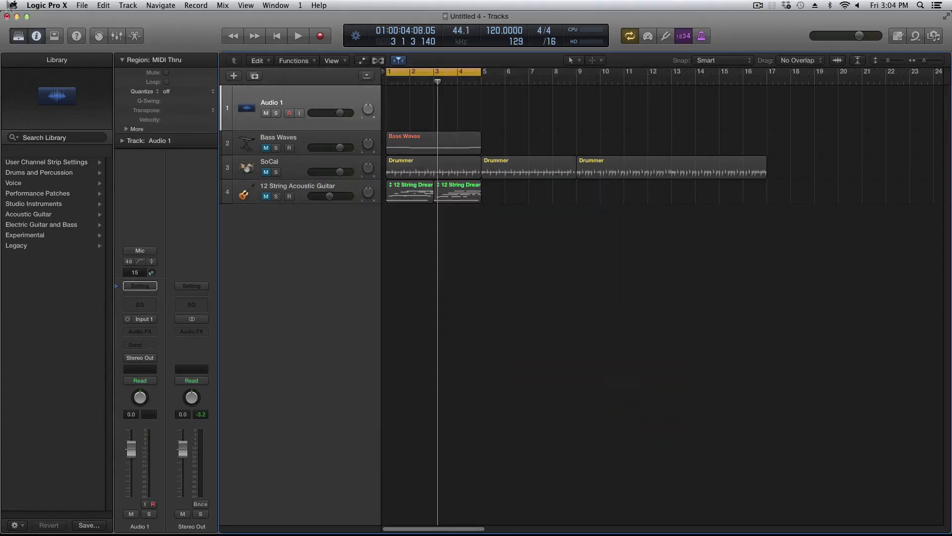
Return the playhead to the project start and unmute the Bass Waves, SoCal and 12 String Acoustic Guitar tracks
left_click(82, 6)
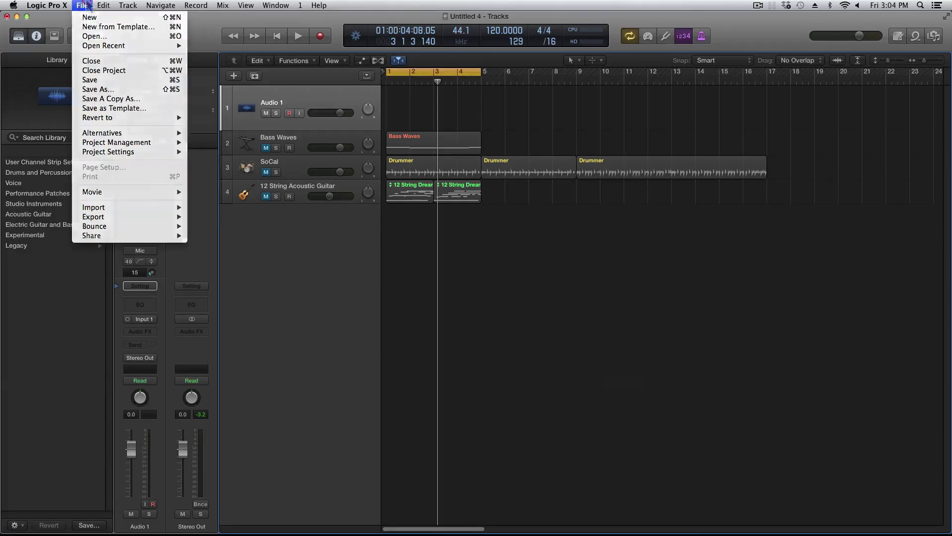
key("Escape")
left_click(430, 81)
key("Return")
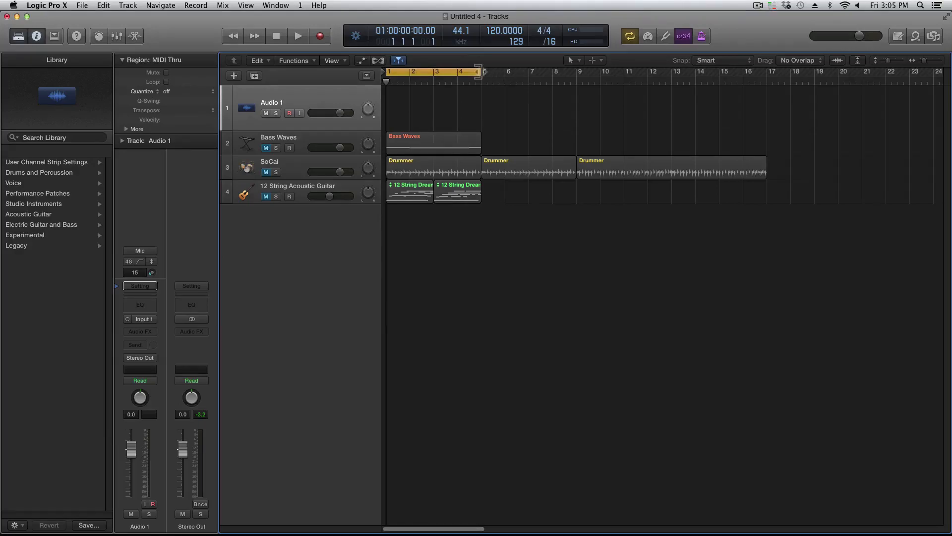
mouse_move(489, 78)
left_click_drag(437, 72, 478, 72)
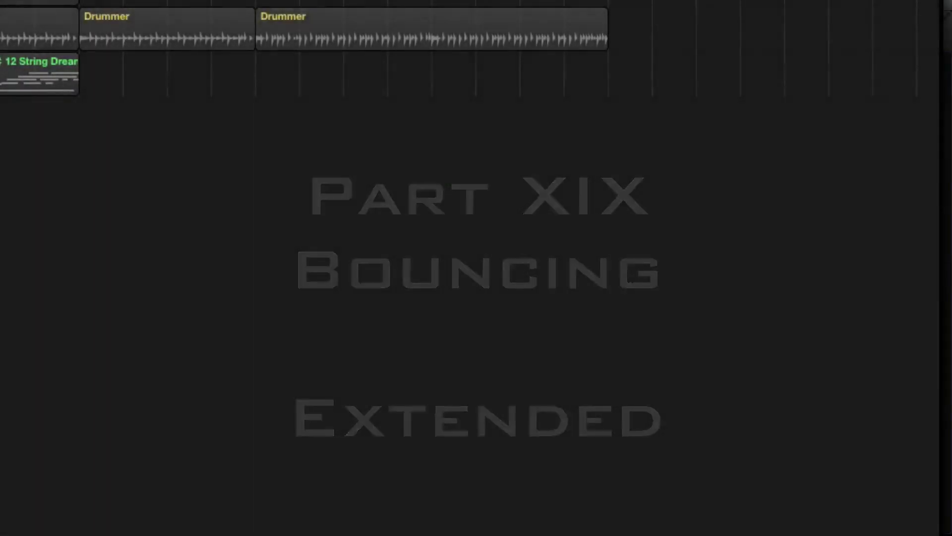
key("s")
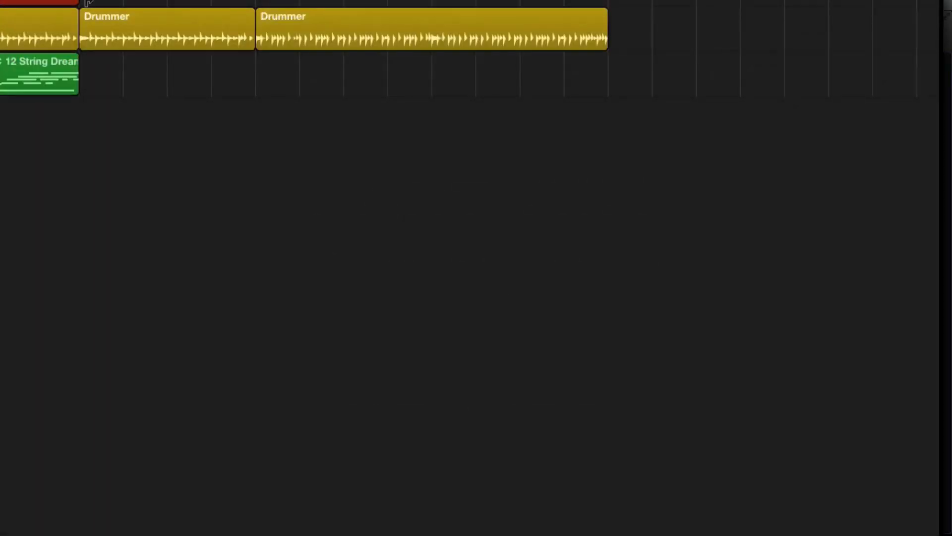
Open the Project or Section bounce dialog and view the PCM file formats, keeping AIFF
left_click(82, 5)
mouse_move(155, 408)
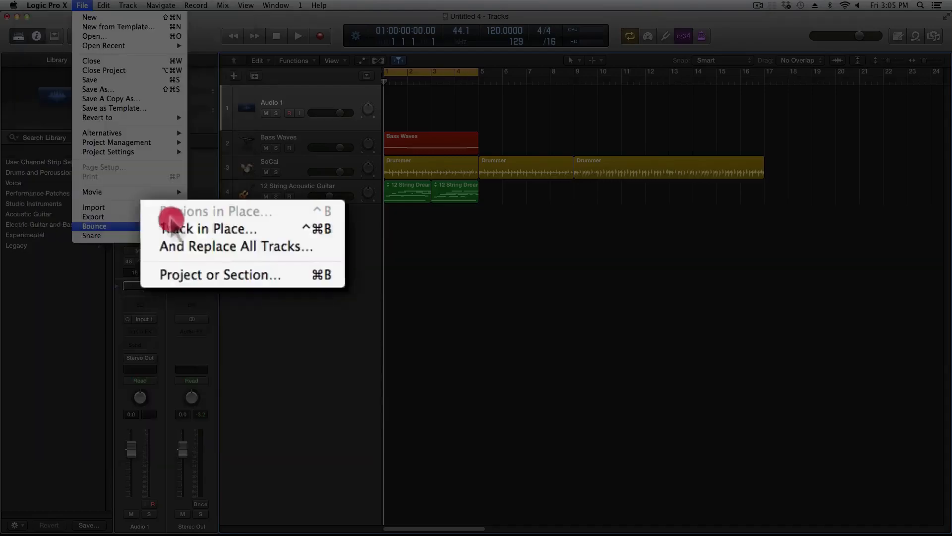
left_click(204, 274)
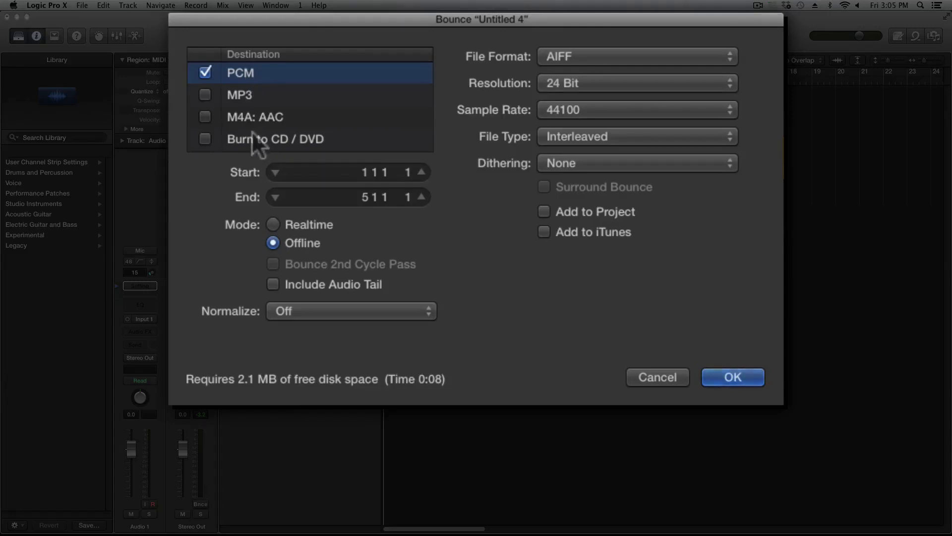
left_click(598, 59)
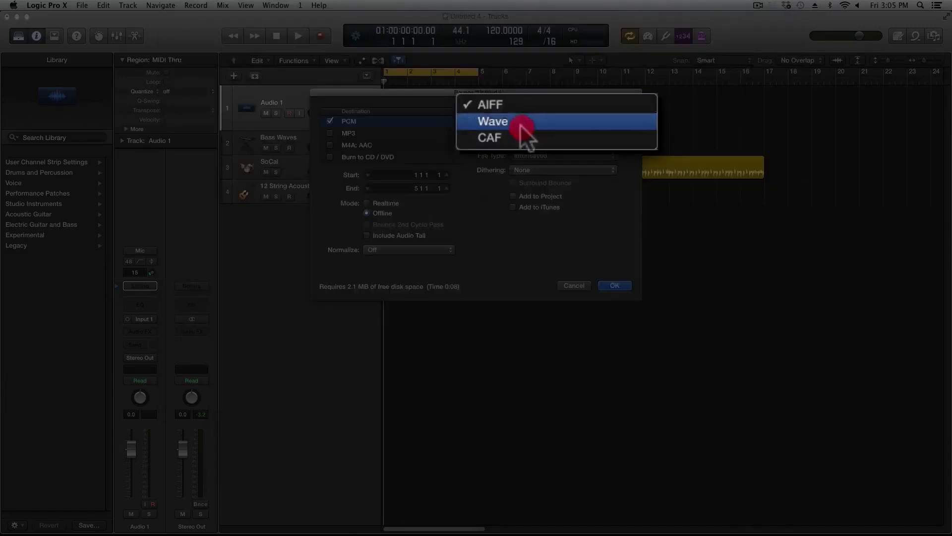
key("Escape")
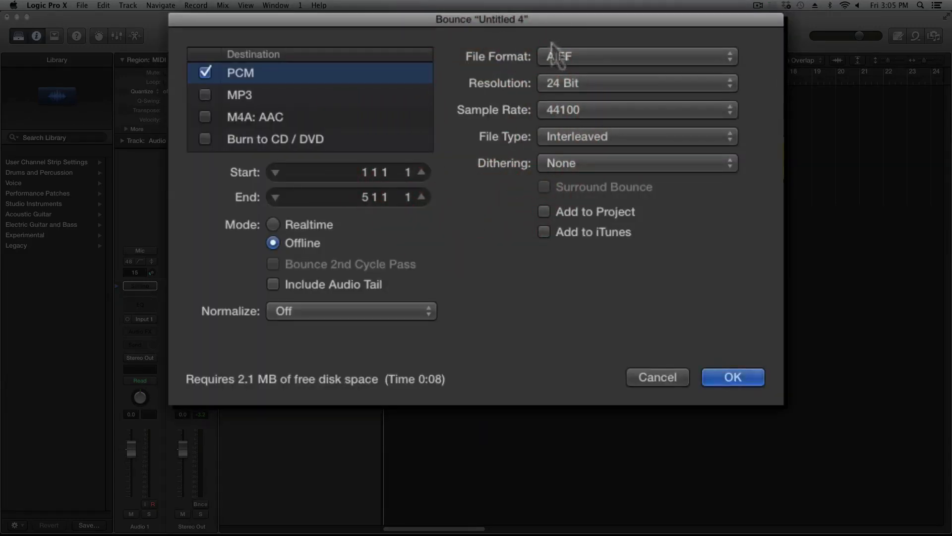
left_click(553, 50)
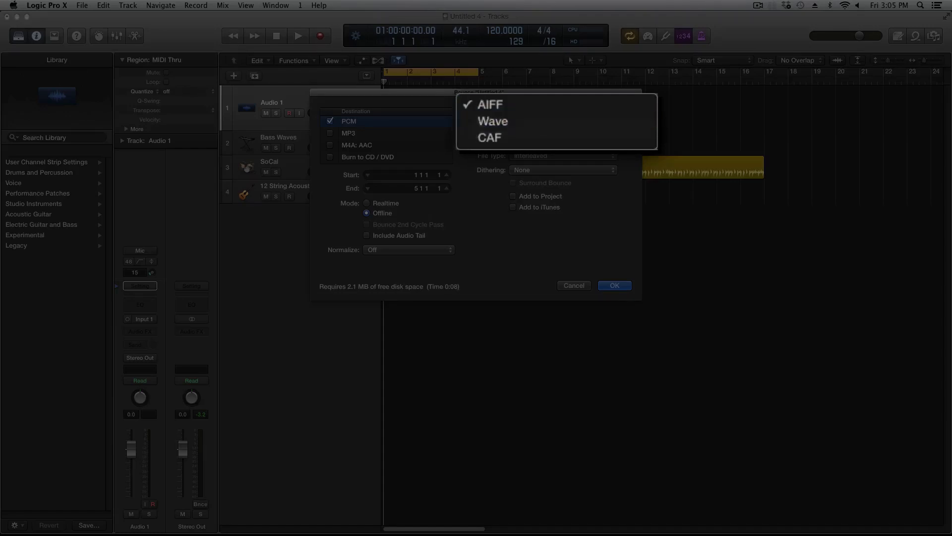
left_click(518, 150)
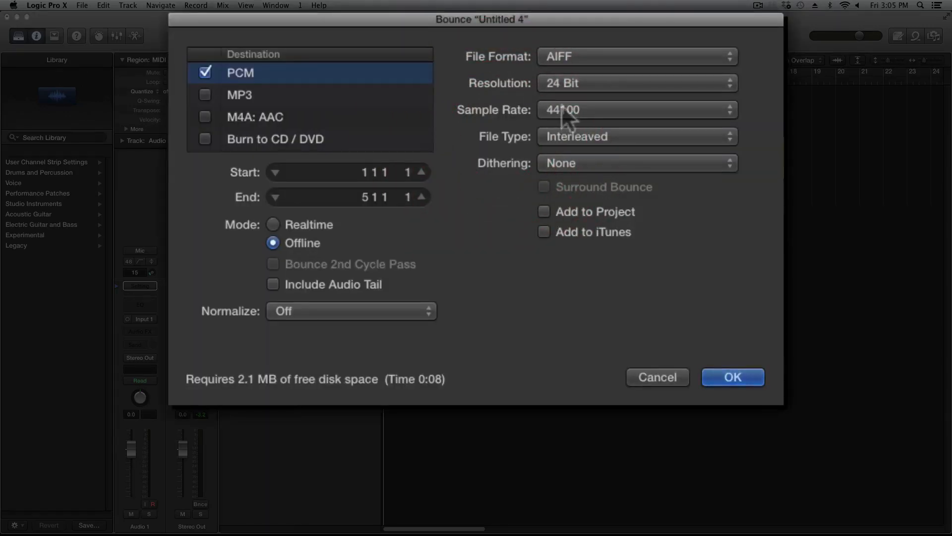
Review the bounce's sample rate, file type and dithering options, leaving them at 44100, Interleaved and None
left_click(563, 110)
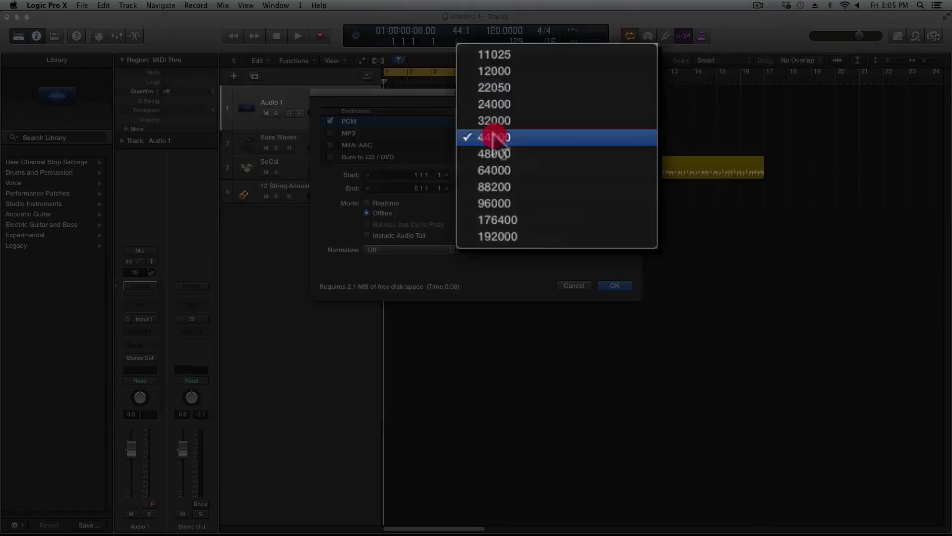
left_click(494, 139)
left_click(489, 142)
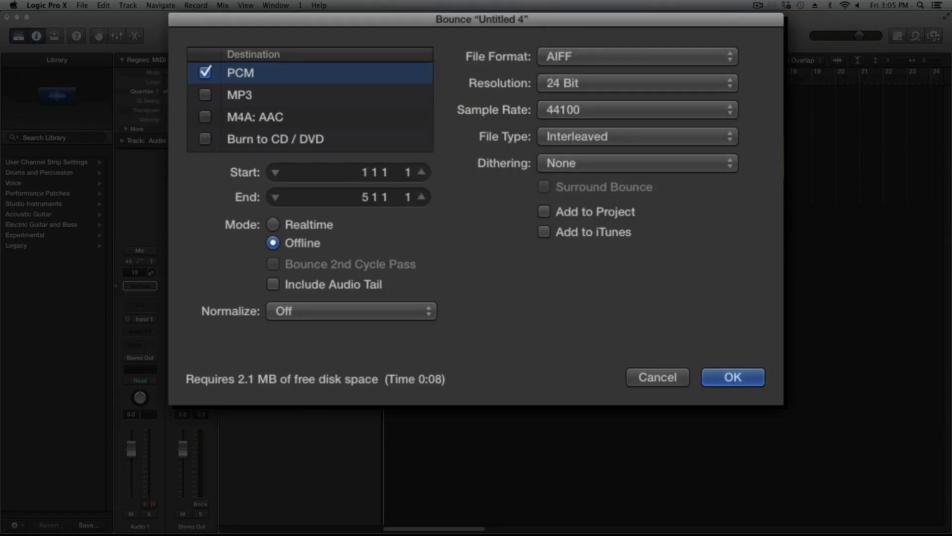
left_click(575, 137)
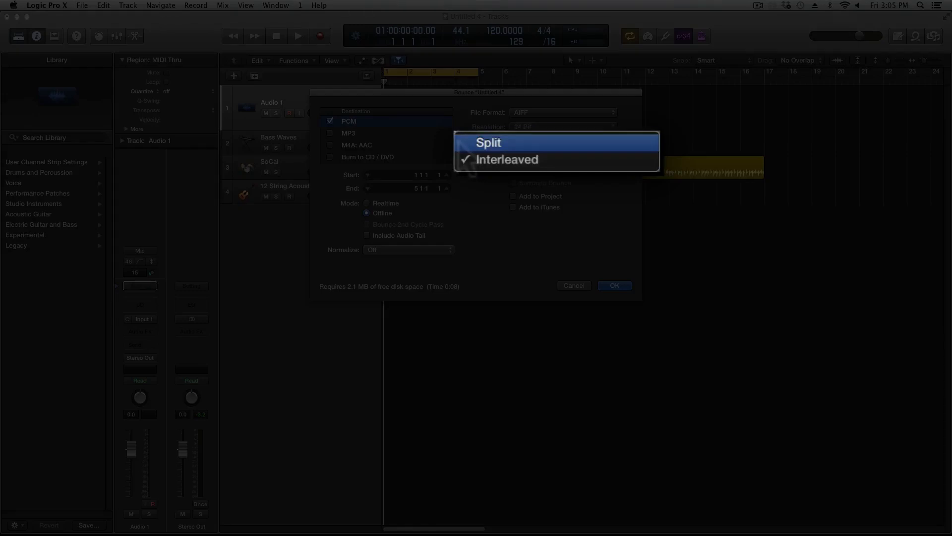
left_click(486, 166)
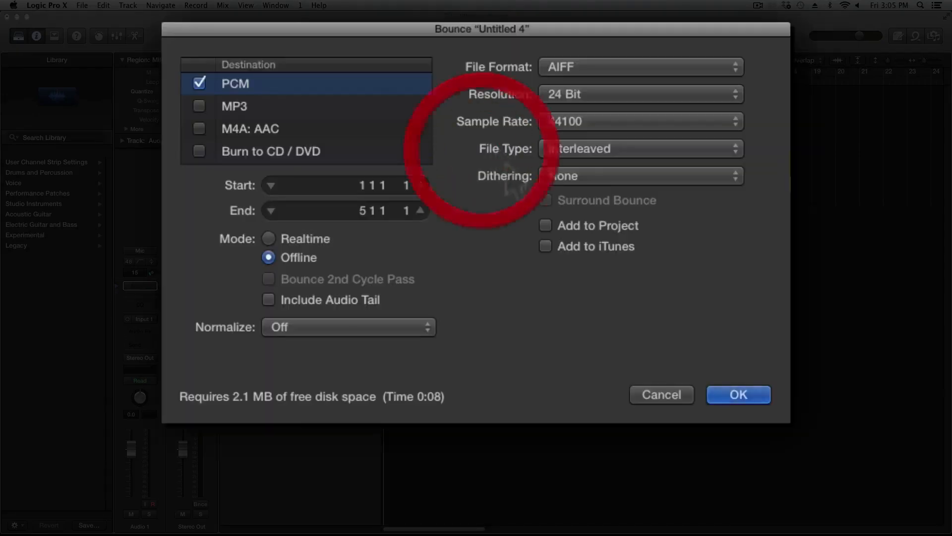
left_click(564, 177)
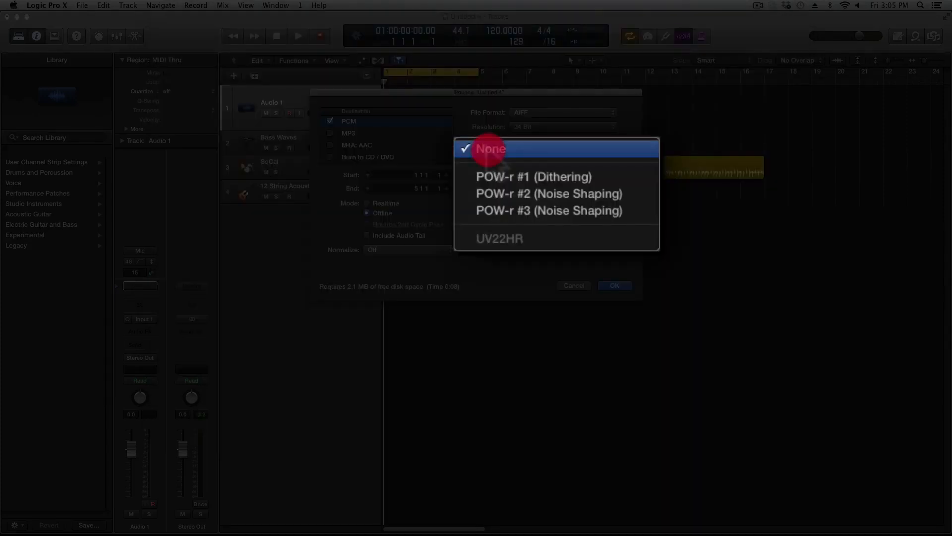
left_click(458, 170)
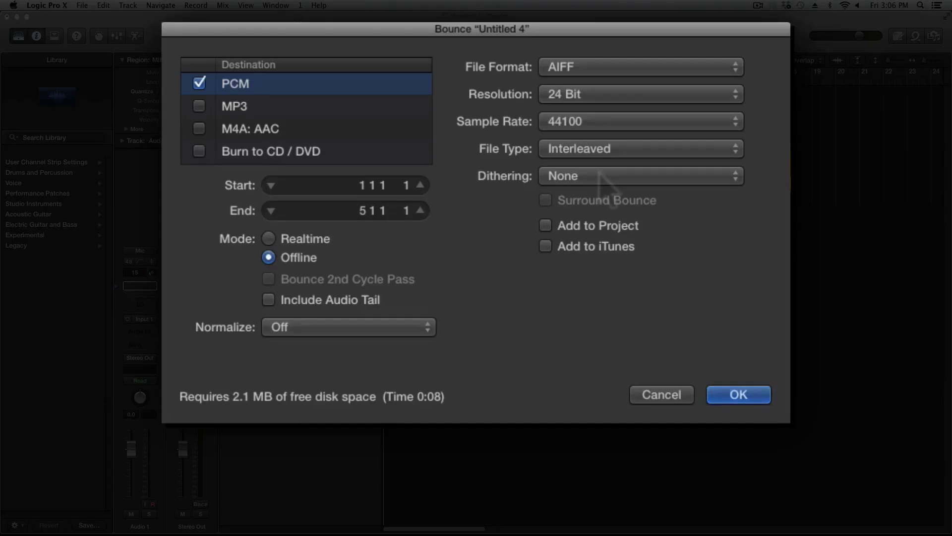
Switch the bounce mode to Realtime and back to Offline, and display the MP3 destination settings
left_click(182, 448)
left_click(268, 238)
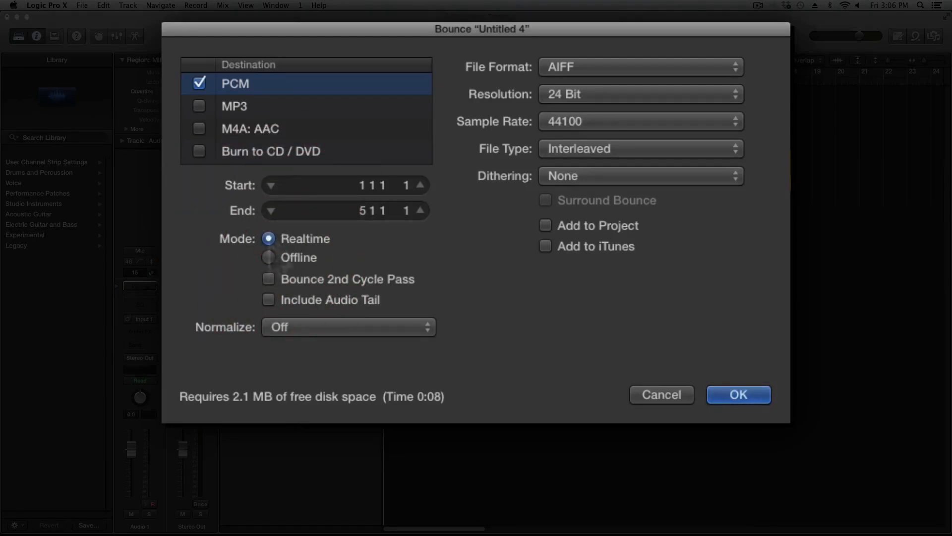
left_click(269, 257)
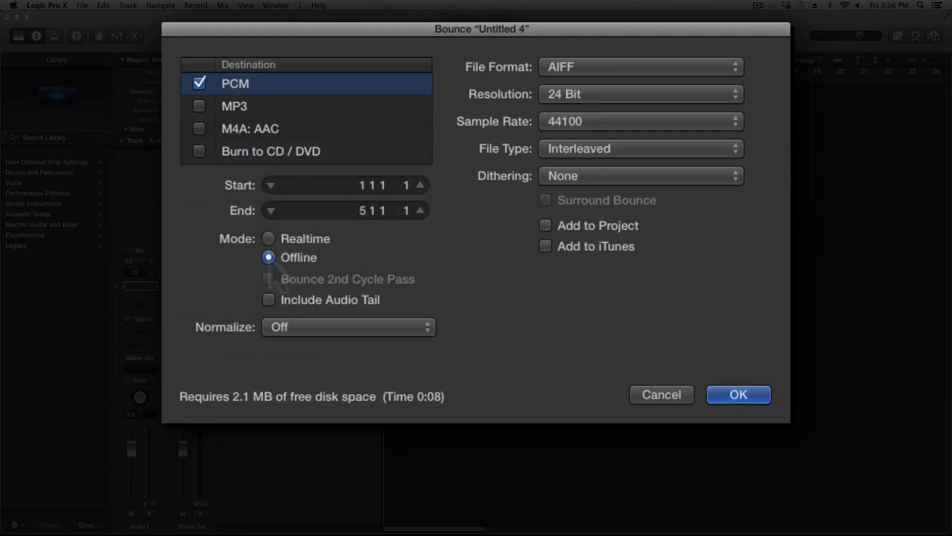
left_click(218, 108)
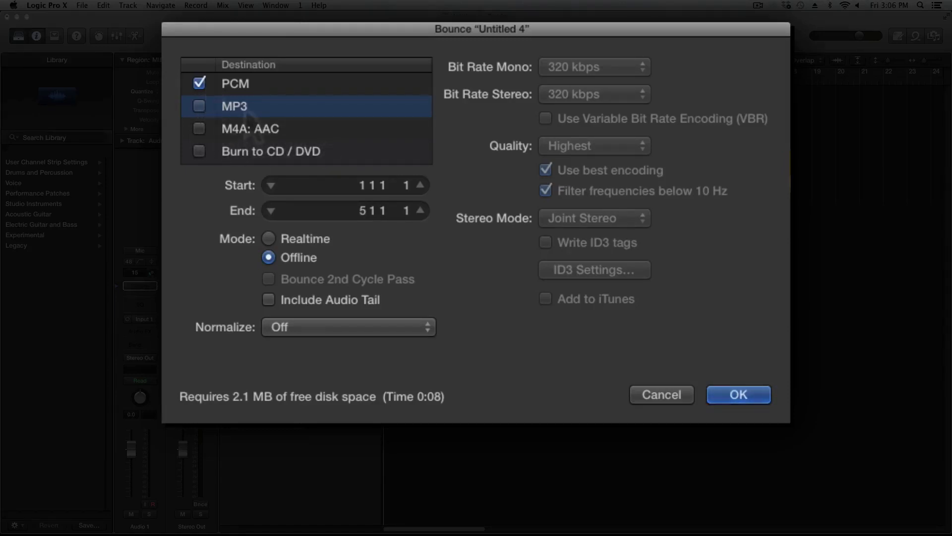
Enable the MP3 destination and review its bit rate and stereo mode options, keeping 320 kbps and Joint Stereo
left_click(199, 106)
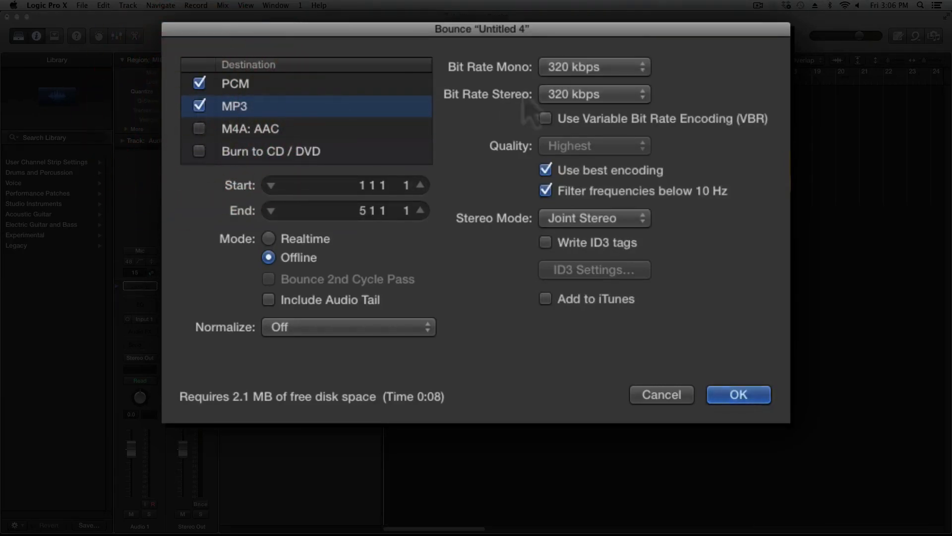
left_click(551, 94)
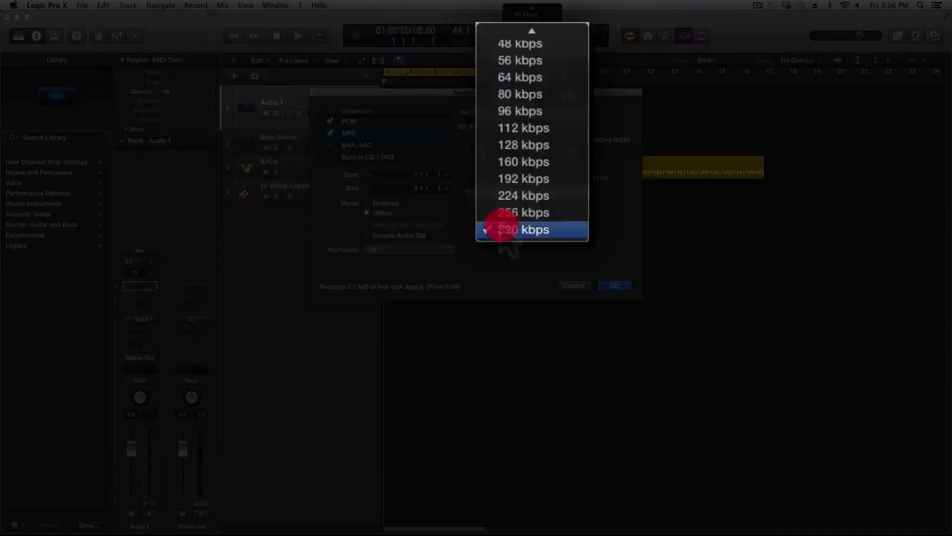
left_click(549, 230)
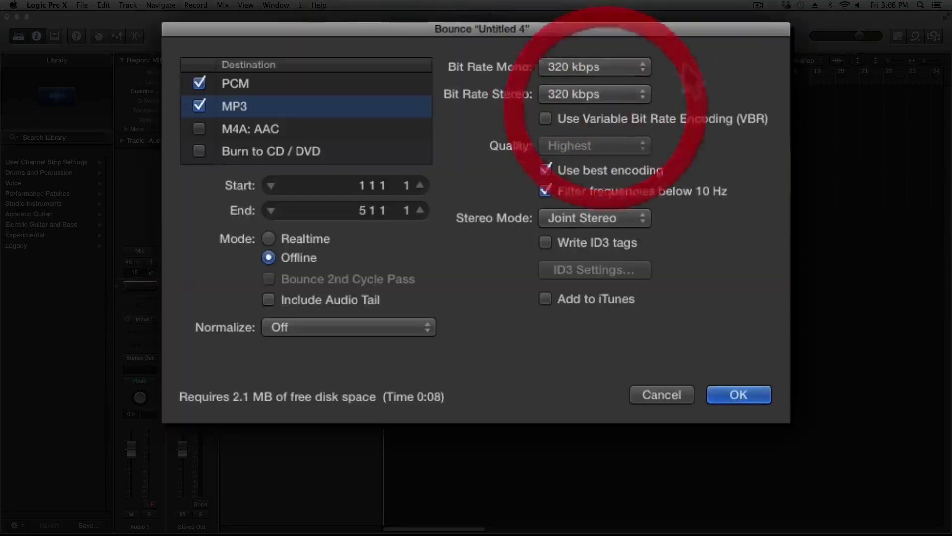
left_click(584, 230)
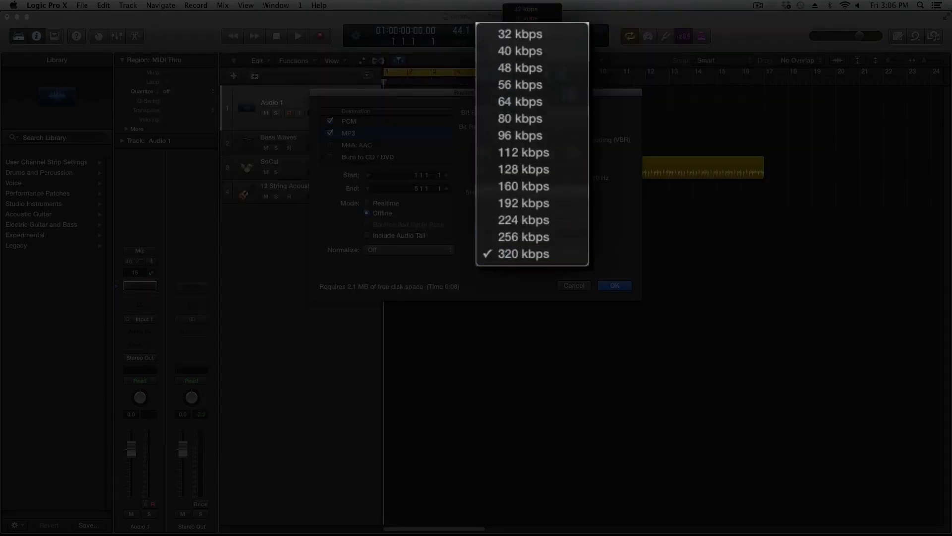
left_click(597, 115)
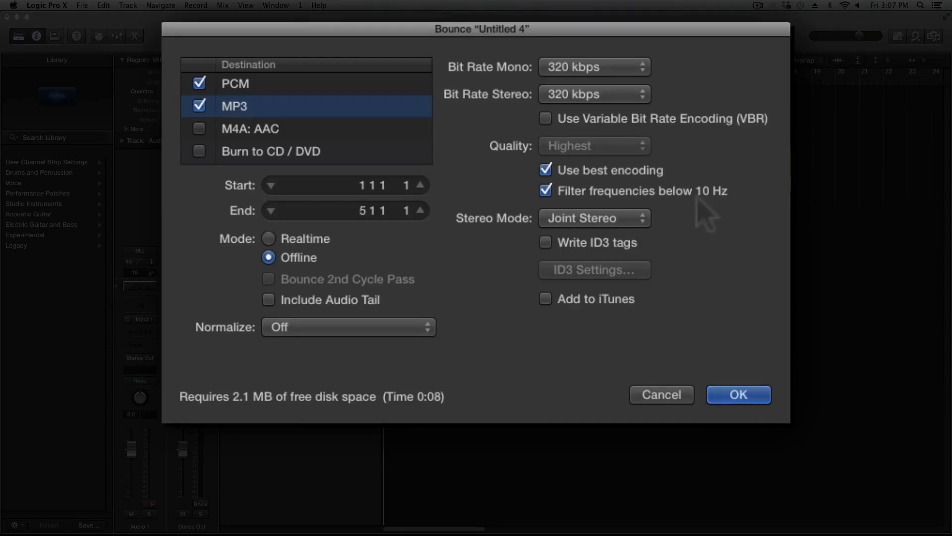
left_click(615, 218)
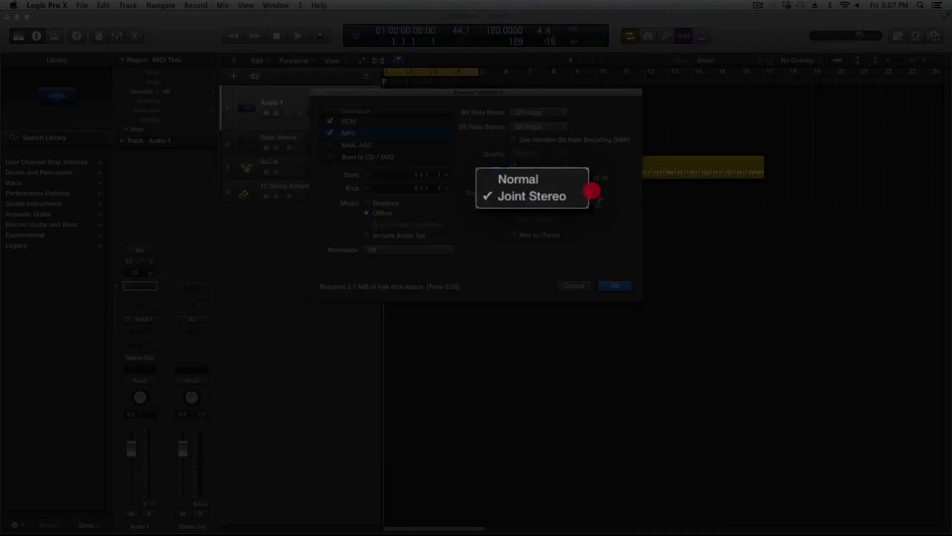
left_click(592, 191)
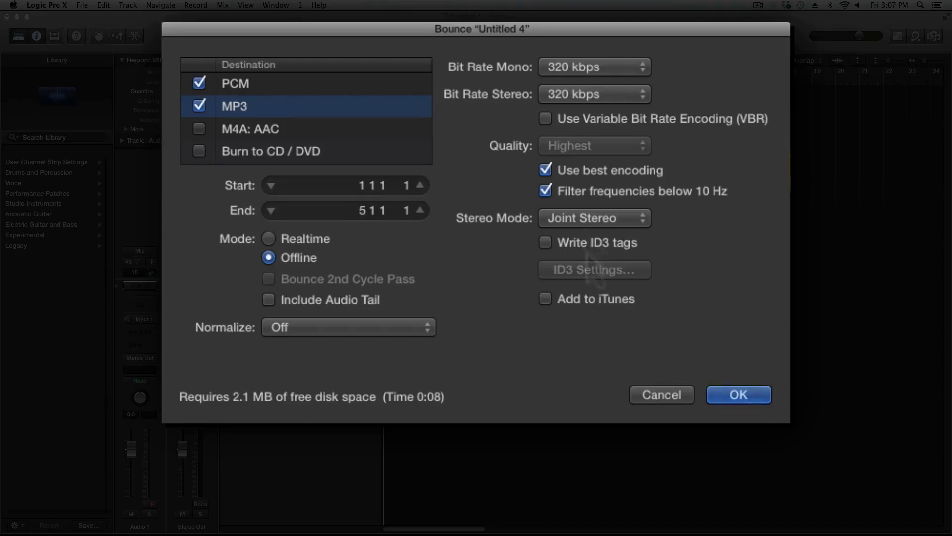
Enable writing ID3 tags for the MP3 bounce and view the ID3 settings, closing them without changes
left_click(579, 244)
left_click(578, 270)
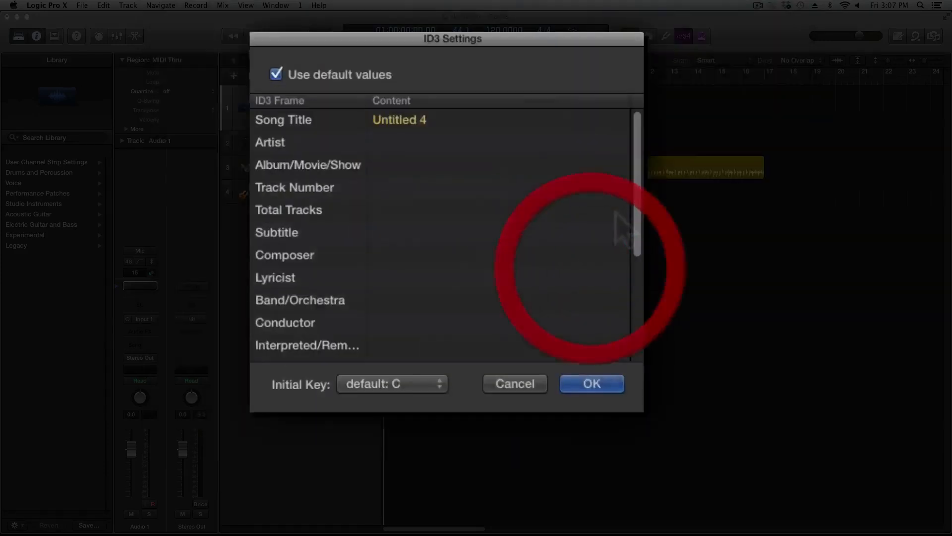
left_click(496, 383)
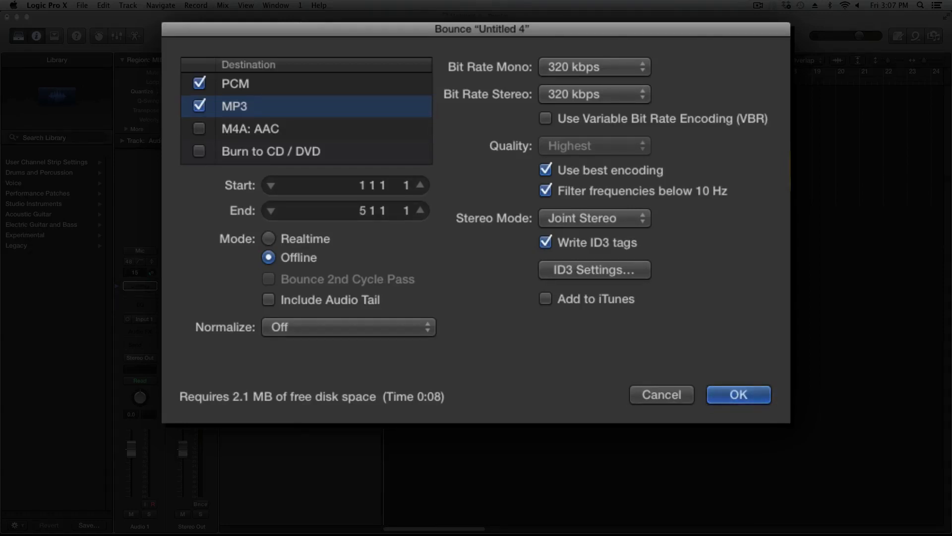
Toggle Add to iTunes on and off, review the Normalize options keeping Off, and cancel the bounce
left_click(545, 301)
left_click(545, 299)
left_click(393, 326)
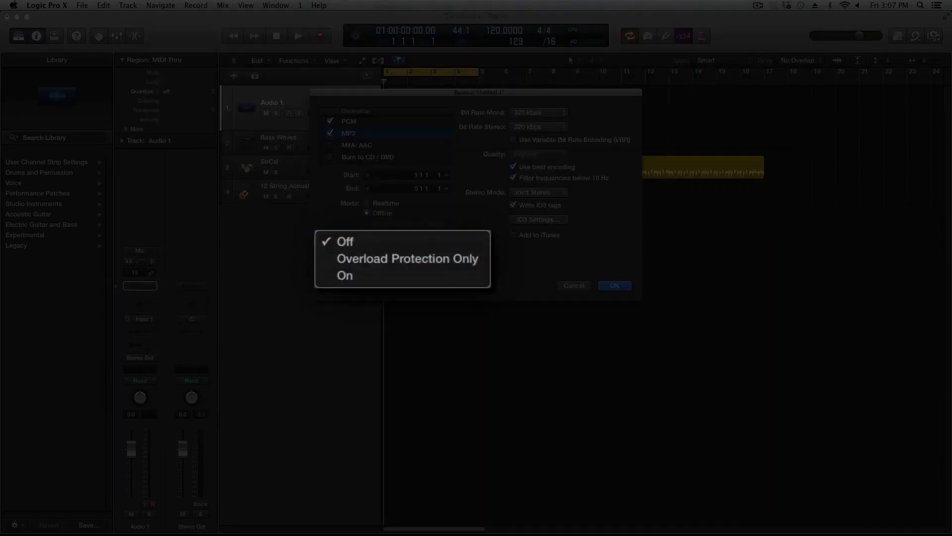
left_click(477, 266)
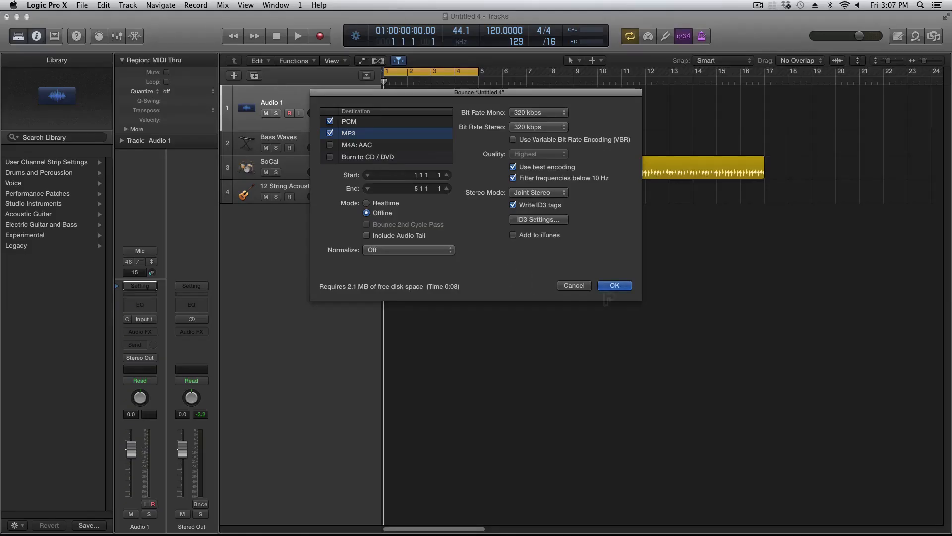
left_click(561, 285)
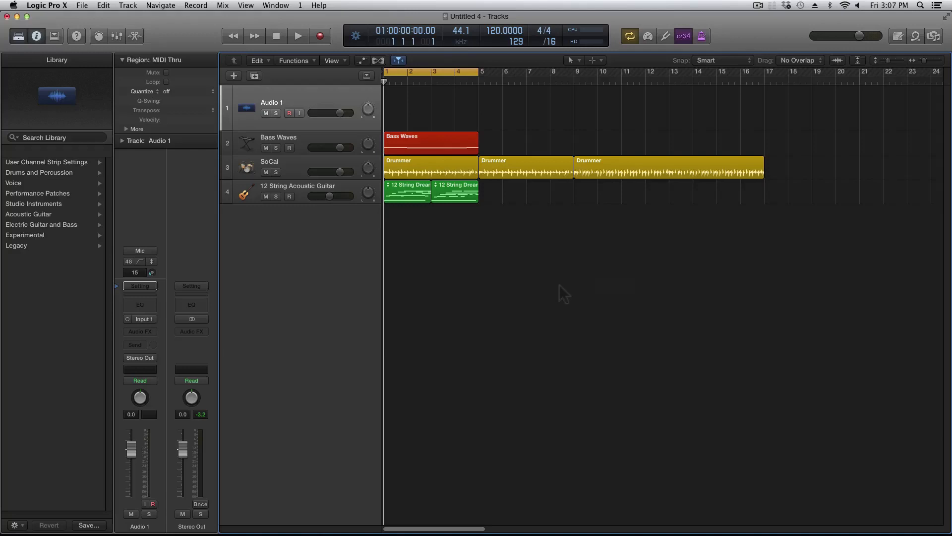